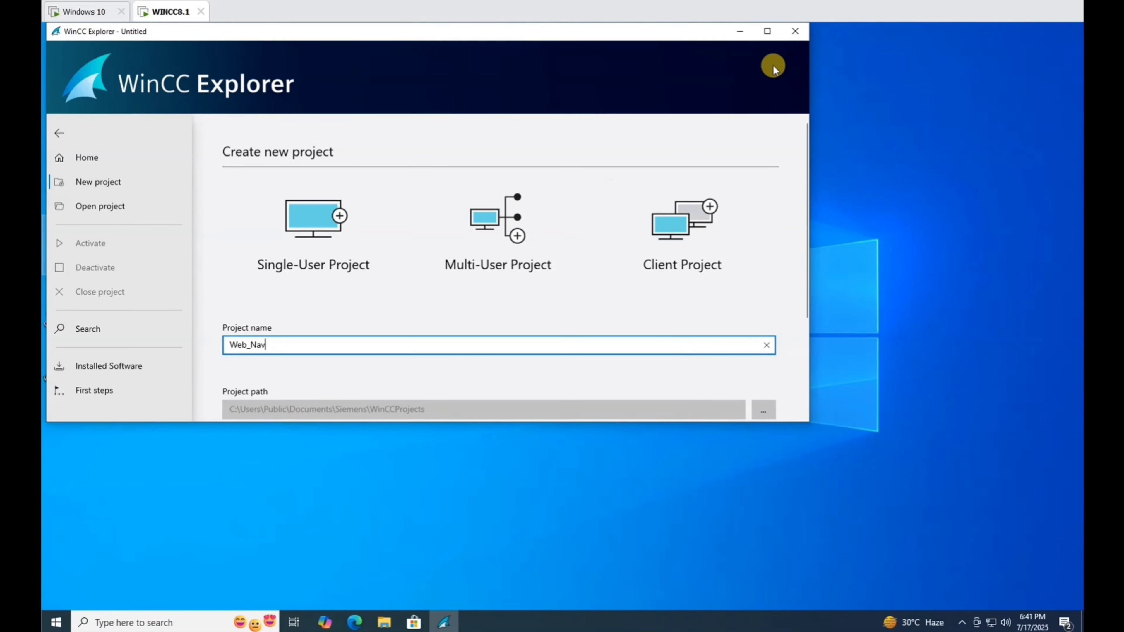
Maximize WinCC Explorer and create the single-user project Web_Nav with its default settings.
click(768, 33)
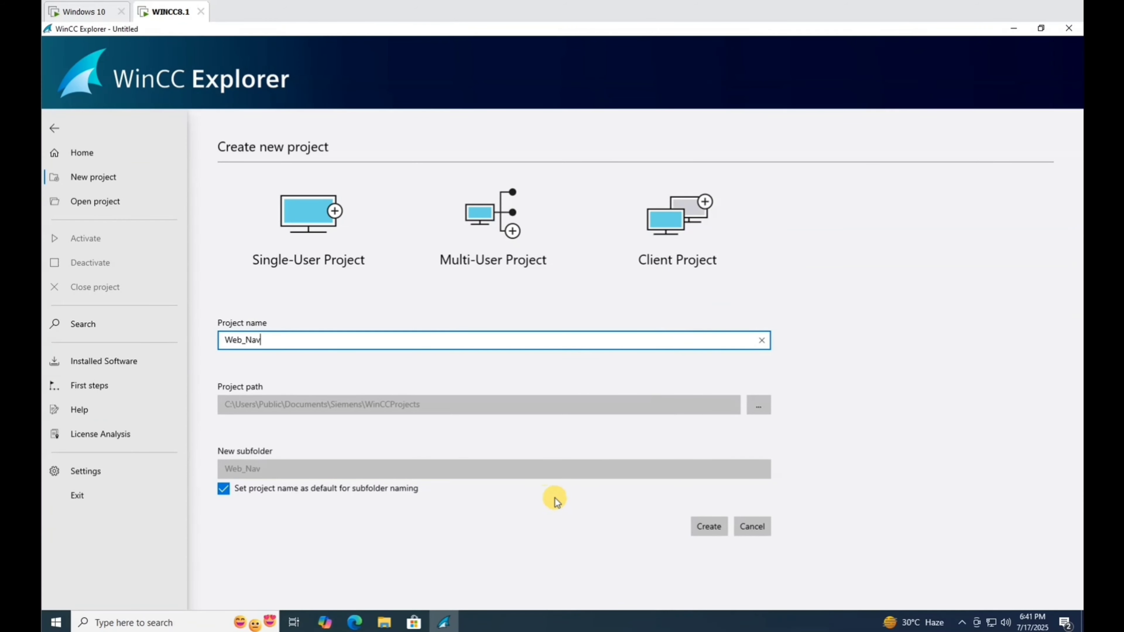
click(701, 526)
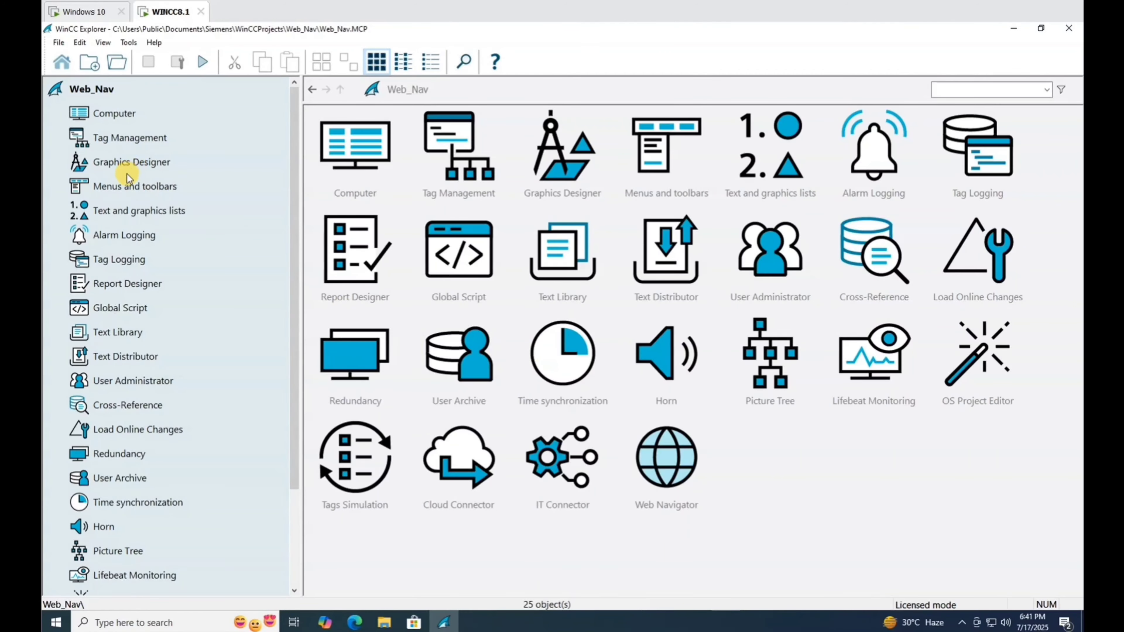
Open Tag Management and add a tag group named 'internal' under Internal tags.
click(128, 164)
click(143, 137)
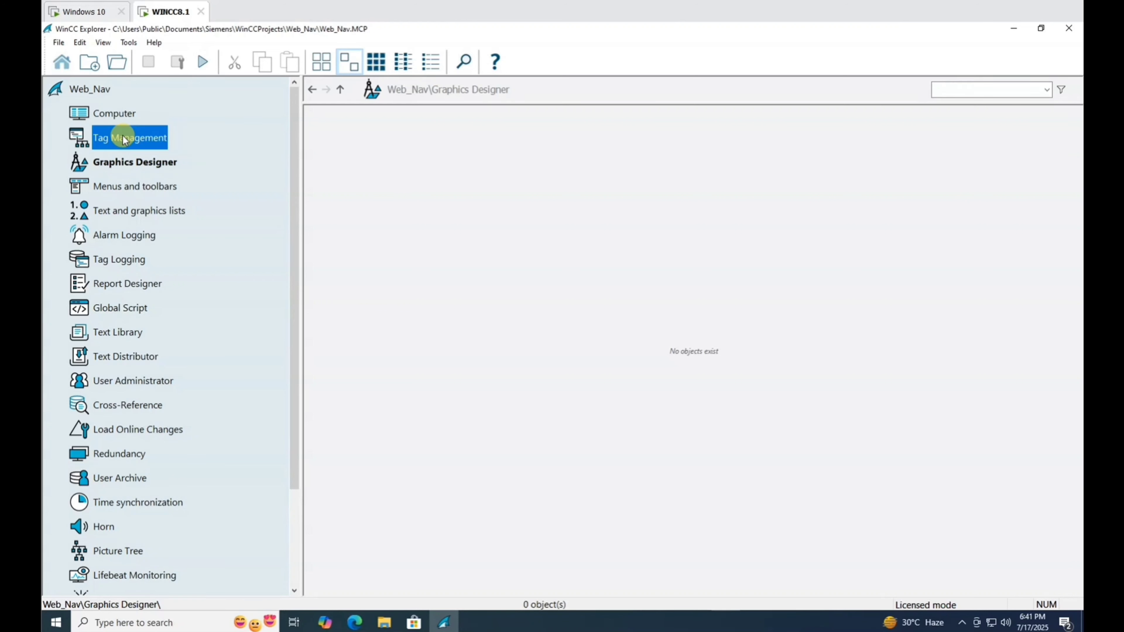
double_click(133, 140)
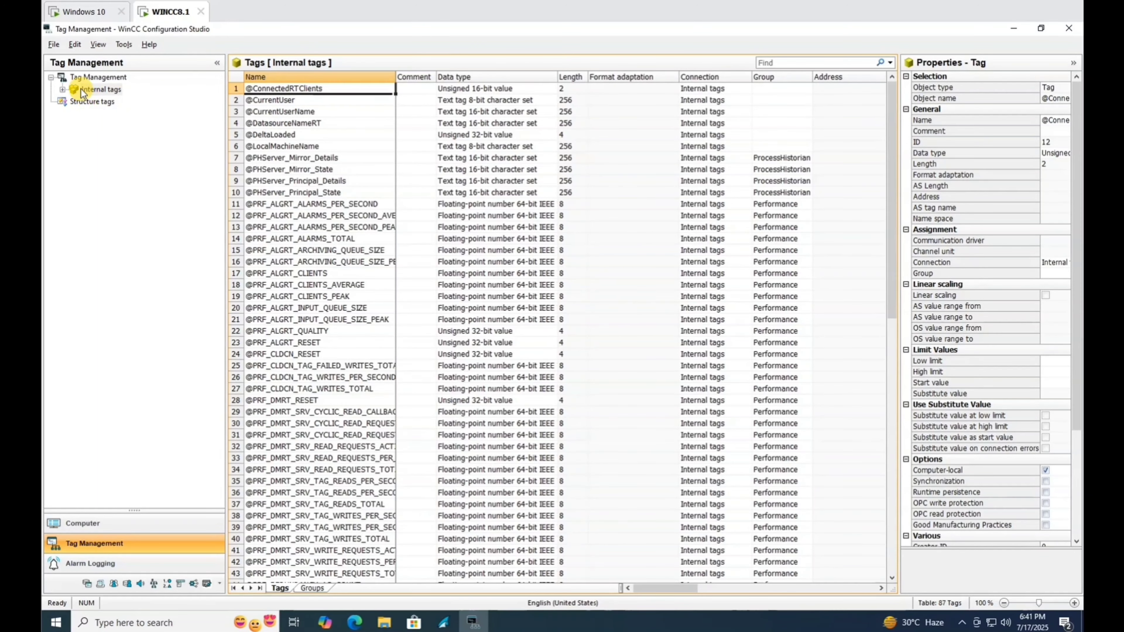
click(82, 92)
right_click(97, 91)
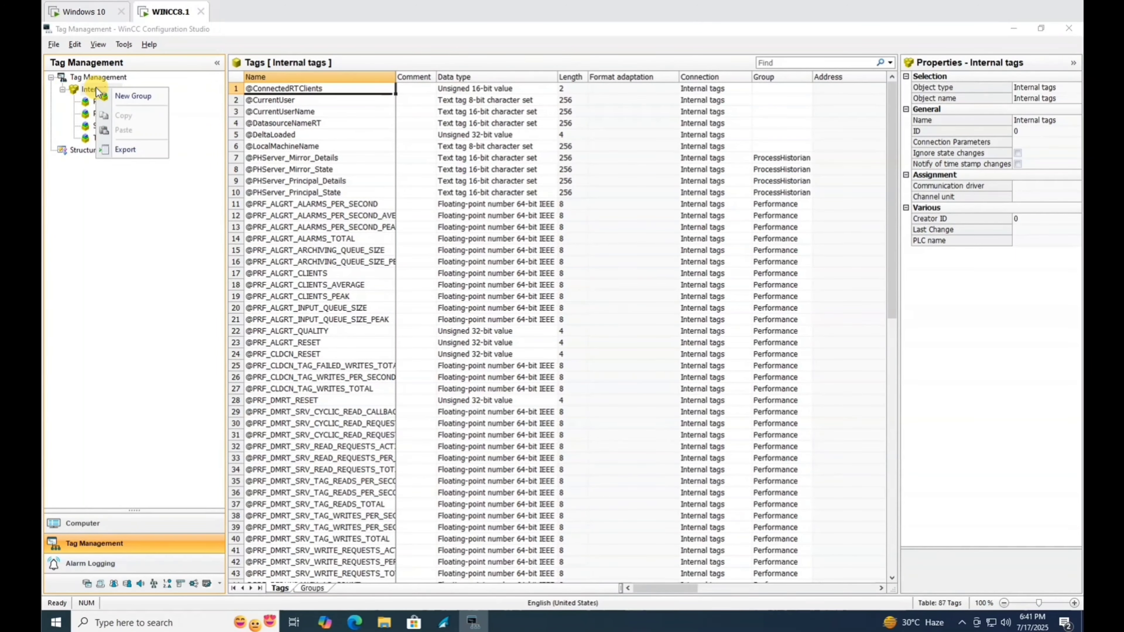
click(138, 97)
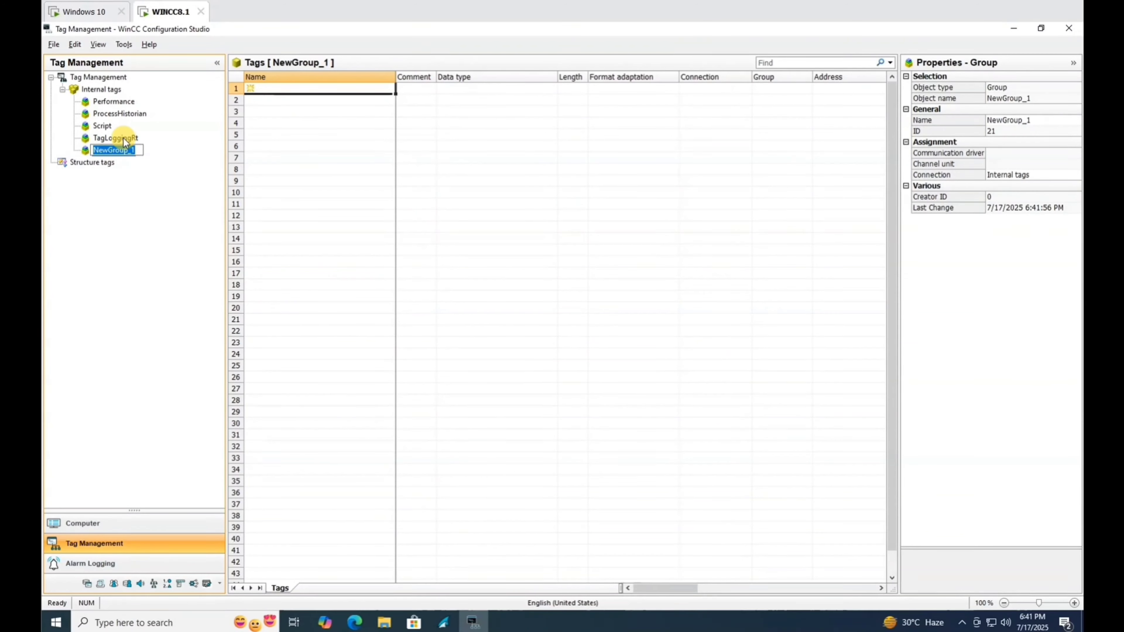
text(inter)
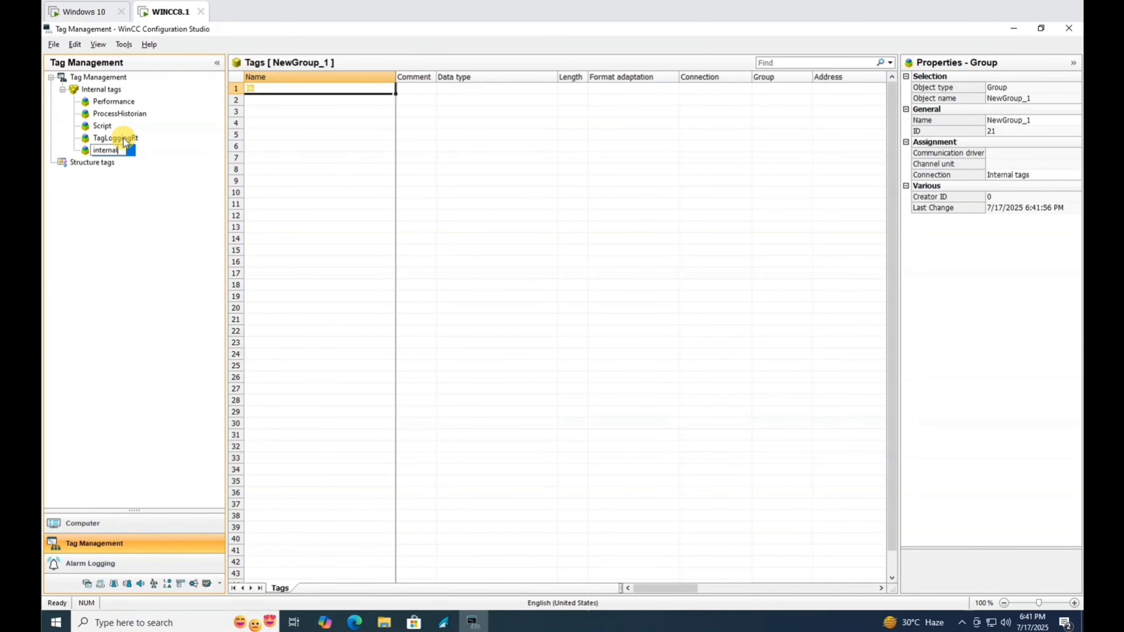
text(nal)
key(Return)
Enter tag IN0 in the first row and auto-fill Unsigned 32-bit tags IN1 through IN5.
click(296, 89)
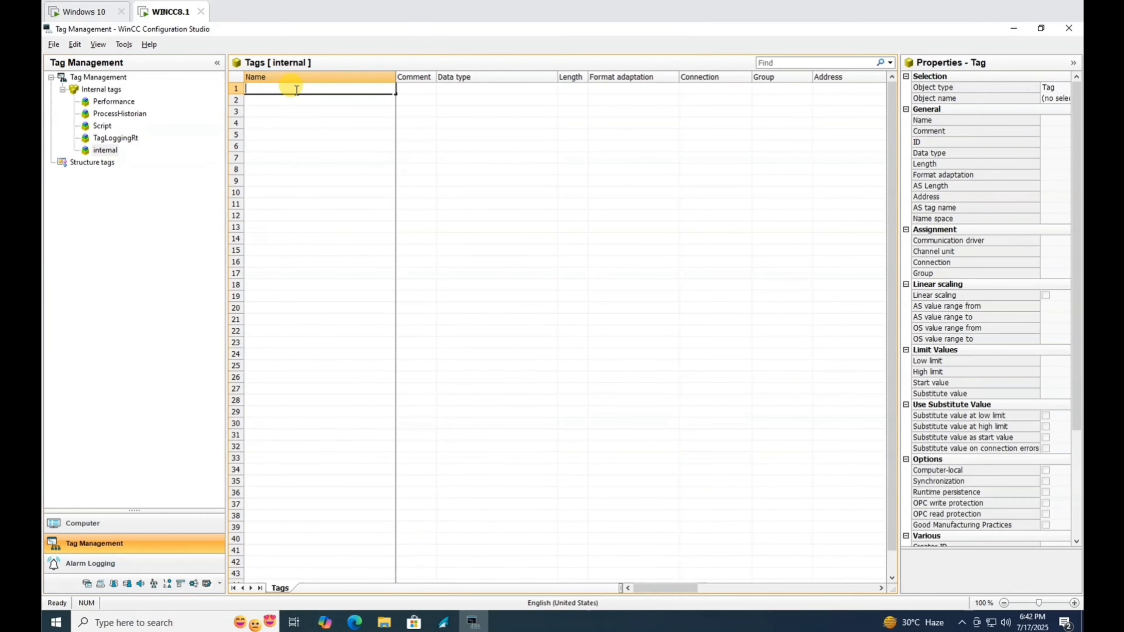
key(Caps_Lock)
text(IN0)
key(Return)
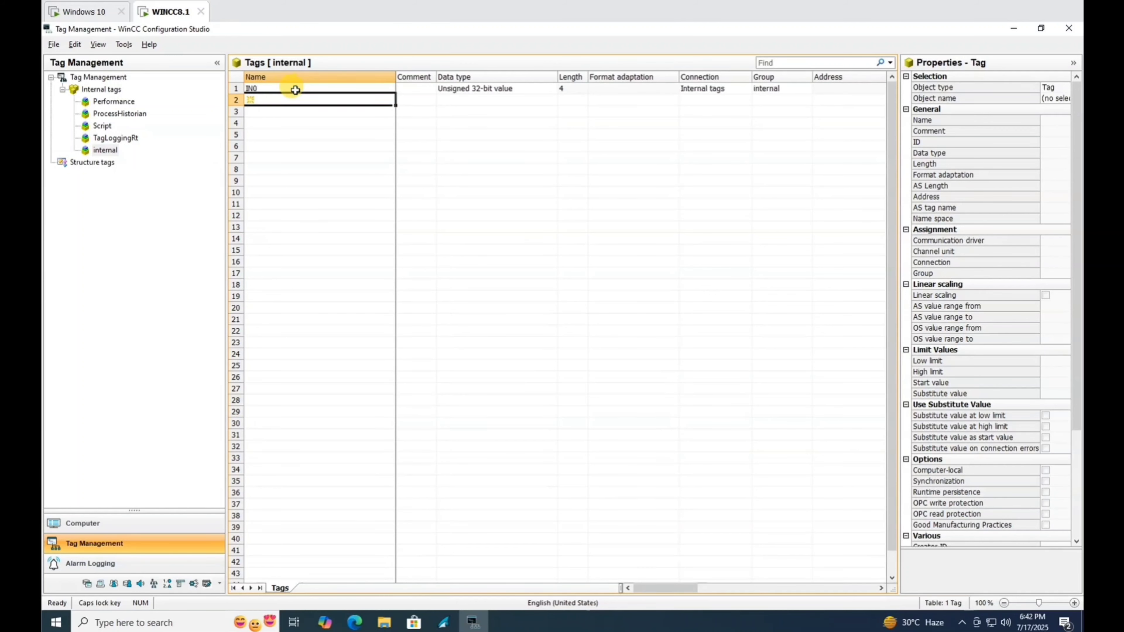
click(295, 89)
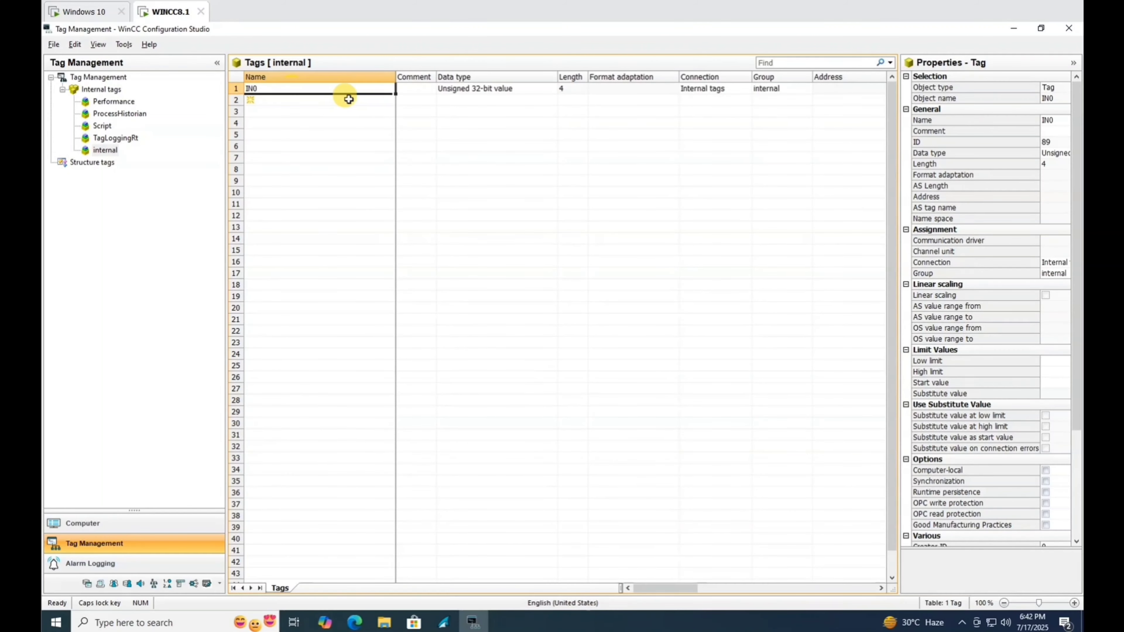
drag(389, 96, 374, 147)
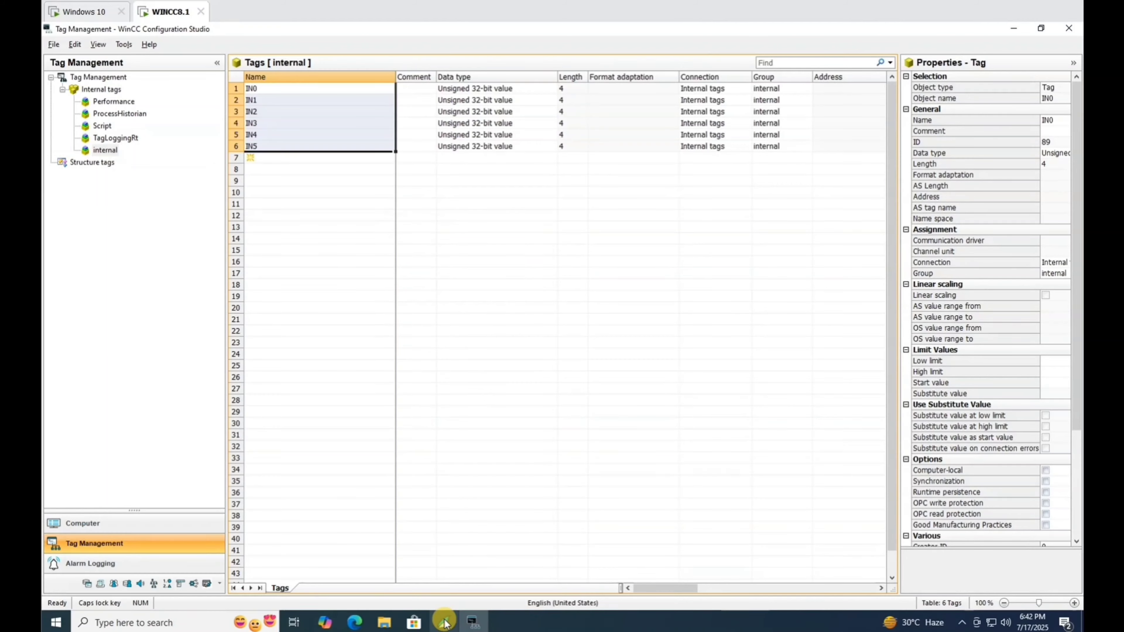
Create a new picture in Graphics Designer and rename it HOME.
click(444, 624)
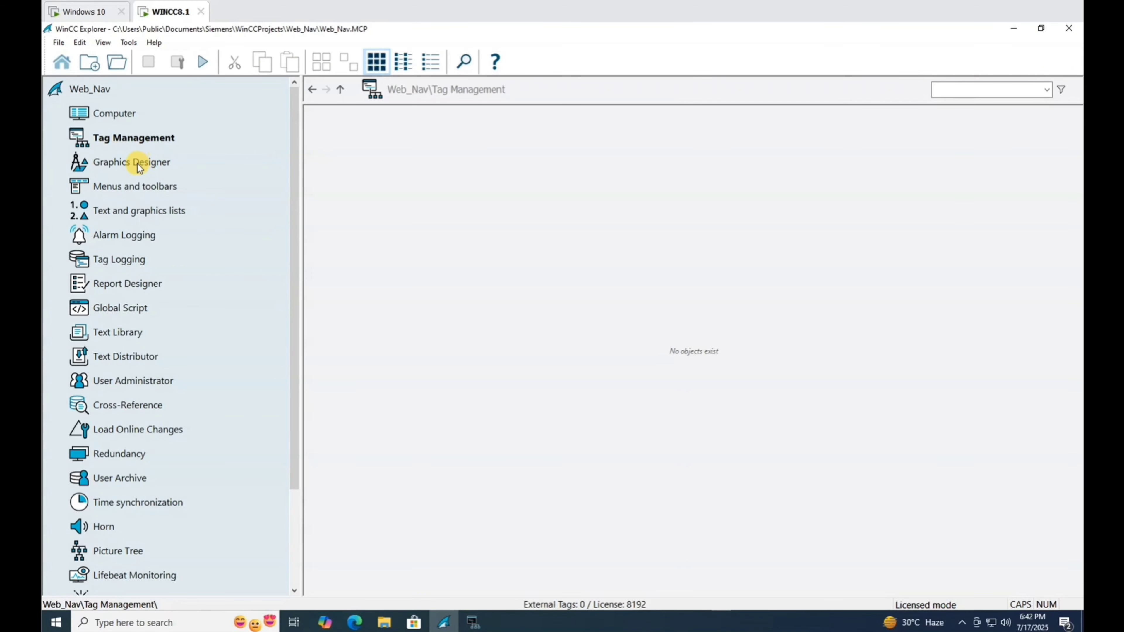
click(164, 163)
right_click(388, 200)
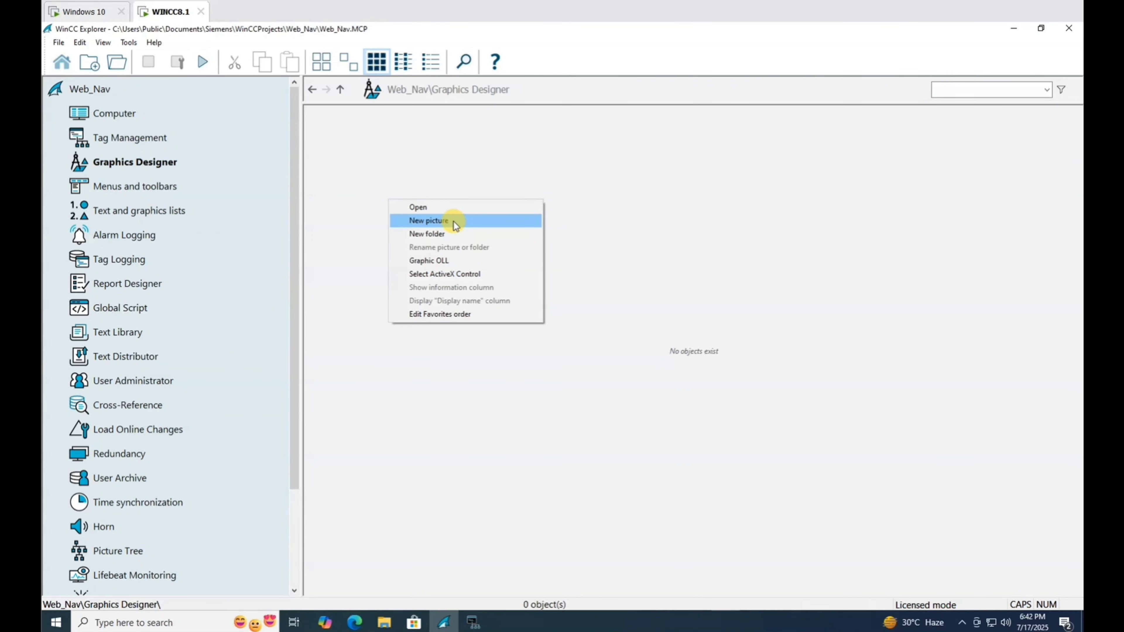
click(455, 224)
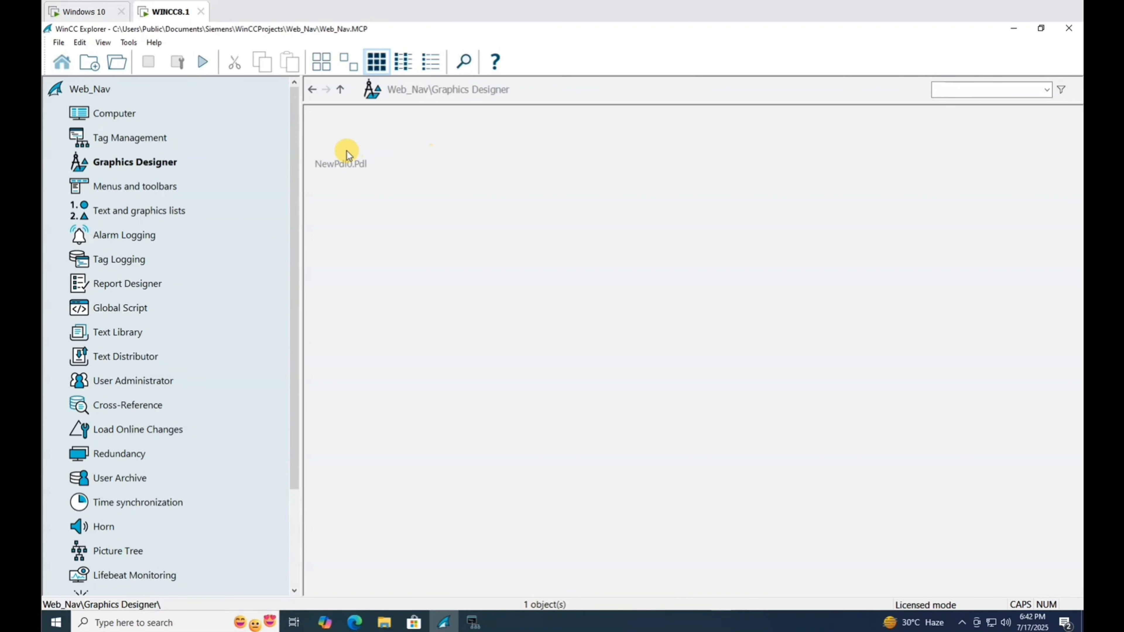
right_click(347, 155)
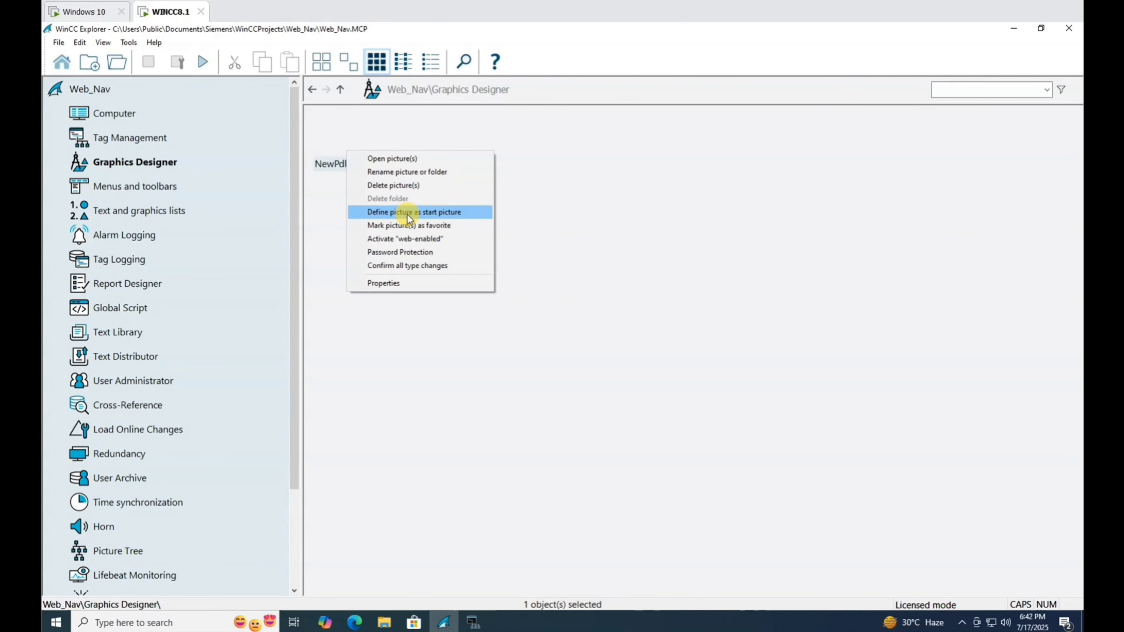
click(408, 177)
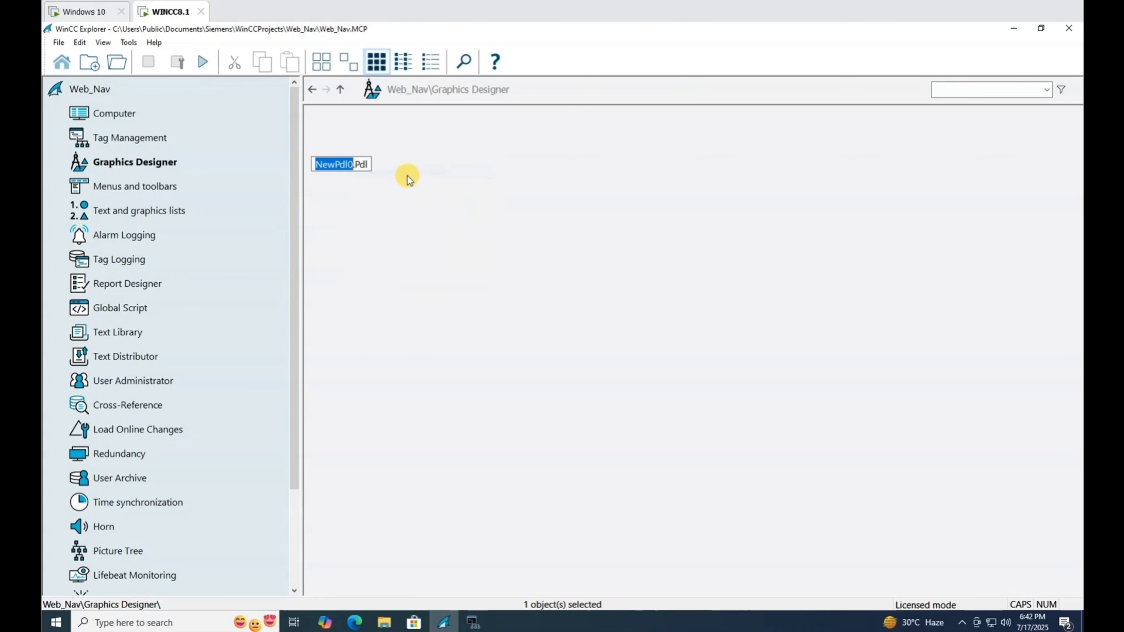
text(HOME)
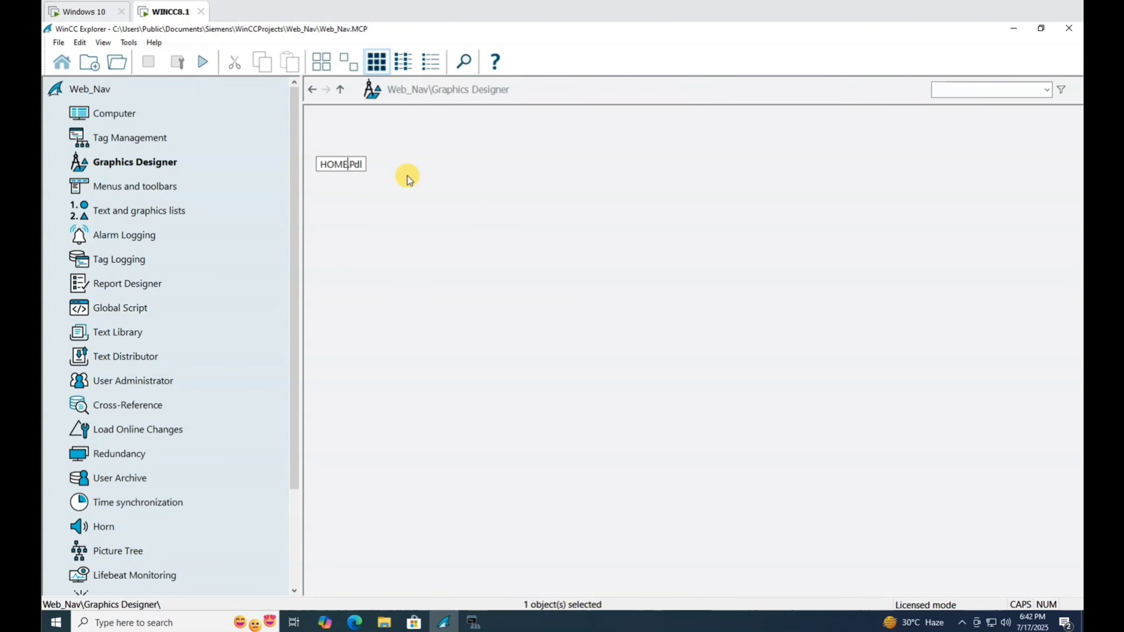
Define HOME.Pdl as the start picture and open it for editing.
right_click(355, 149)
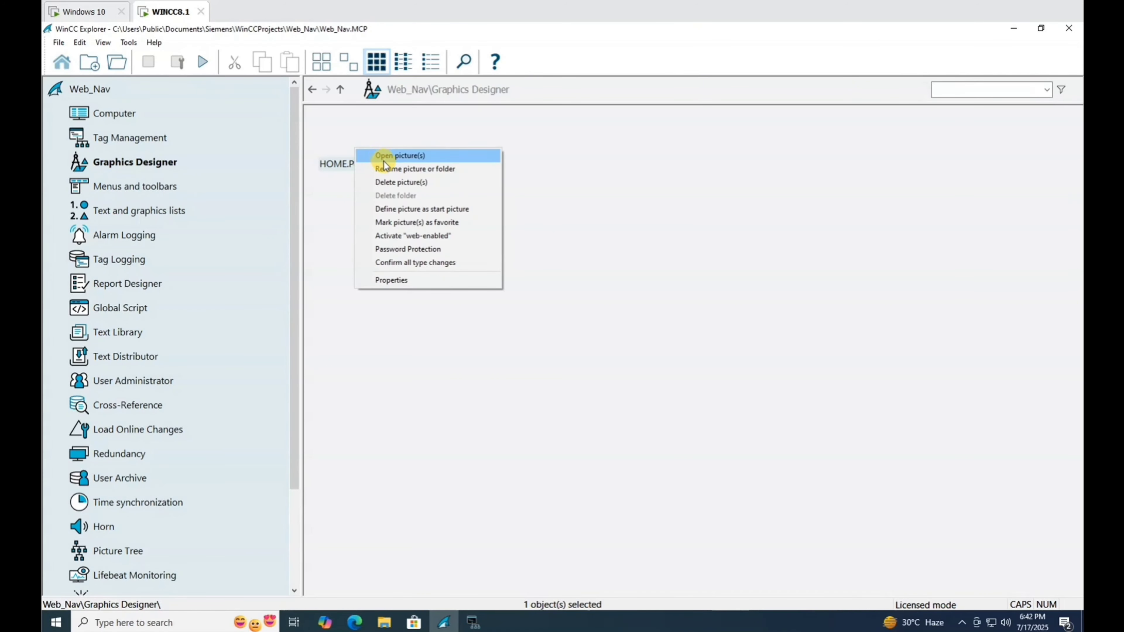
click(440, 209)
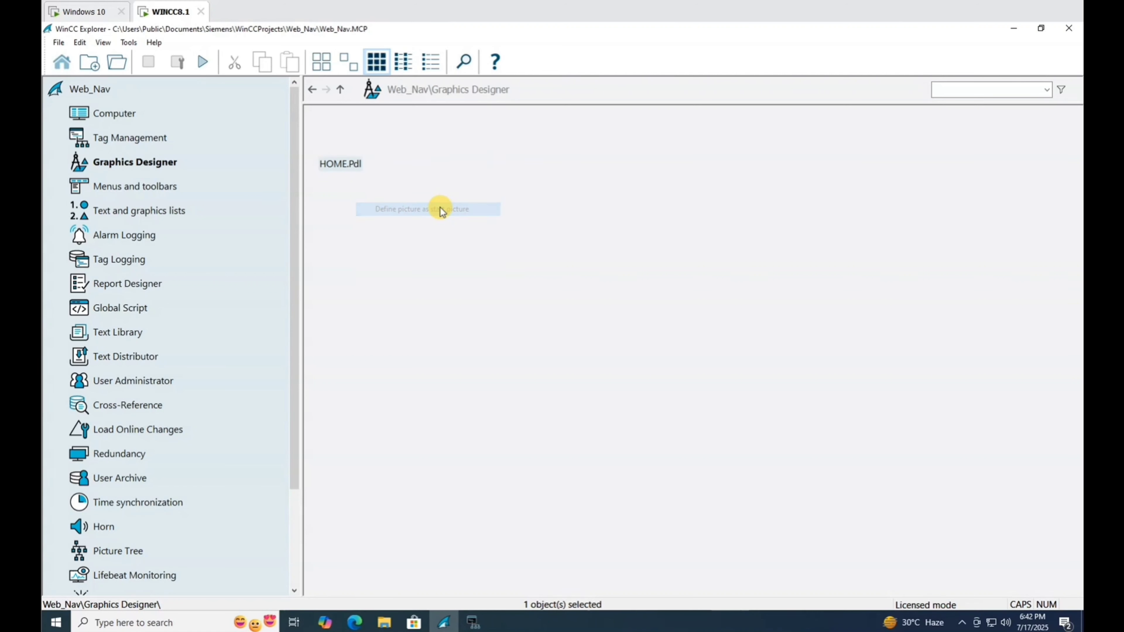
right_click(349, 142)
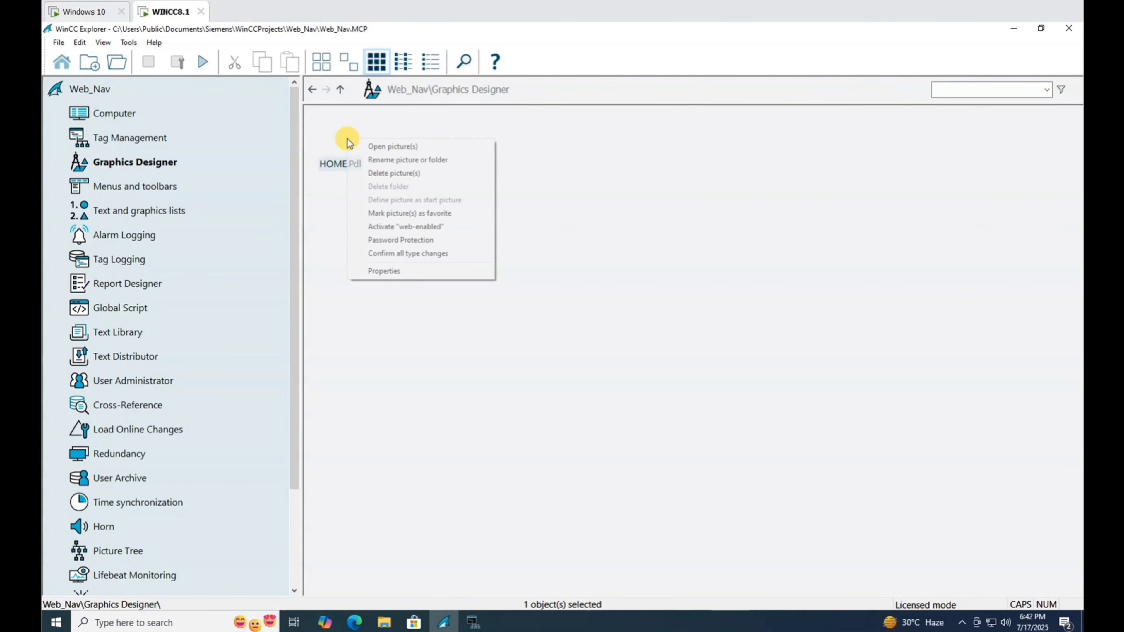
click(390, 152)
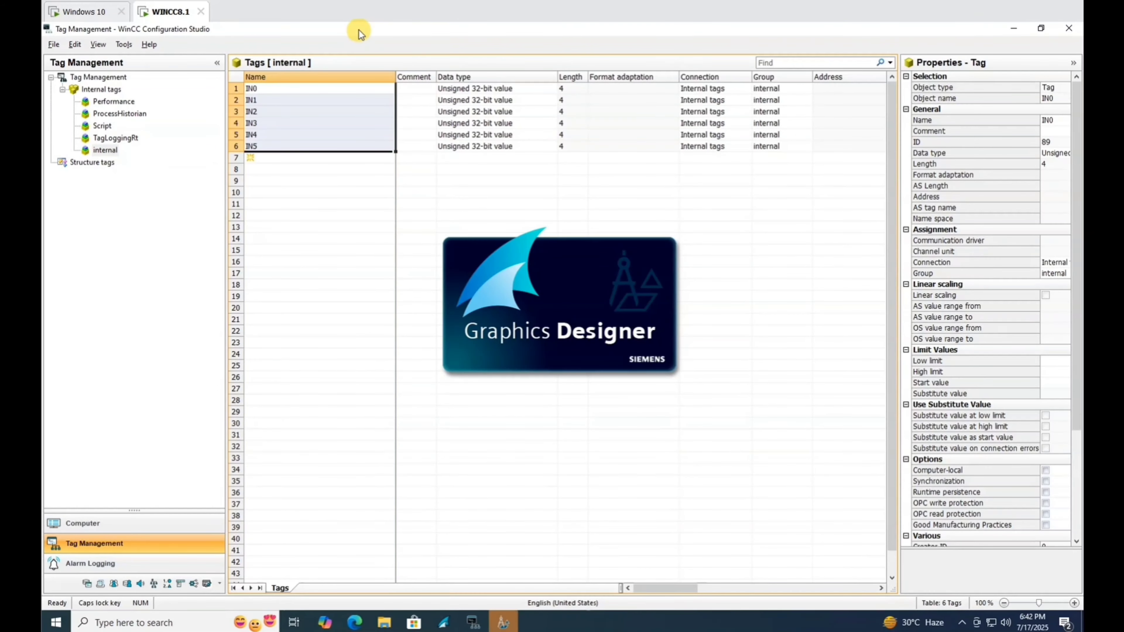
Arrange the tag list beside the picture editor and place an I/O field for IN0 on HOME.Pdl.
drag(356, 30, 802, 137)
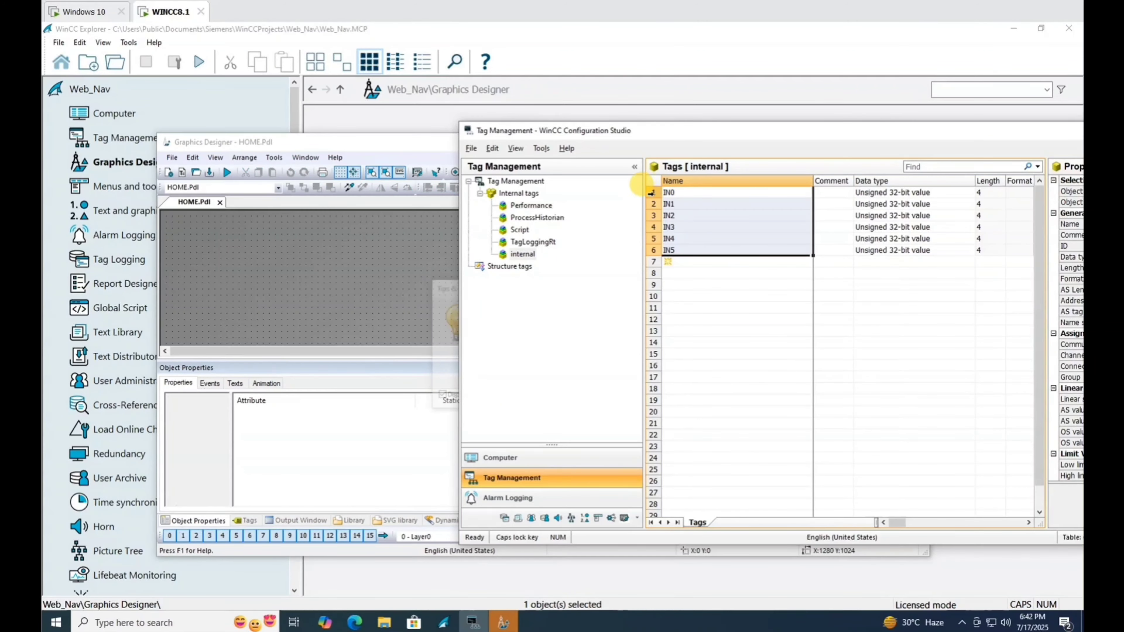
click(678, 196)
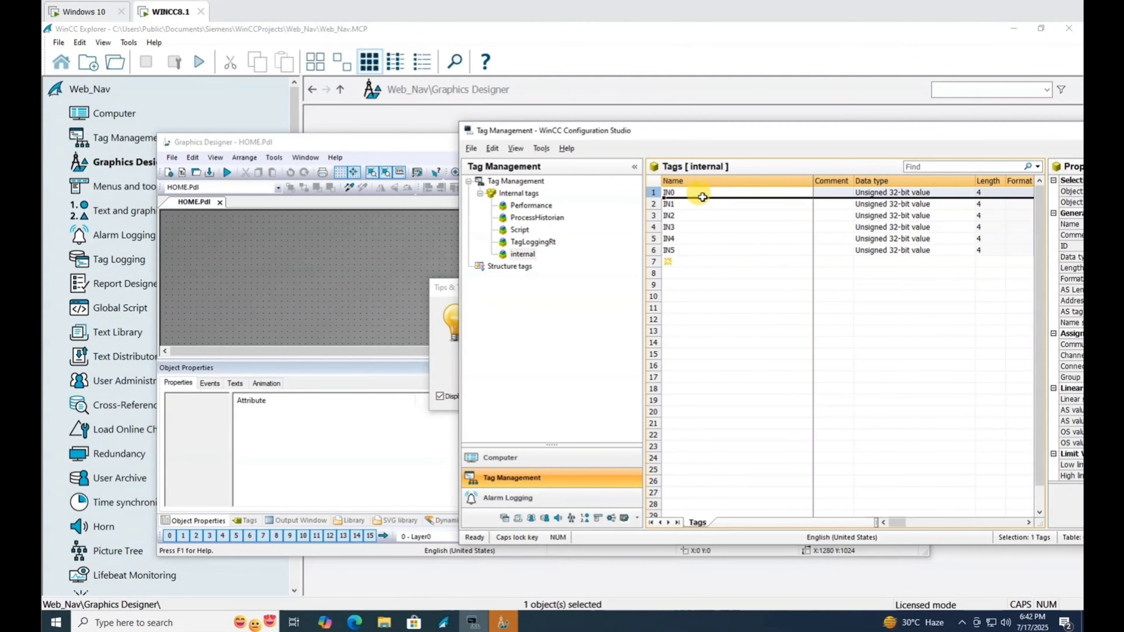
drag(698, 197, 335, 249)
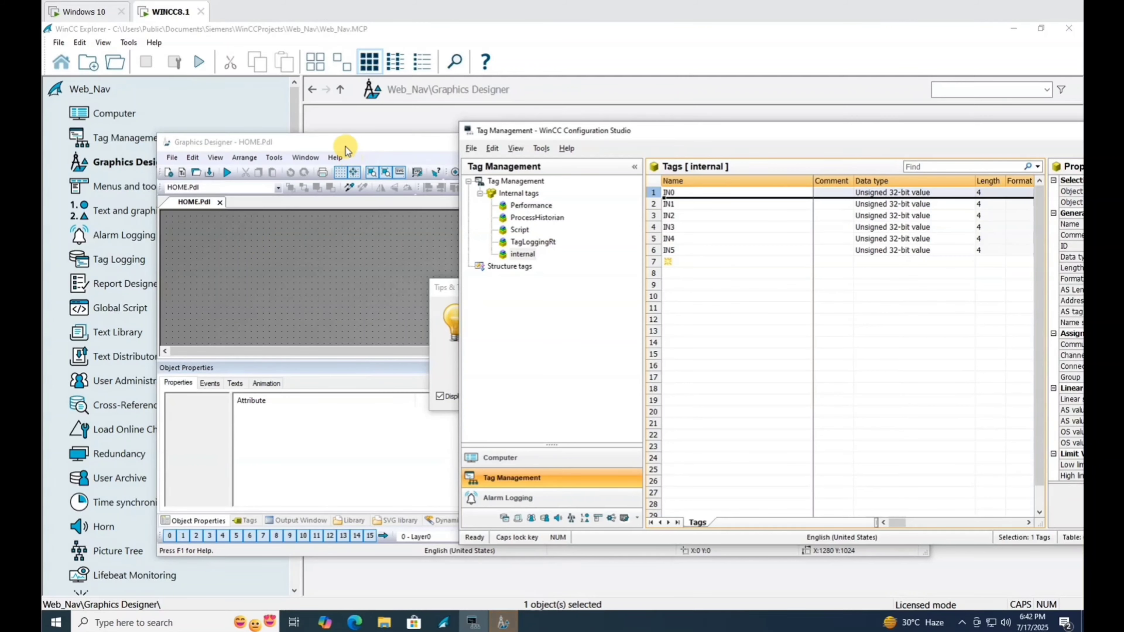
click(336, 144)
click(632, 396)
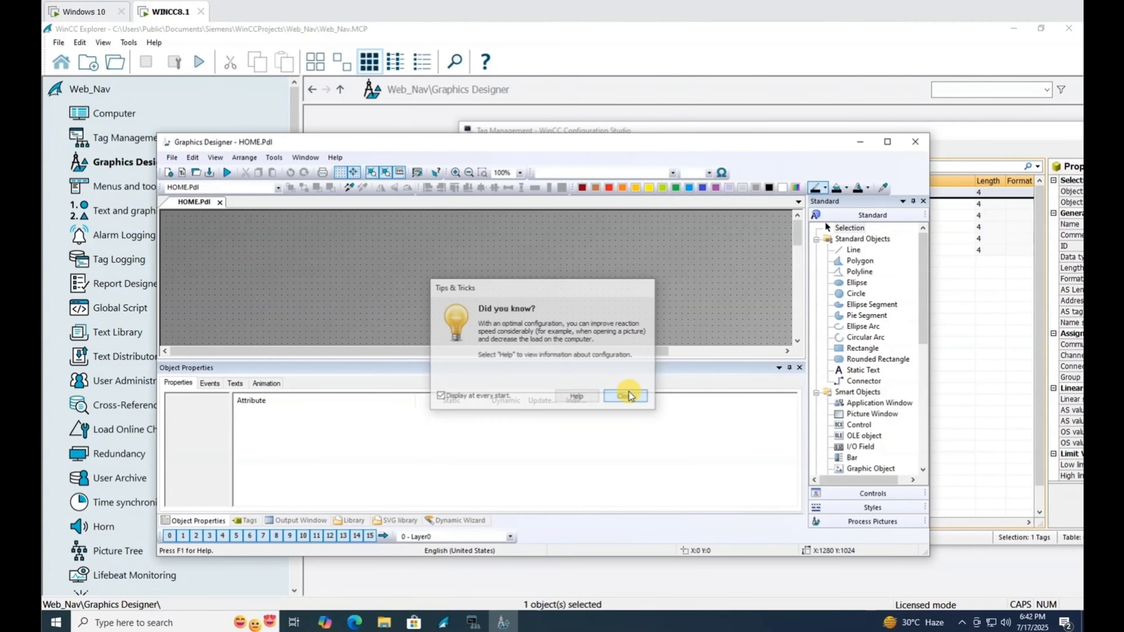
click(989, 330)
click(670, 194)
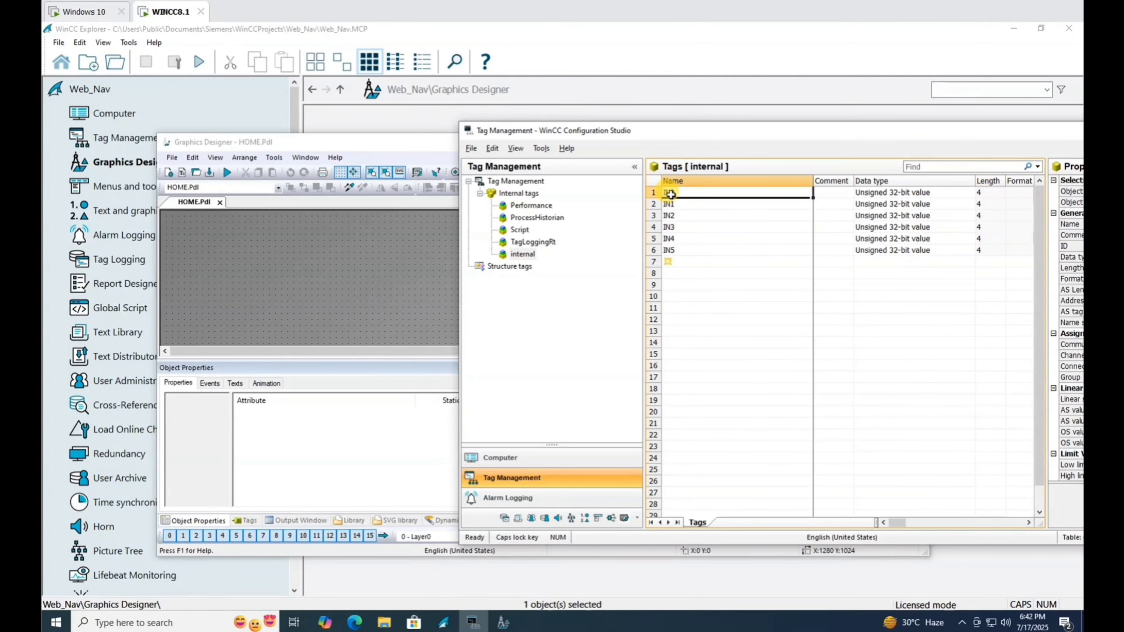
click(653, 192)
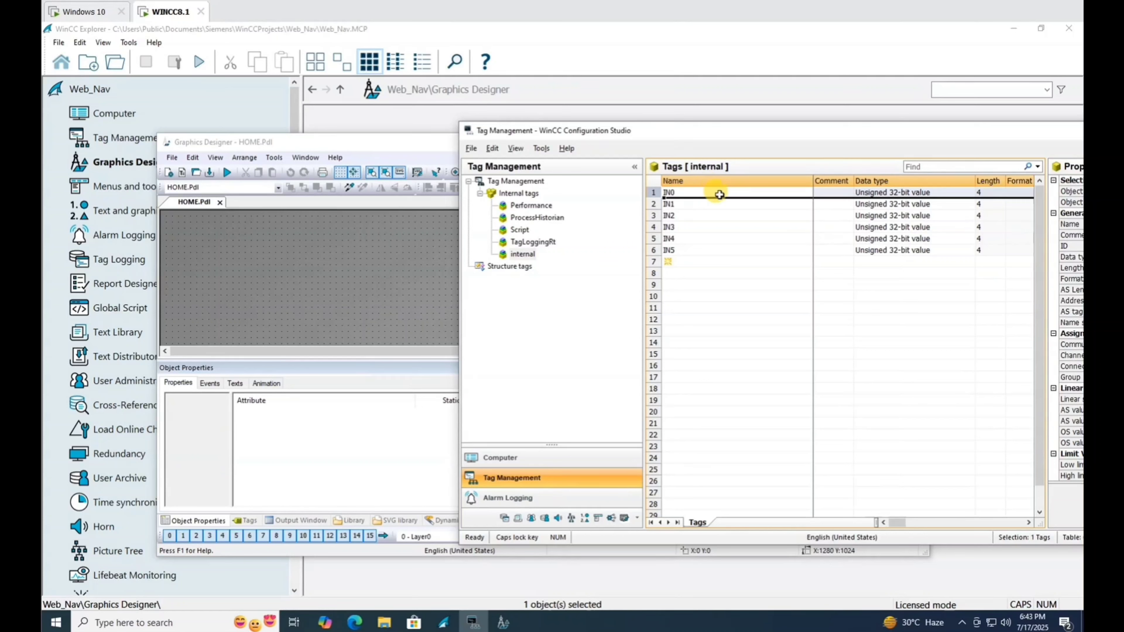
drag(717, 197, 304, 260)
Add I/O fields for tags IN1, IN2 and IN3 below the IN0 field.
click(667, 206)
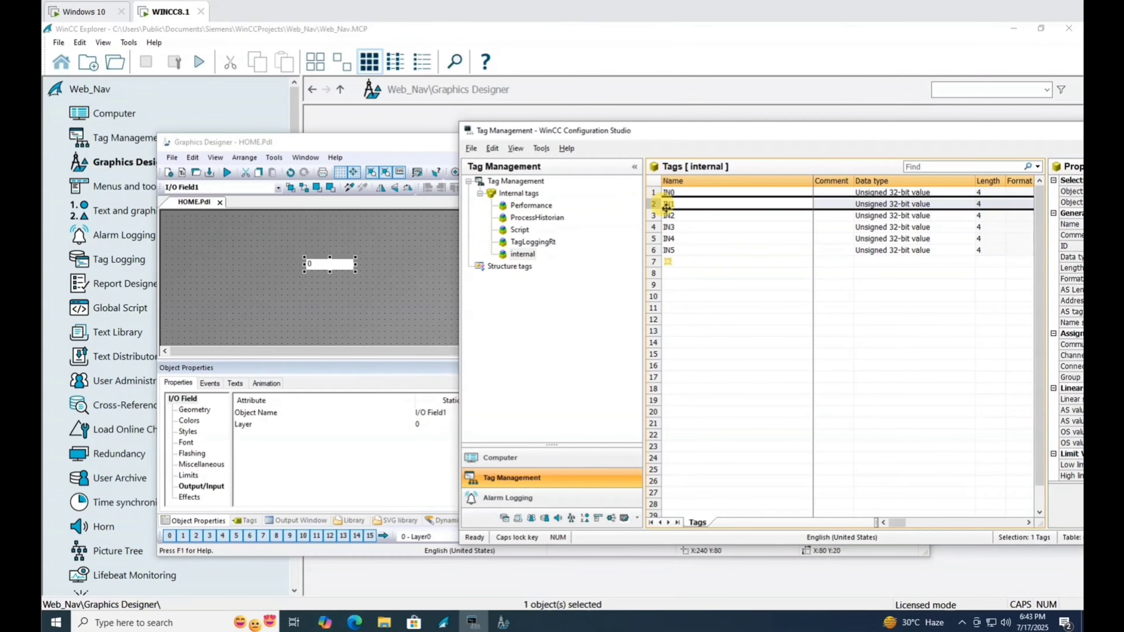
drag(684, 210, 323, 293)
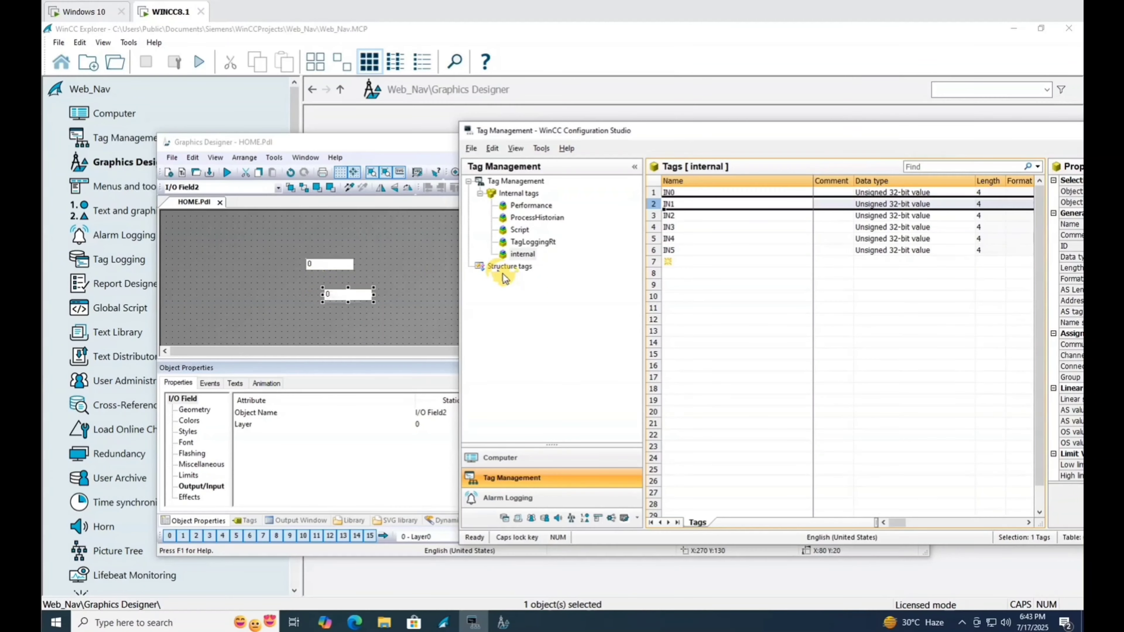
click(651, 216)
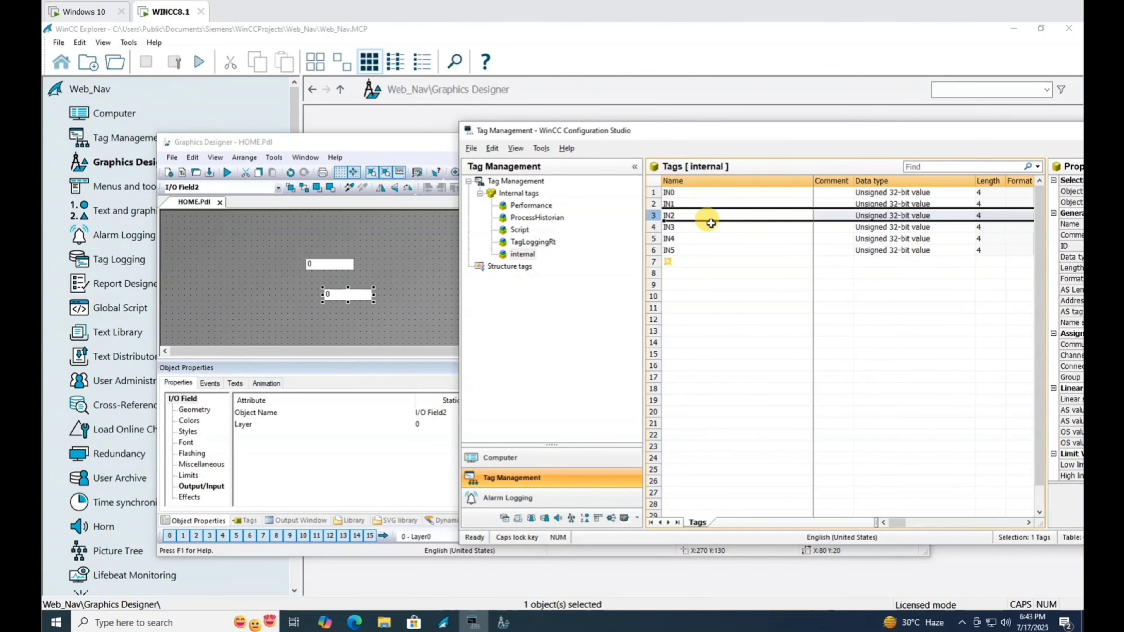
drag(712, 221, 323, 321)
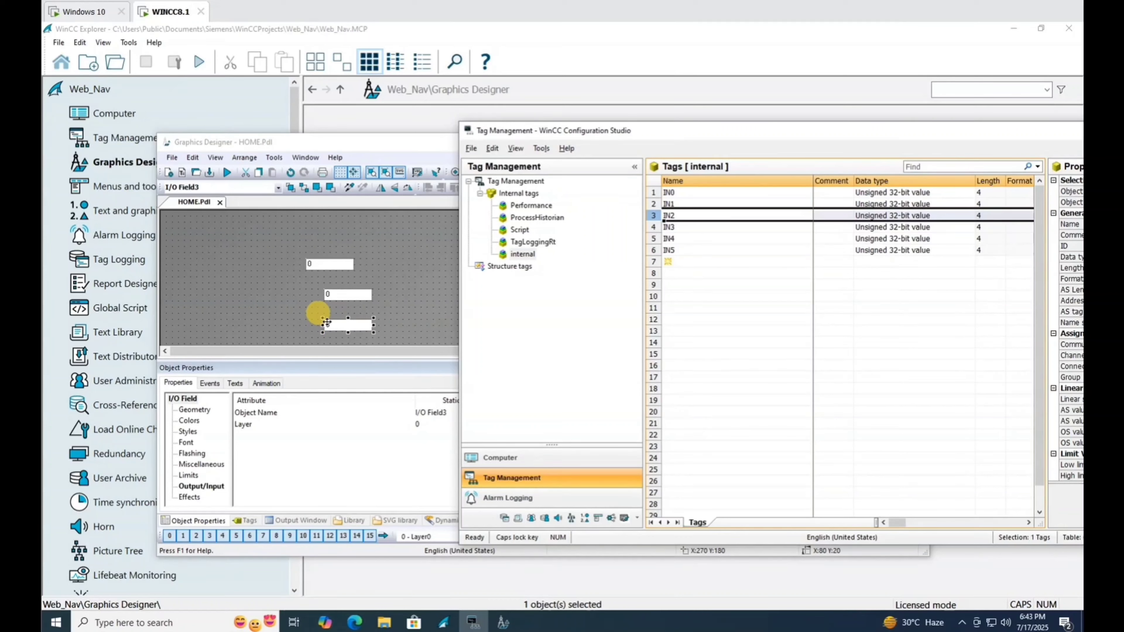
click(668, 227)
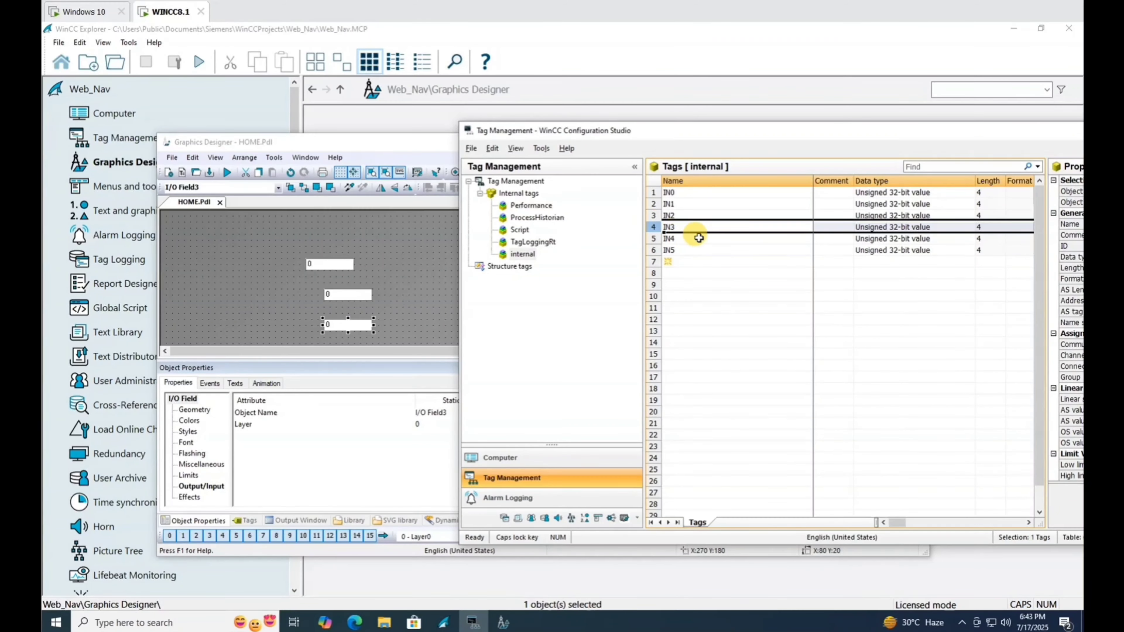
drag(704, 232, 344, 321)
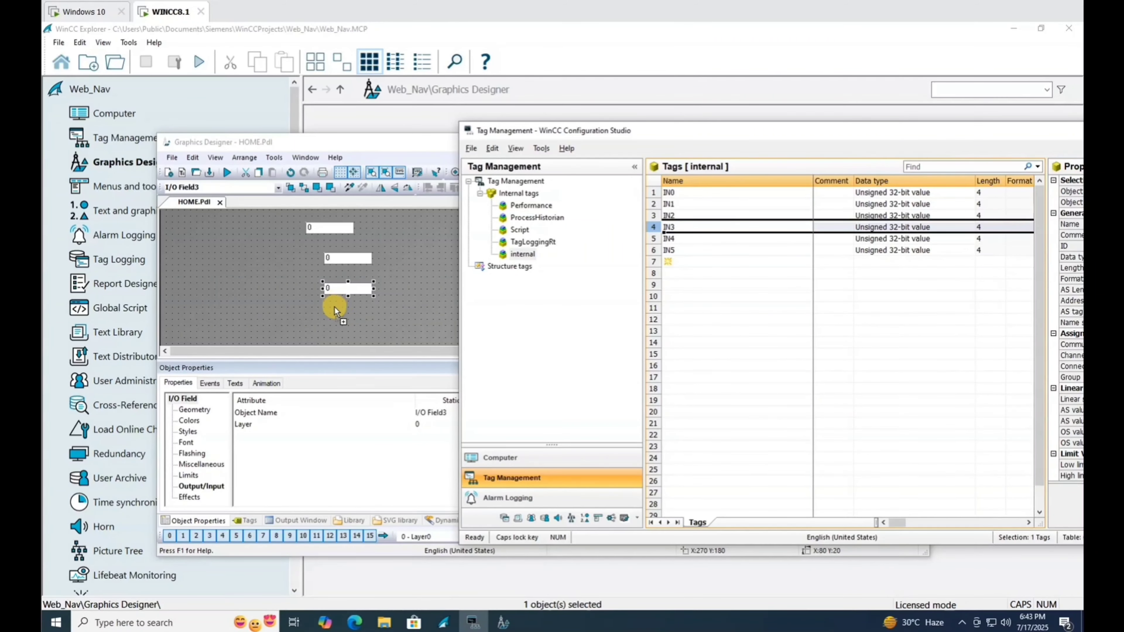
Add static text name labels IN3, IN2, IN1 and IN0 beside their fields.
click(671, 224)
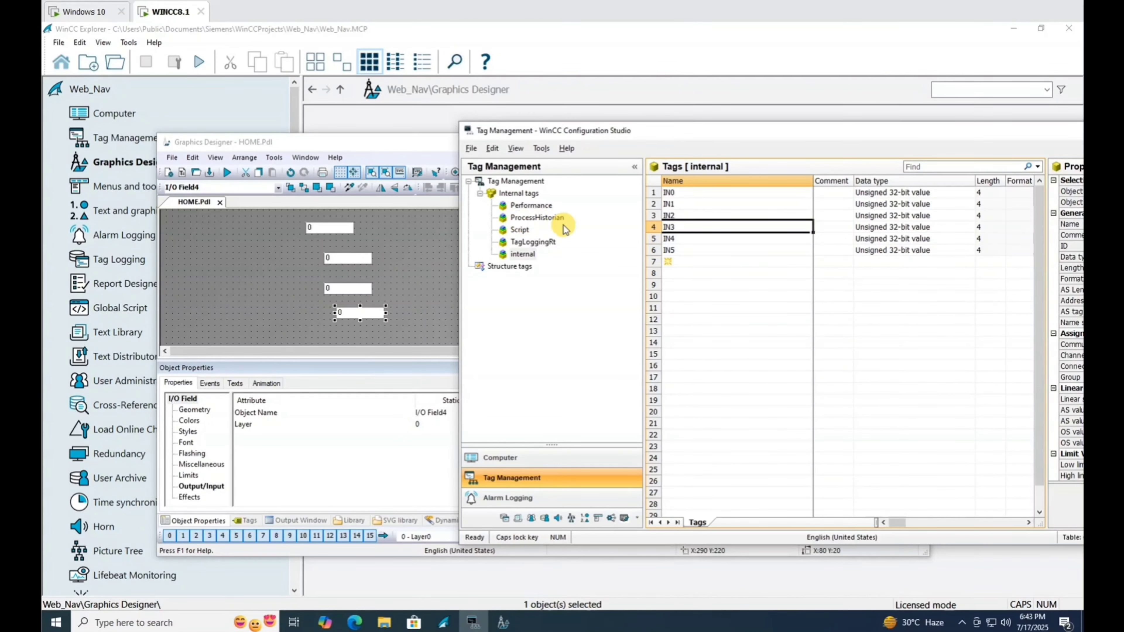
drag(705, 230, 276, 306)
click(670, 216)
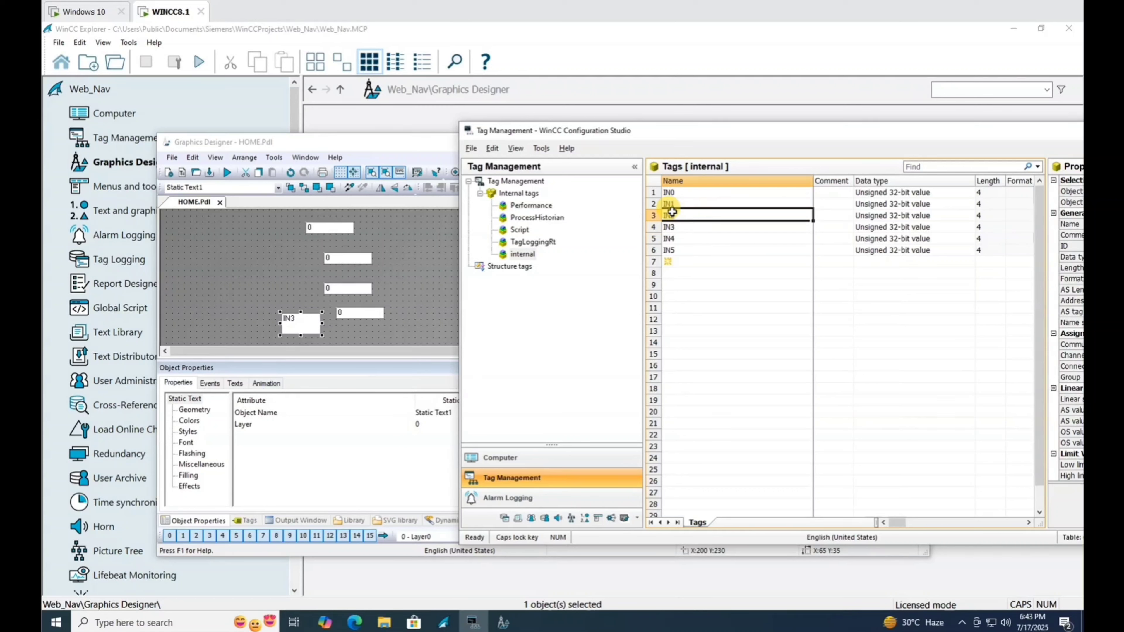
drag(729, 221, 280, 285)
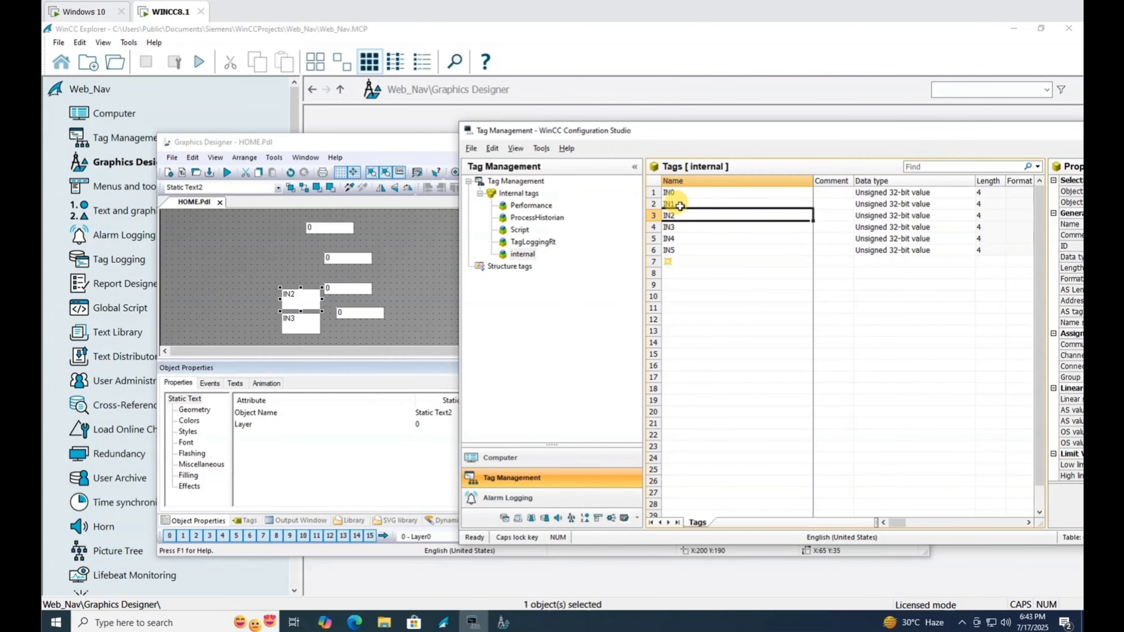
click(680, 205)
drag(697, 208, 292, 257)
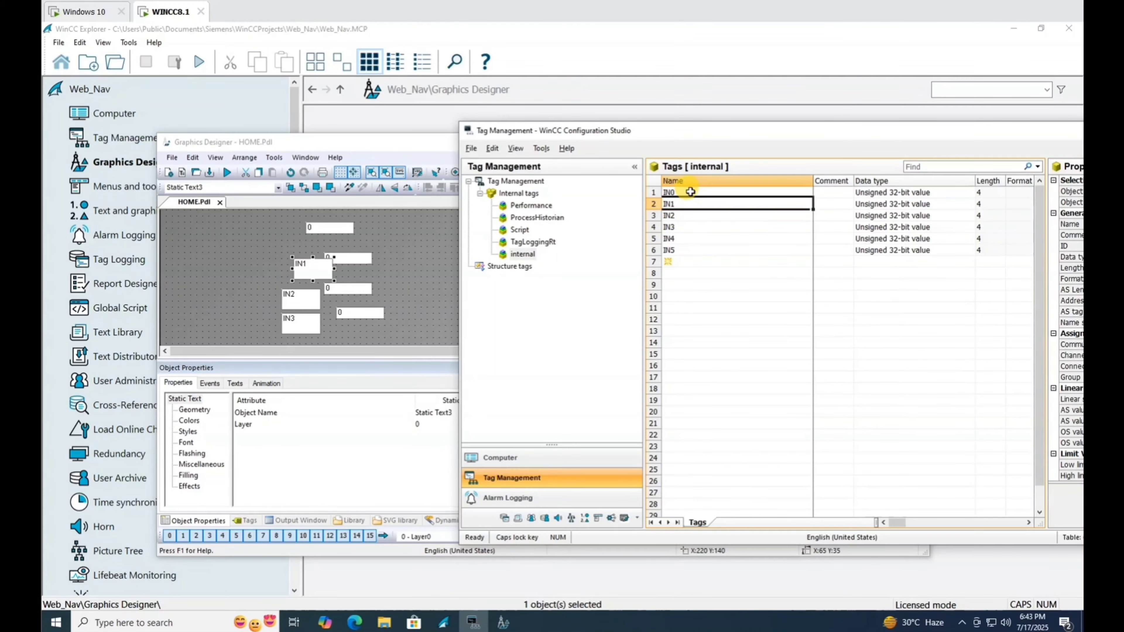
click(684, 192)
drag(704, 197, 267, 228)
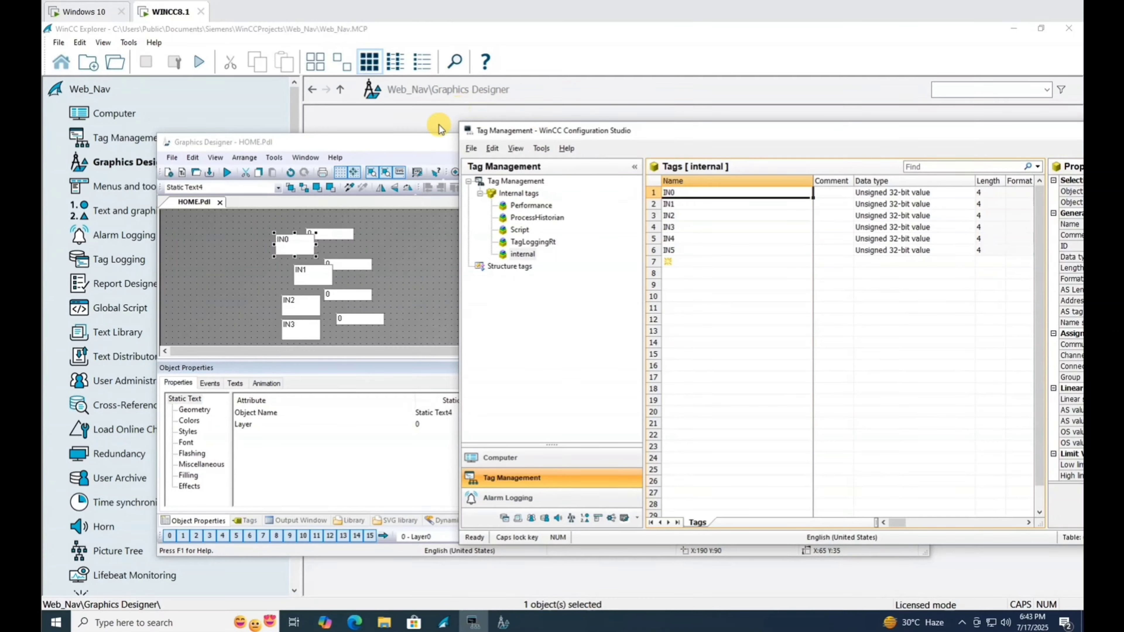
Maximize Graphics Designer and give the selected labels and field the same width and height.
double_click(420, 147)
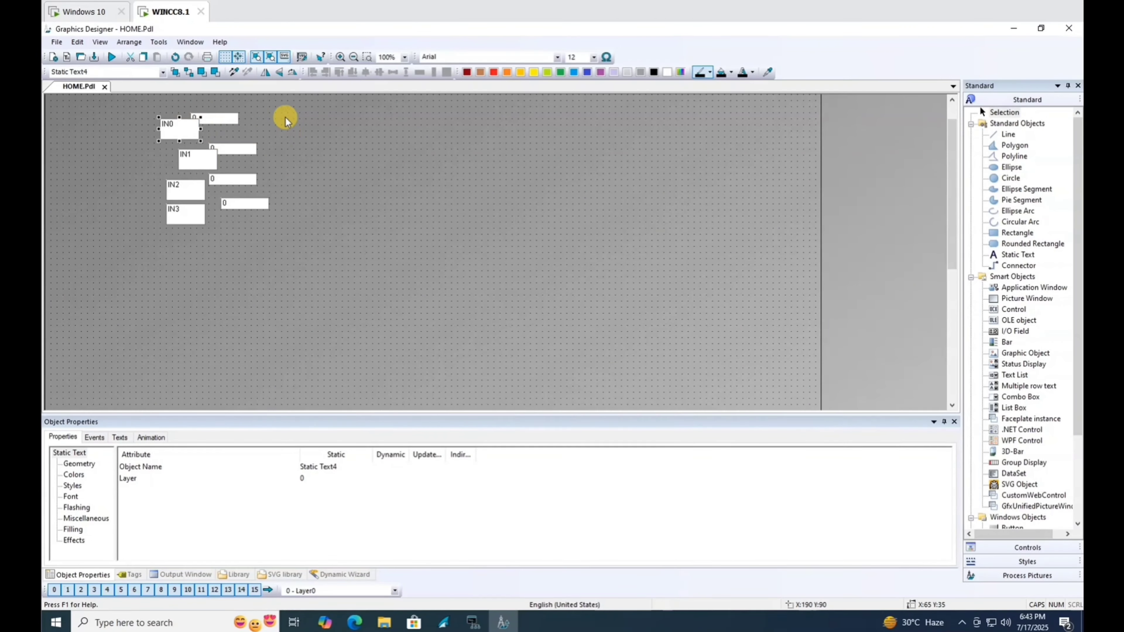
click(218, 119)
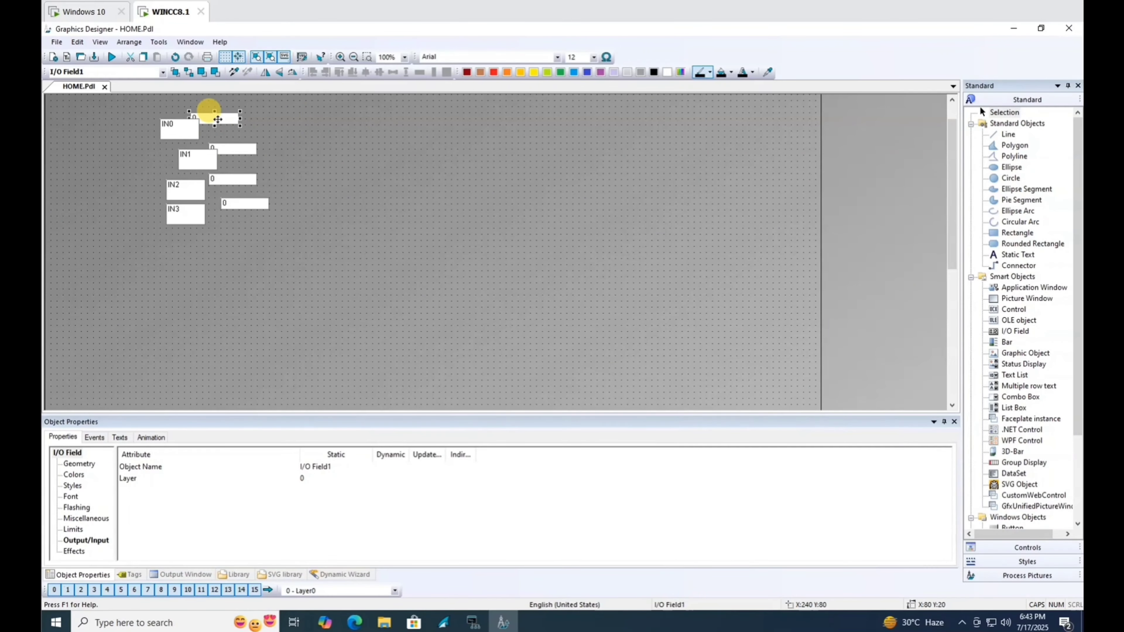
shift+click(176, 126)
shift+click(183, 164)
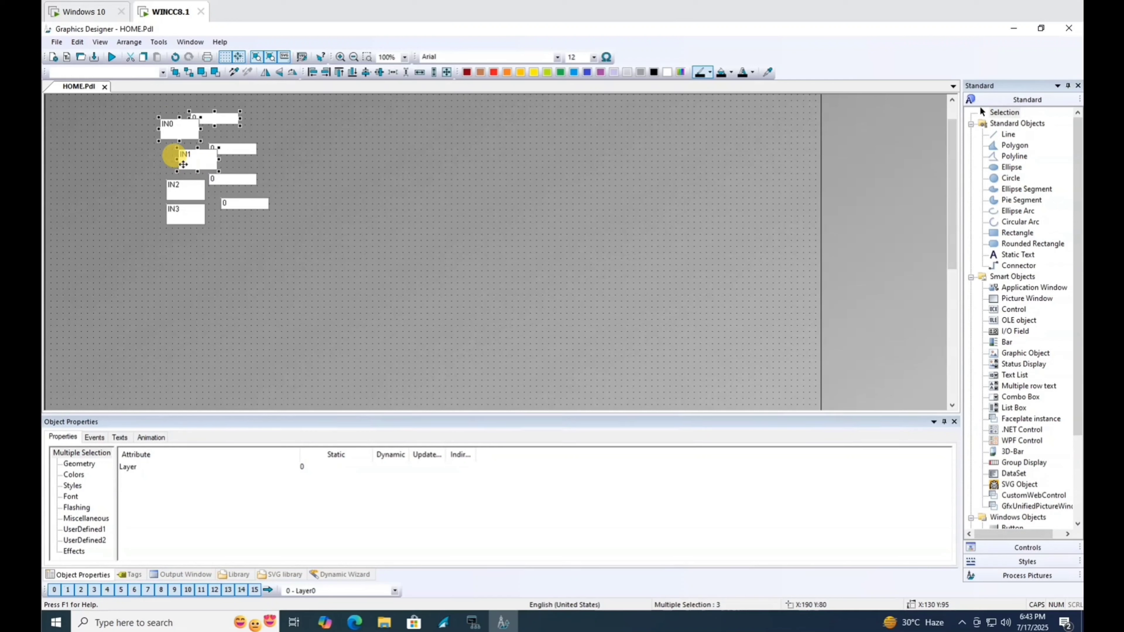
shift+click(177, 215)
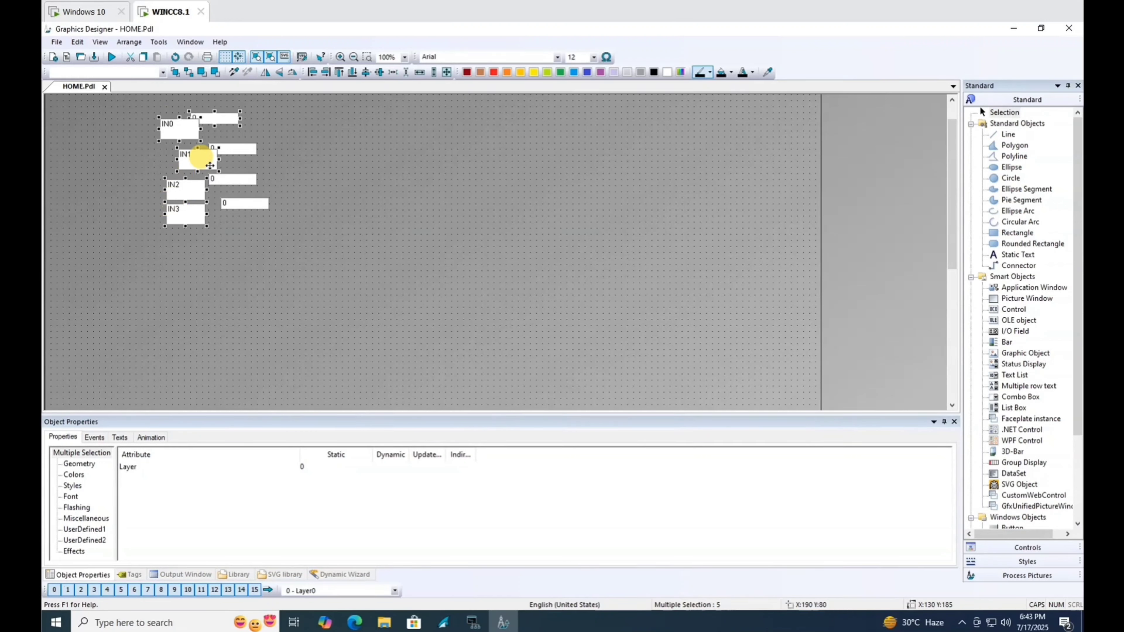
click(448, 72)
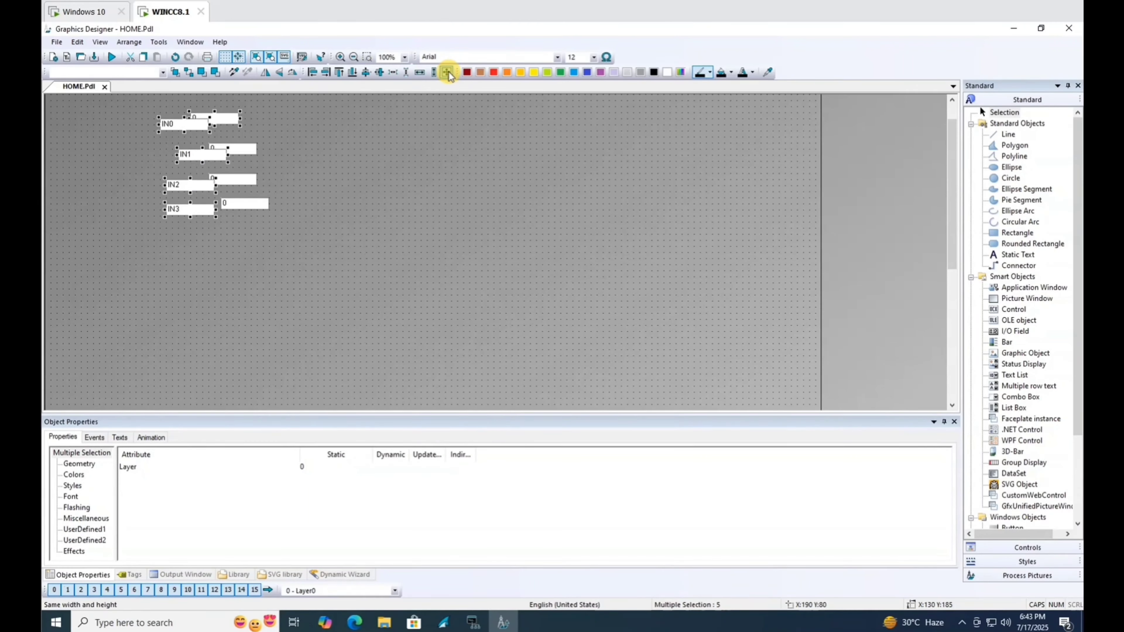
click(294, 130)
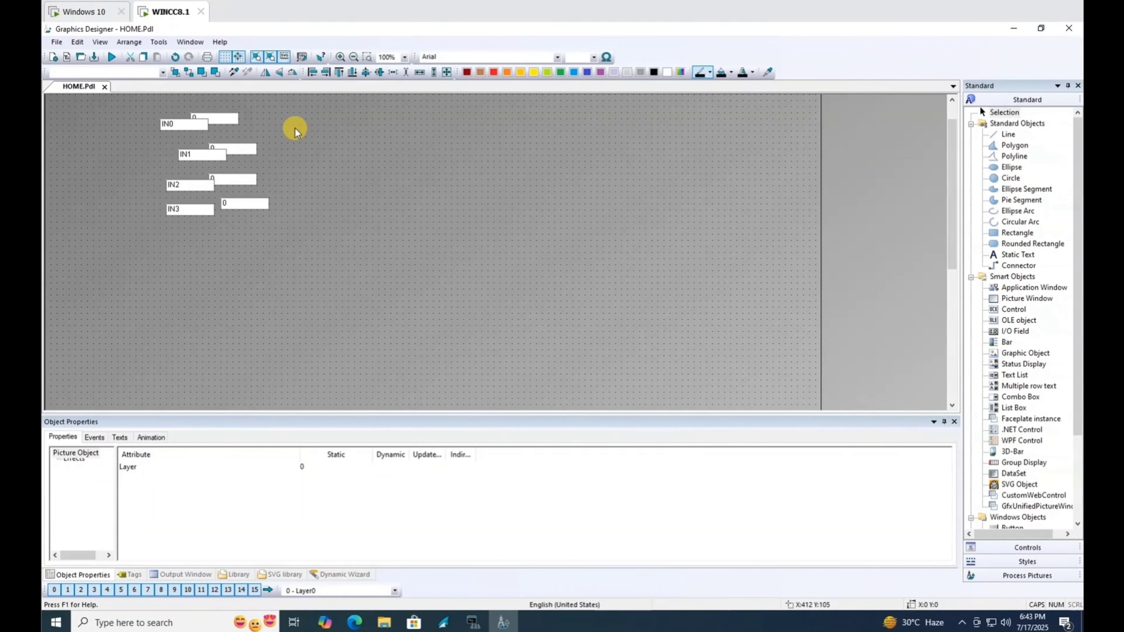
Narrow the IN0 label, match the other labels to its width, and left-align them.
click(159, 132)
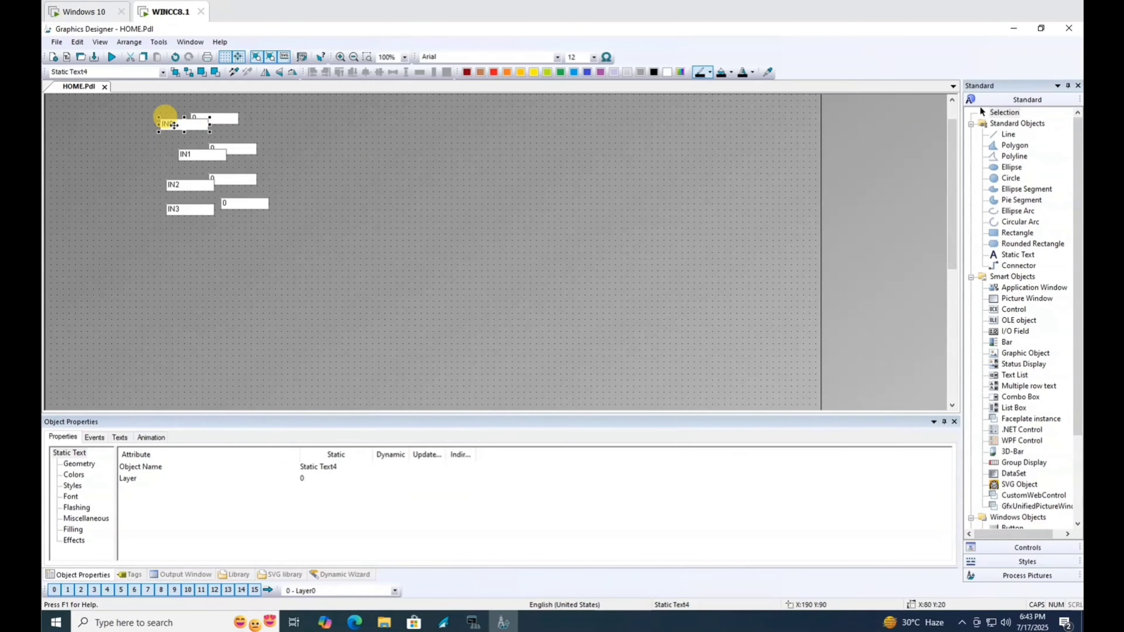
shift+click(186, 154)
shift+click(189, 185)
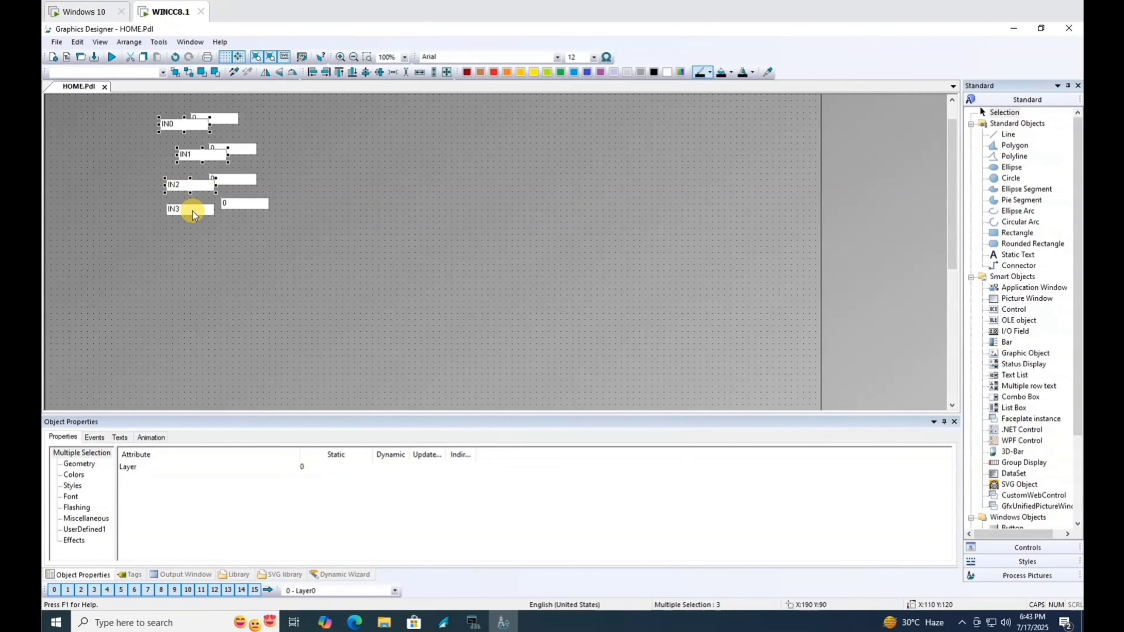
drag(210, 125, 190, 124)
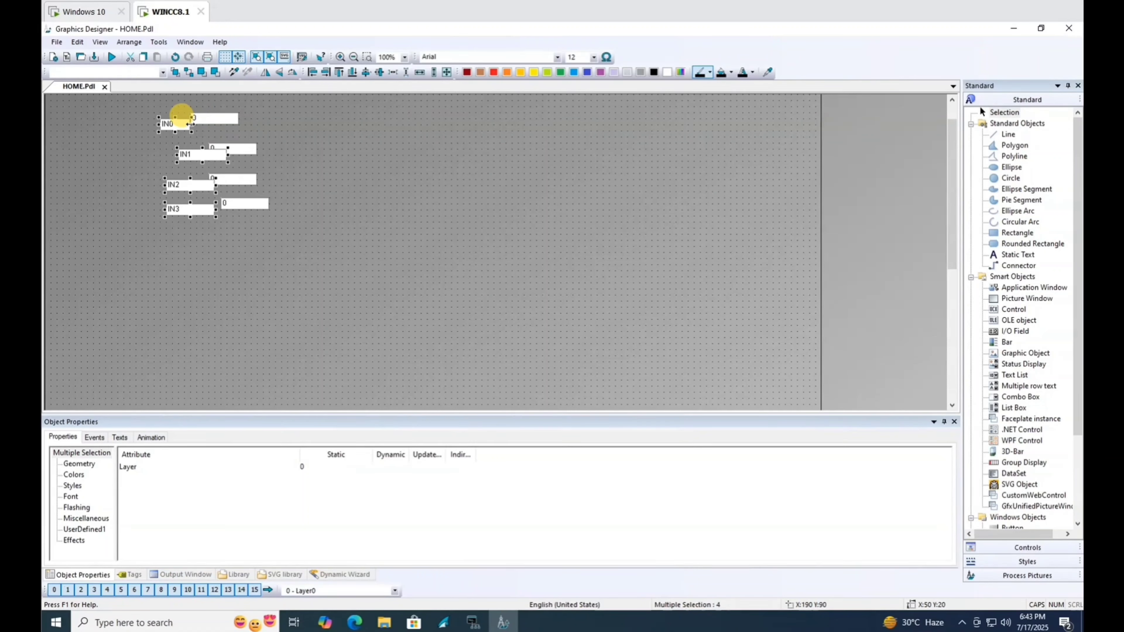
click(421, 72)
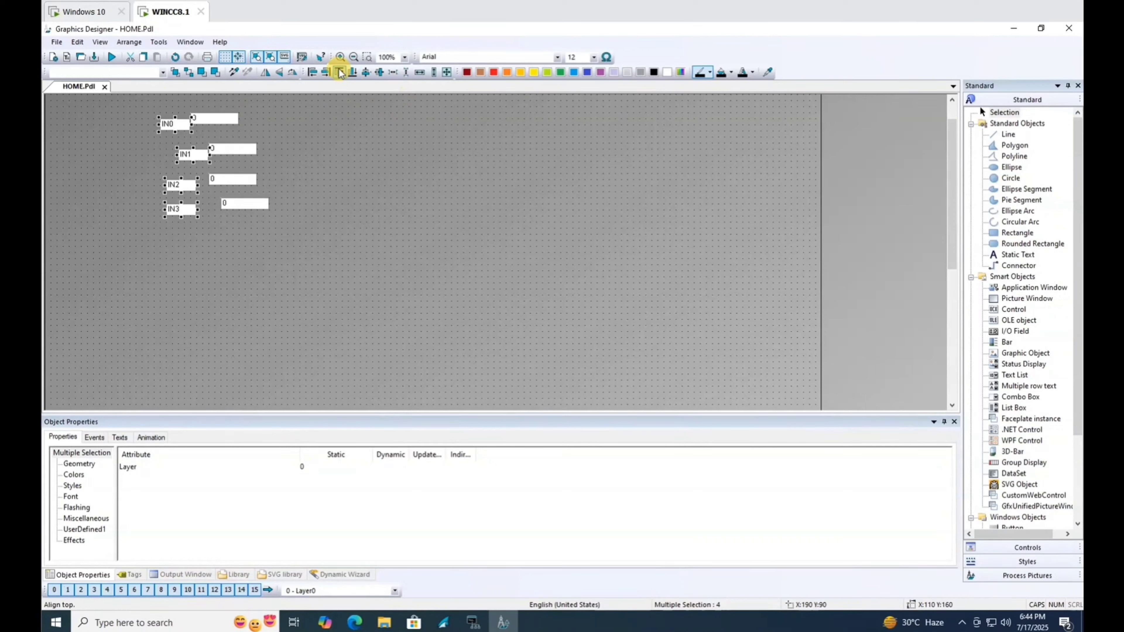
click(315, 77)
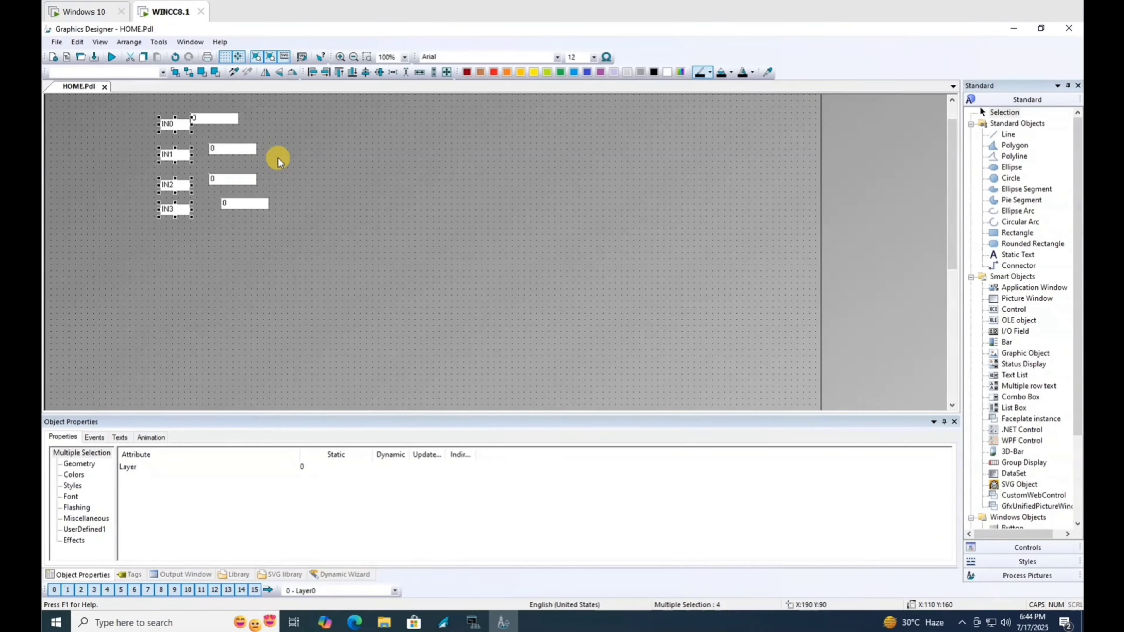
click(281, 120)
Left-align the four value fields and nudge them level with the labels.
drag(304, 241, 190, 101)
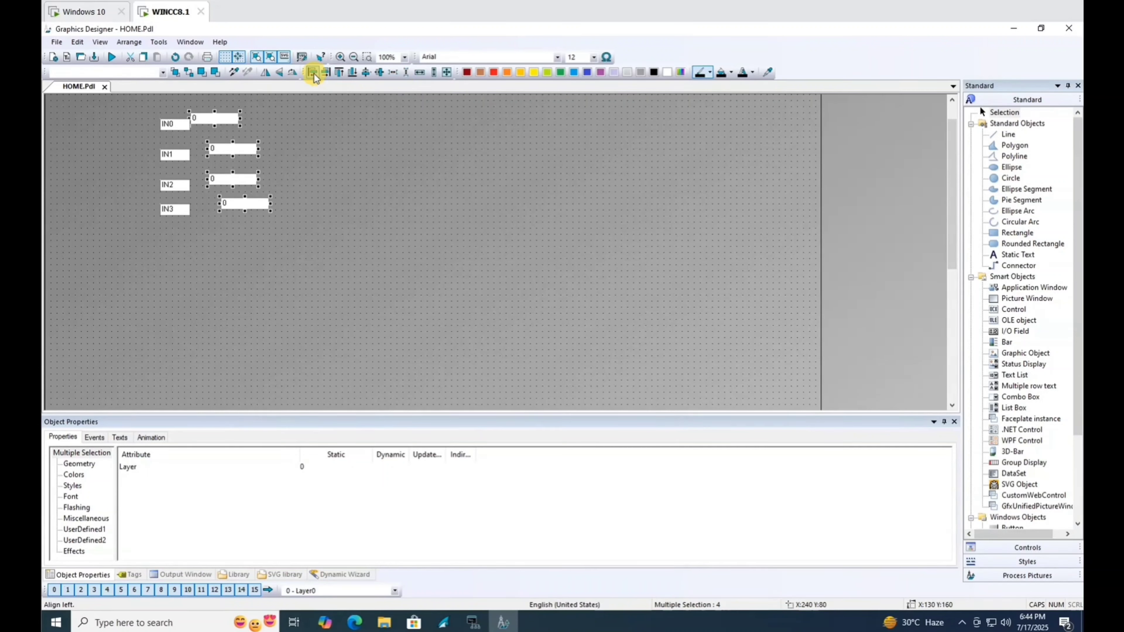
click(313, 78)
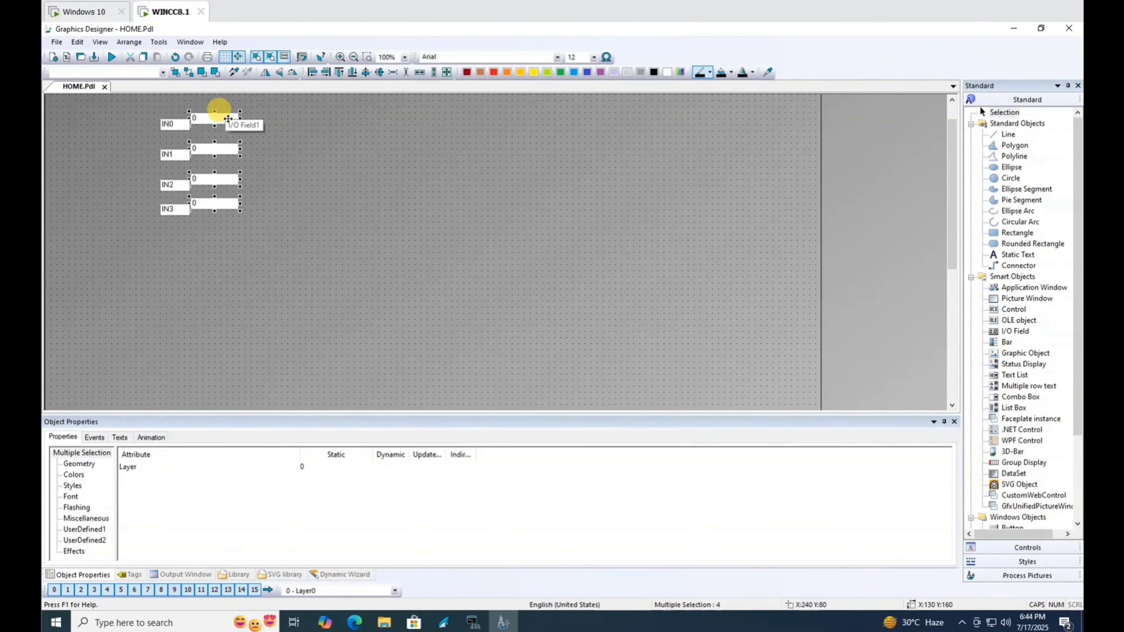
key(Down)
key(Down)
key(Down)
key(Down)
key(Down)
key(Down)
key(Down)
key(Down)
key(Right)
key(Right)
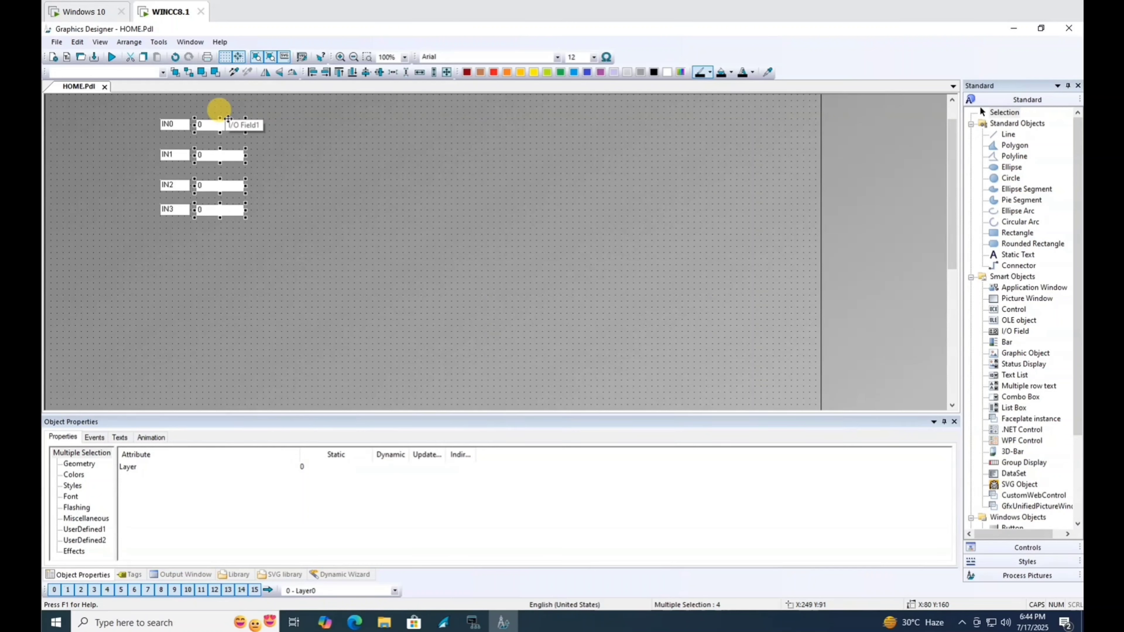
click(320, 199)
Nudge the IN1 to IN3 rows upward to tighten the spacing between rows.
drag(259, 226, 122, 143)
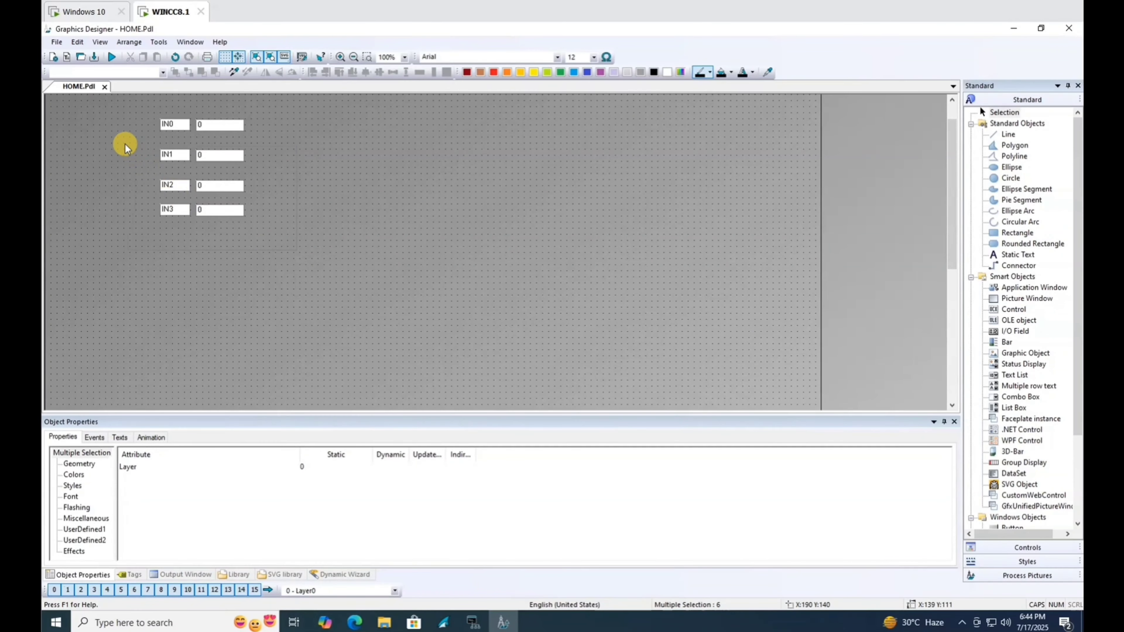
key(Up)
key(Up)
key(Up)
key(Up)
key(Up)
key(Up)
key(Up)
key(Up)
key(Up)
key(Up)
key(Up)
key(Up)
key(Up)
key(Up)
key(Up)
key(Up)
key(Up)
key(Up)
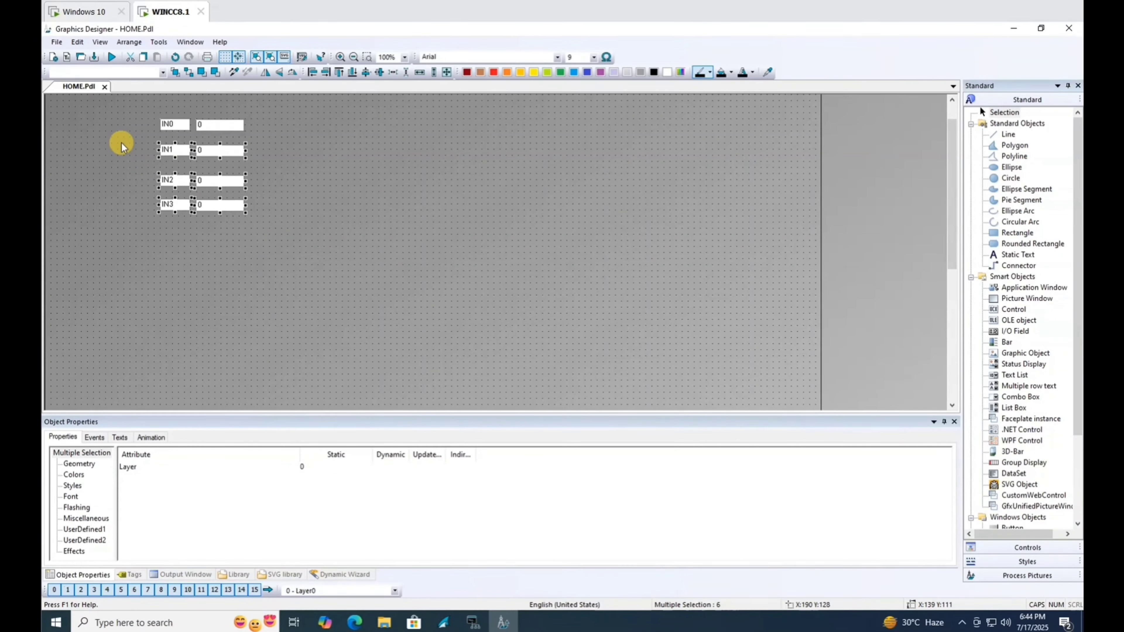
key(Up)
key(Up)
key(Up)
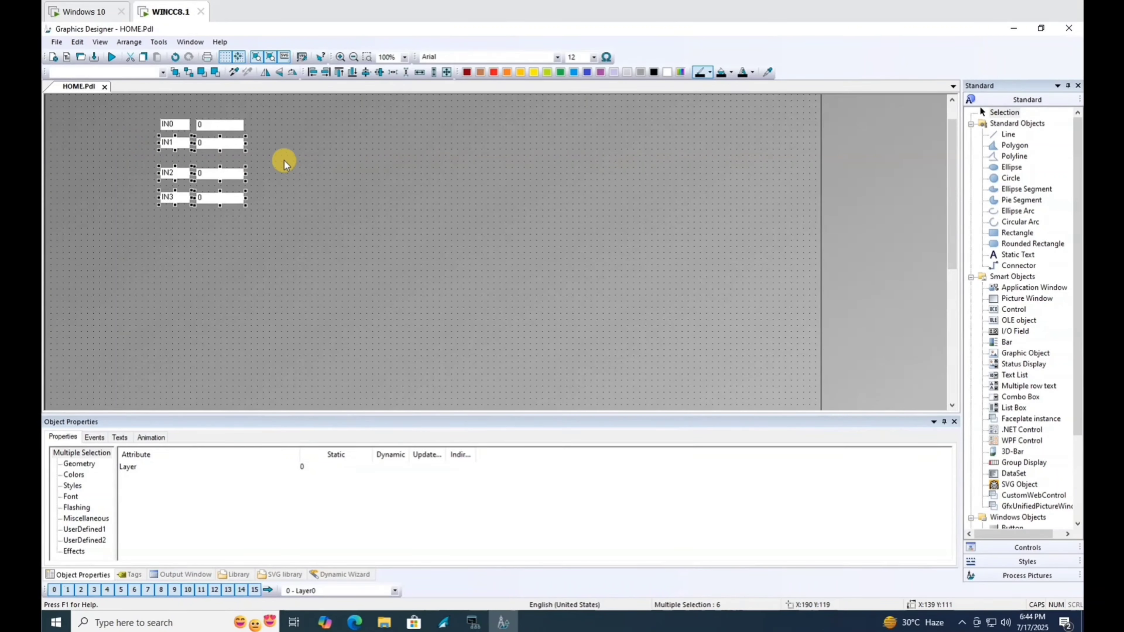
drag(285, 161, 110, 248)
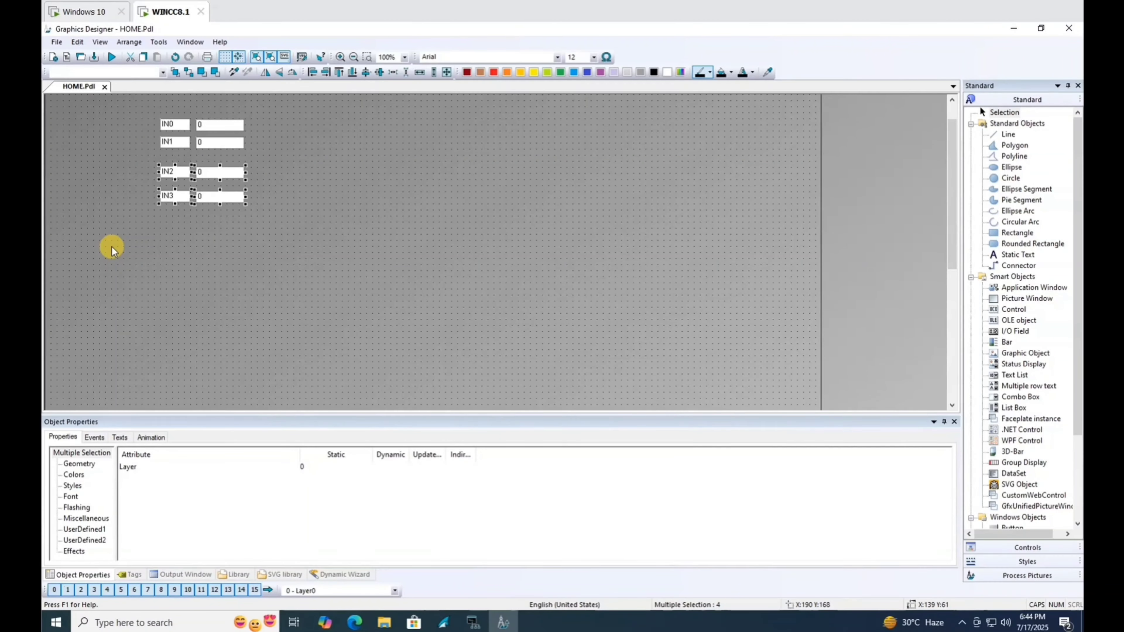
key(Up)
key(Up)
key(Up)
key(Up)
key(Up)
key(Up)
key(Up)
key(Up)
key(Up)
key(Up)
key(Up)
key(Up)
key(Up)
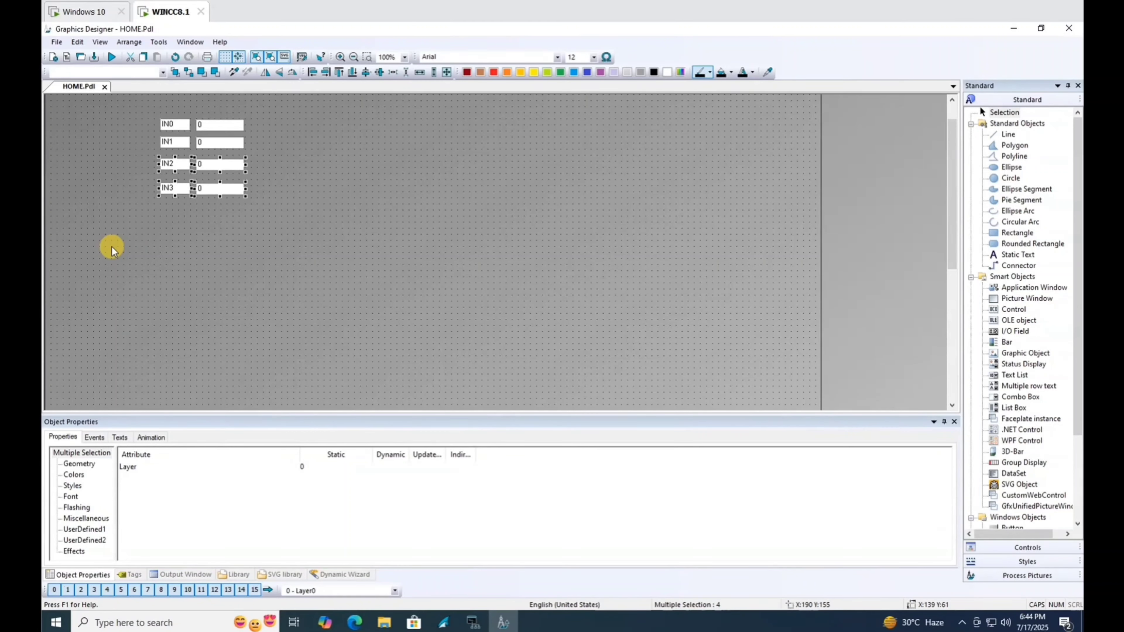
key(Up)
key(Up)
key(Up)
key(Up)
key(Up)
key(Up)
key(Up)
click(269, 192)
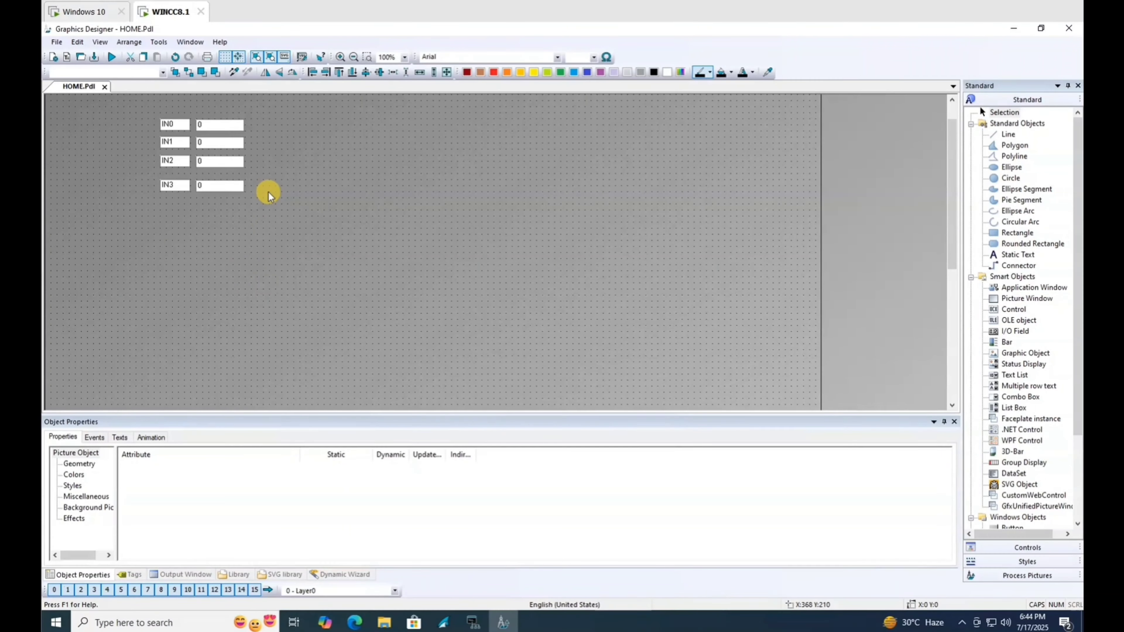
drag(273, 202, 106, 175)
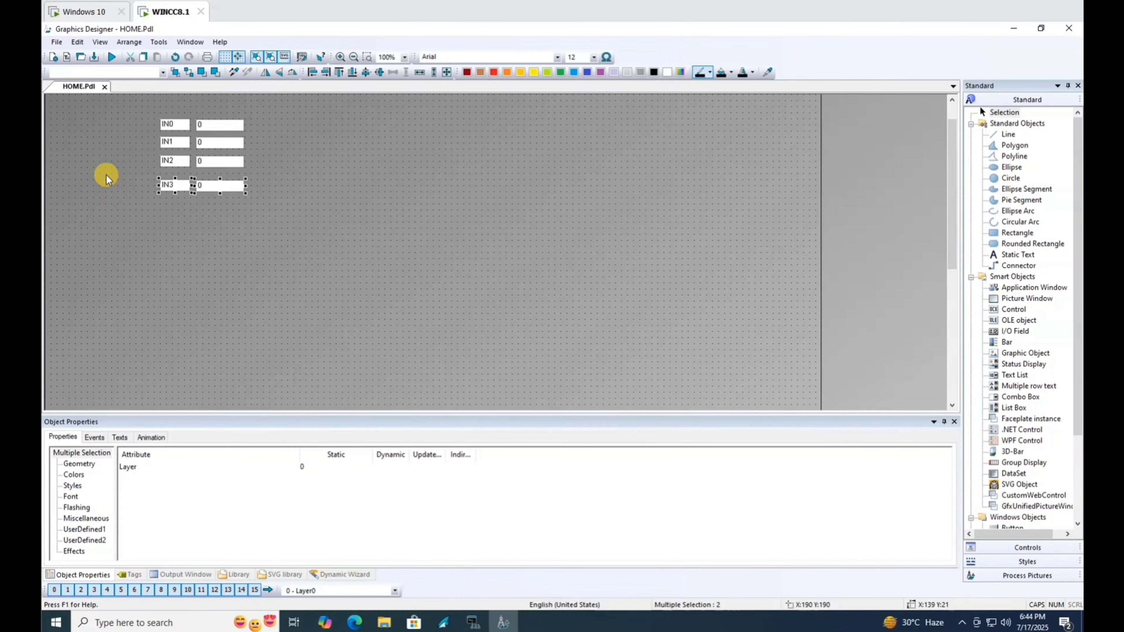
key(Up)
key(Up)
key(Up)
key(Up)
key(Up)
key(Up)
key(Up)
key(Up)
key(Up)
key(Up)
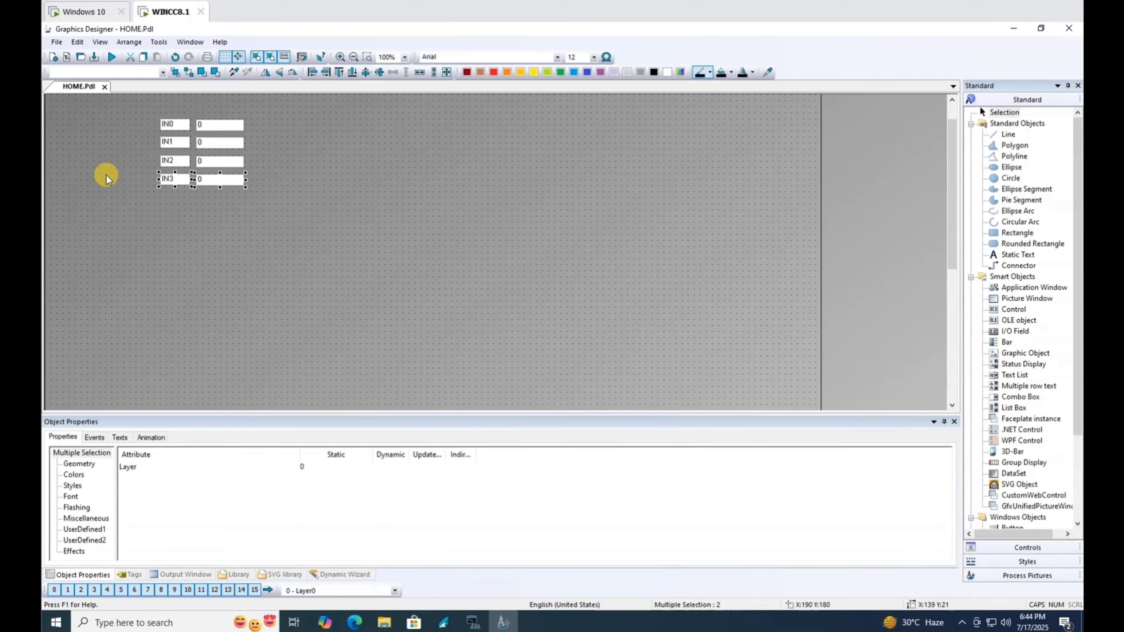
click(189, 220)
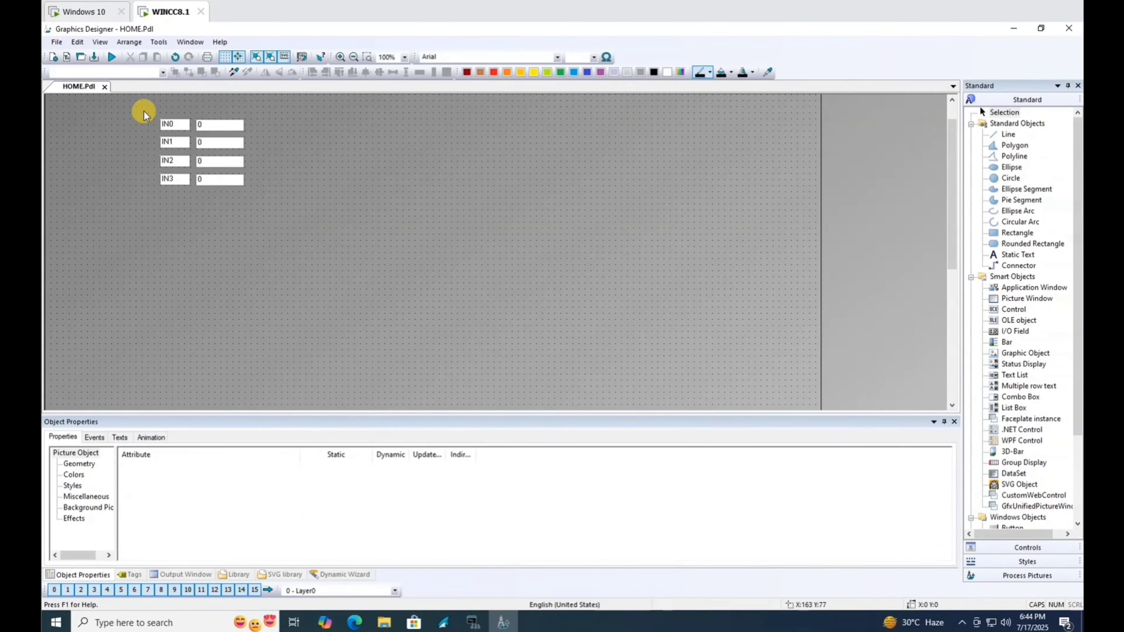
Top-align each IN0–IN3 label with its value field using Align Top.
drag(143, 114, 296, 136)
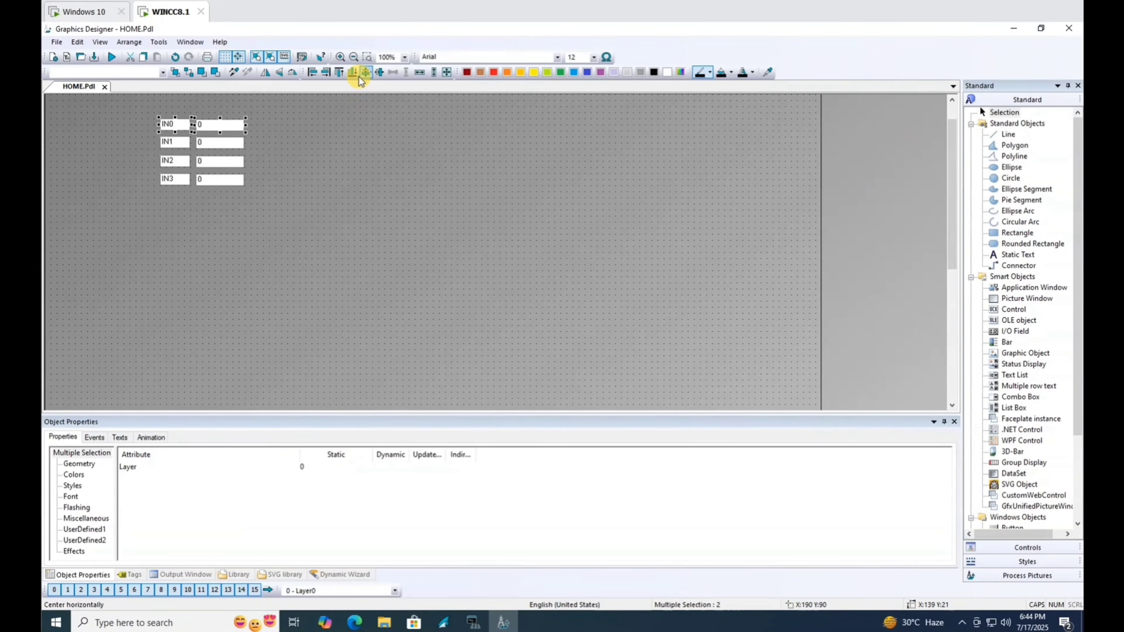
click(339, 74)
click(167, 149)
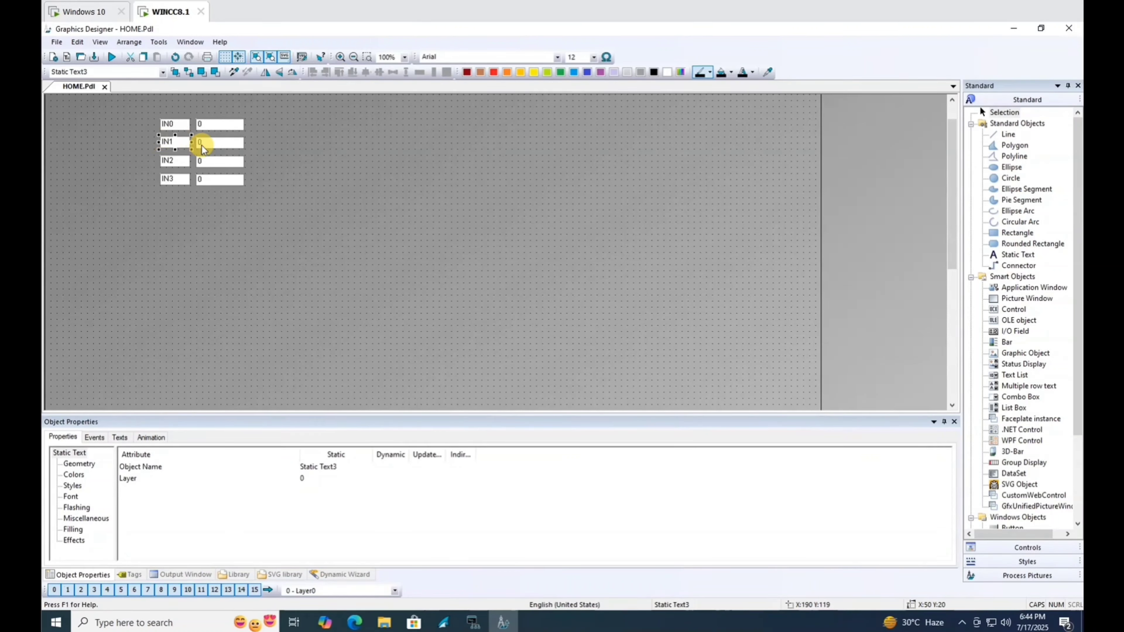
shift+click(238, 137)
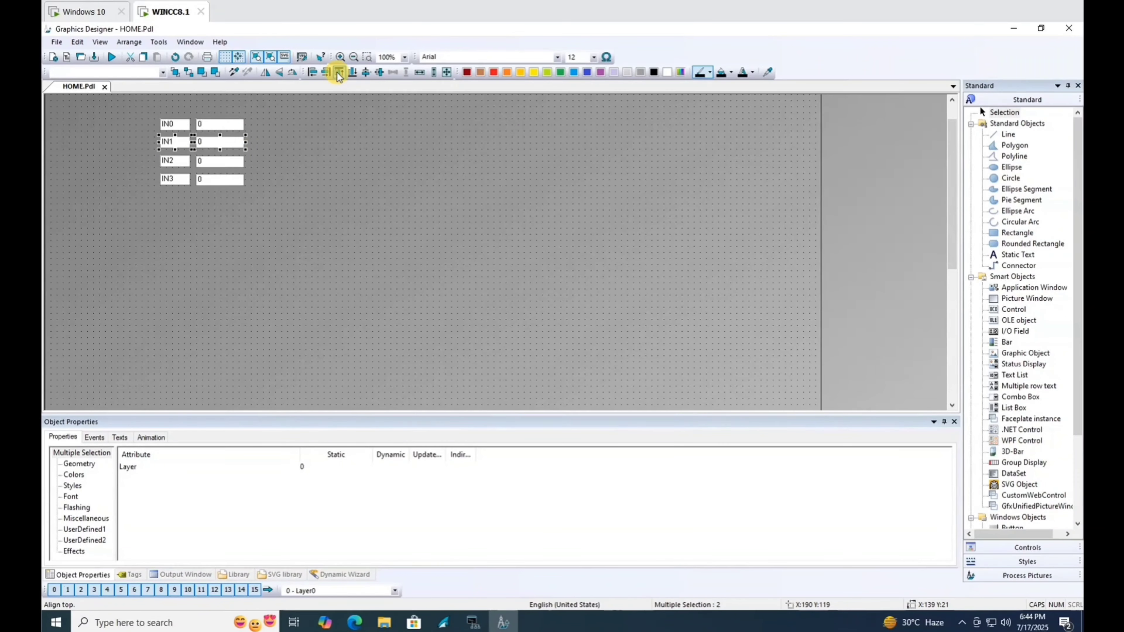
click(173, 160)
shift+click(232, 164)
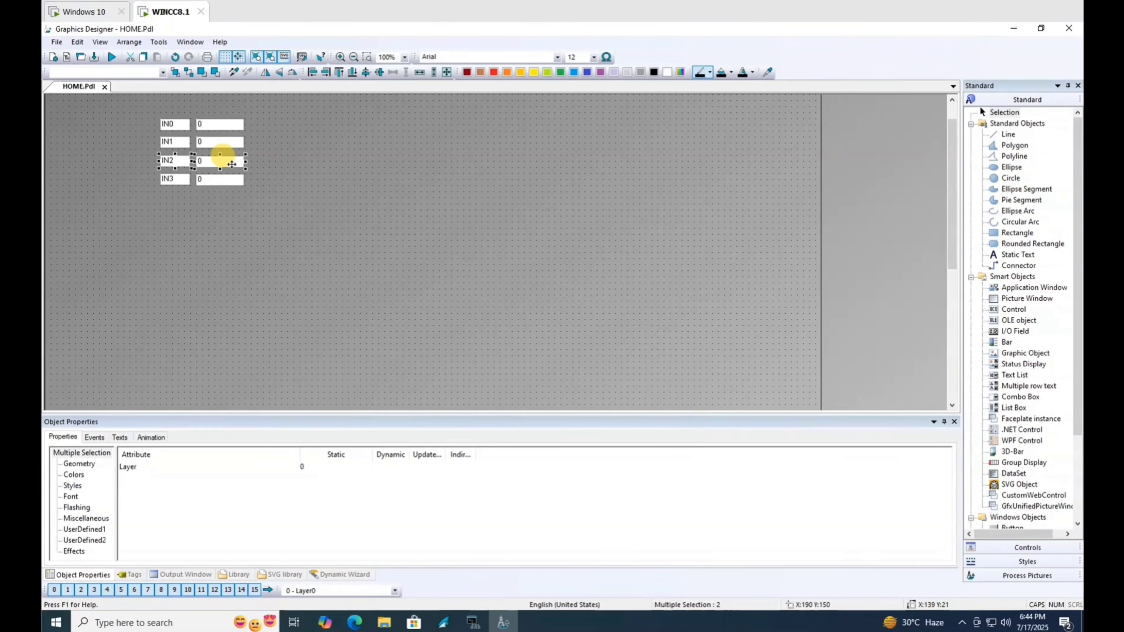
click(170, 180)
shift+click(213, 180)
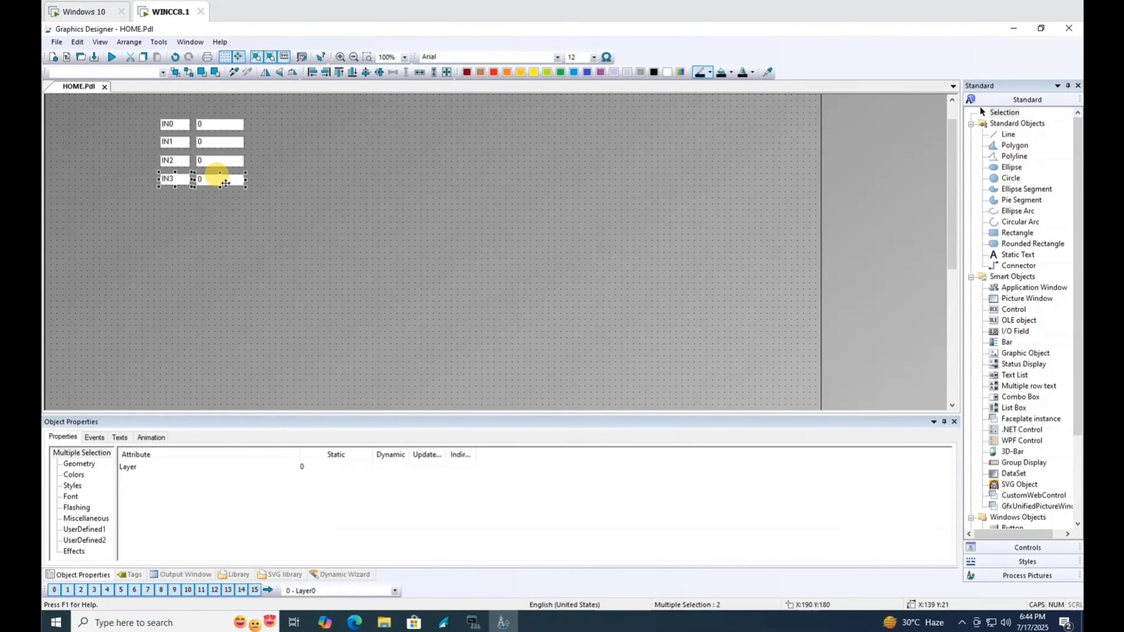
click(328, 75)
click(320, 198)
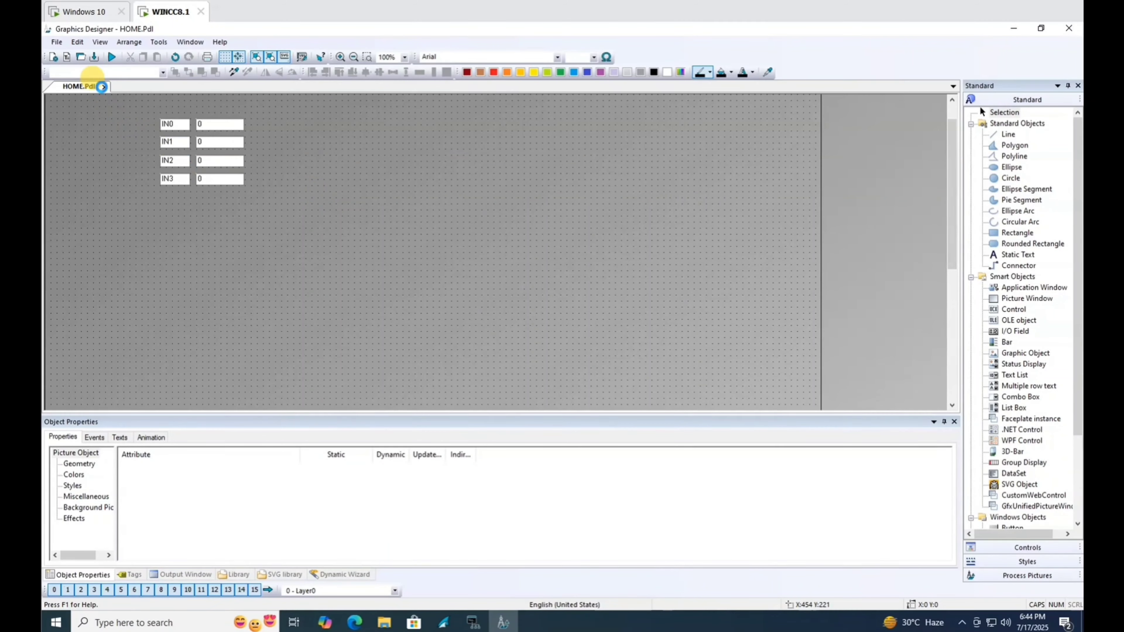
Save HOME.Pdl, close Graphics Designer and launch User Administrator.
click(96, 58)
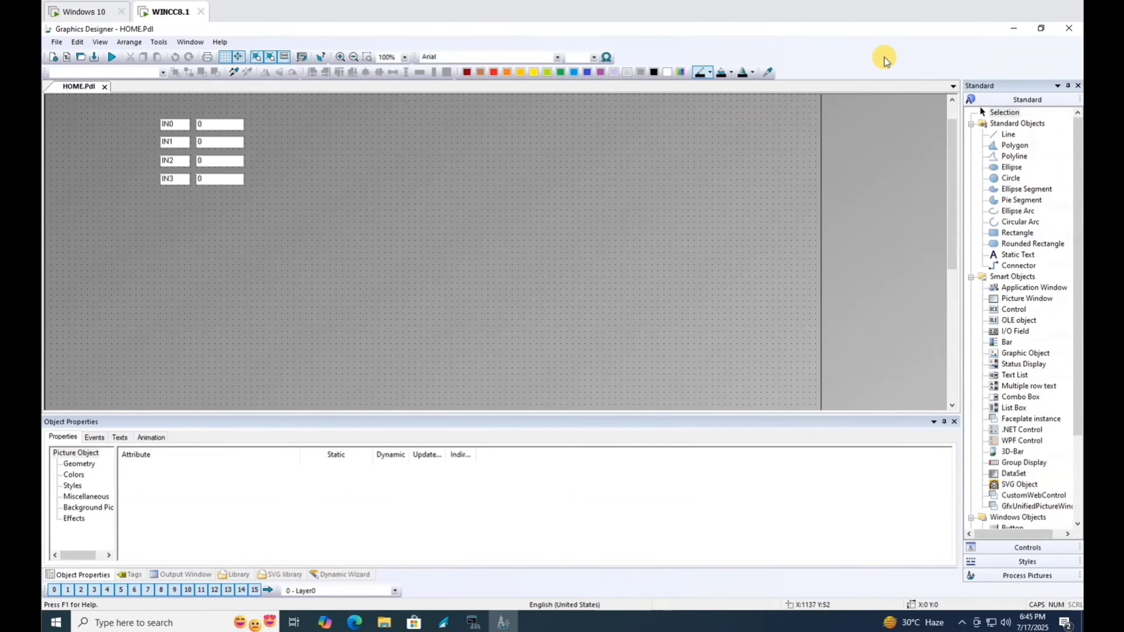
click(1069, 28)
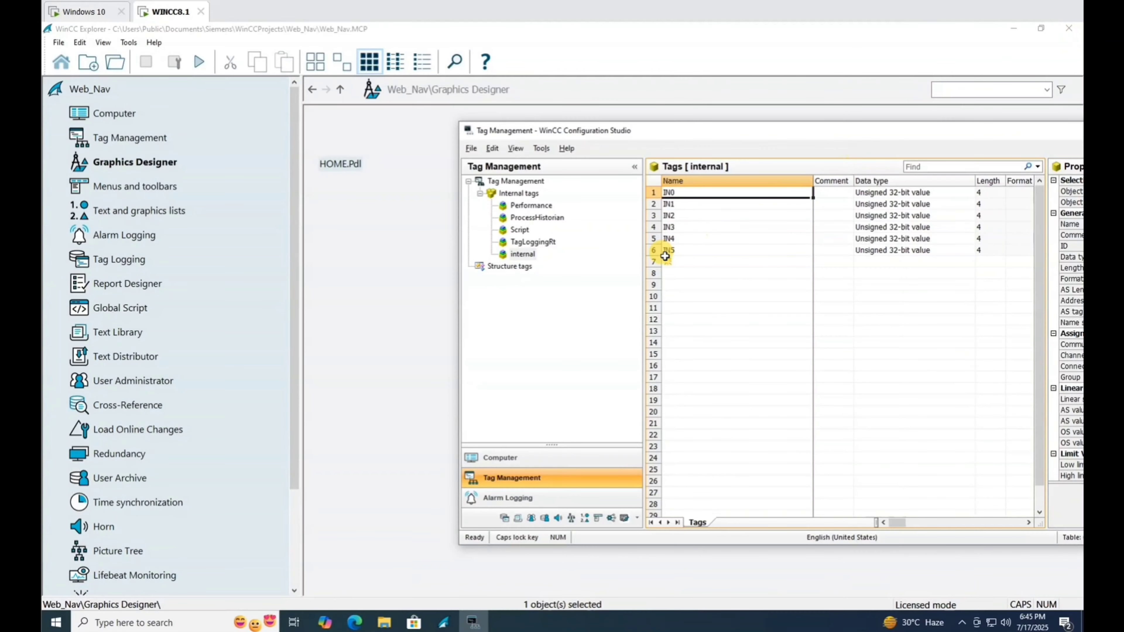
click(126, 381)
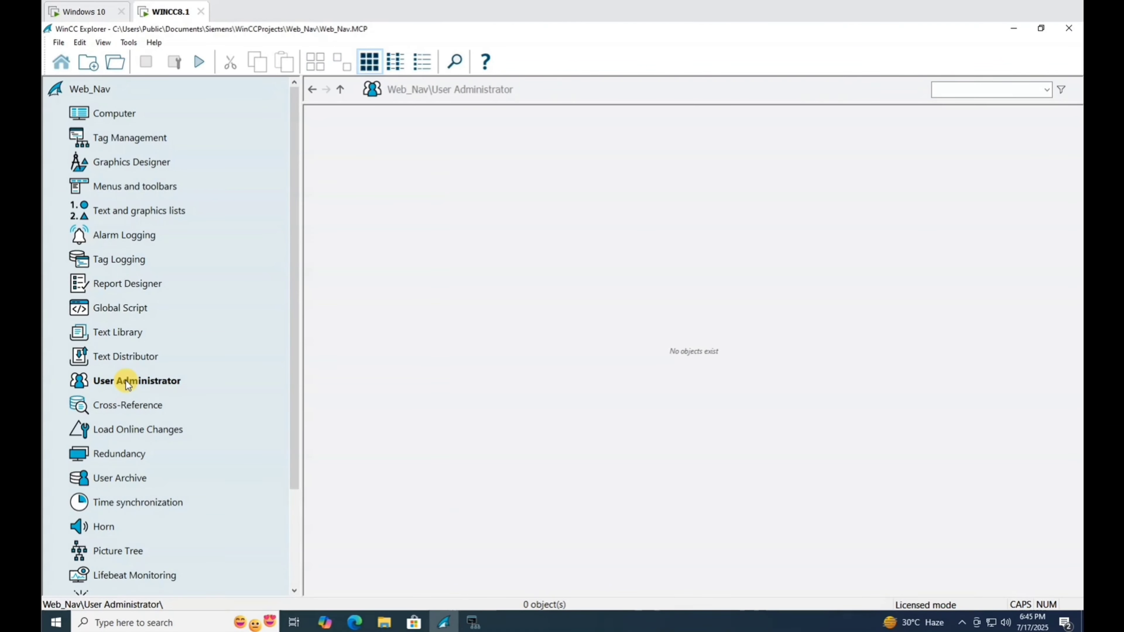
double_click(117, 387)
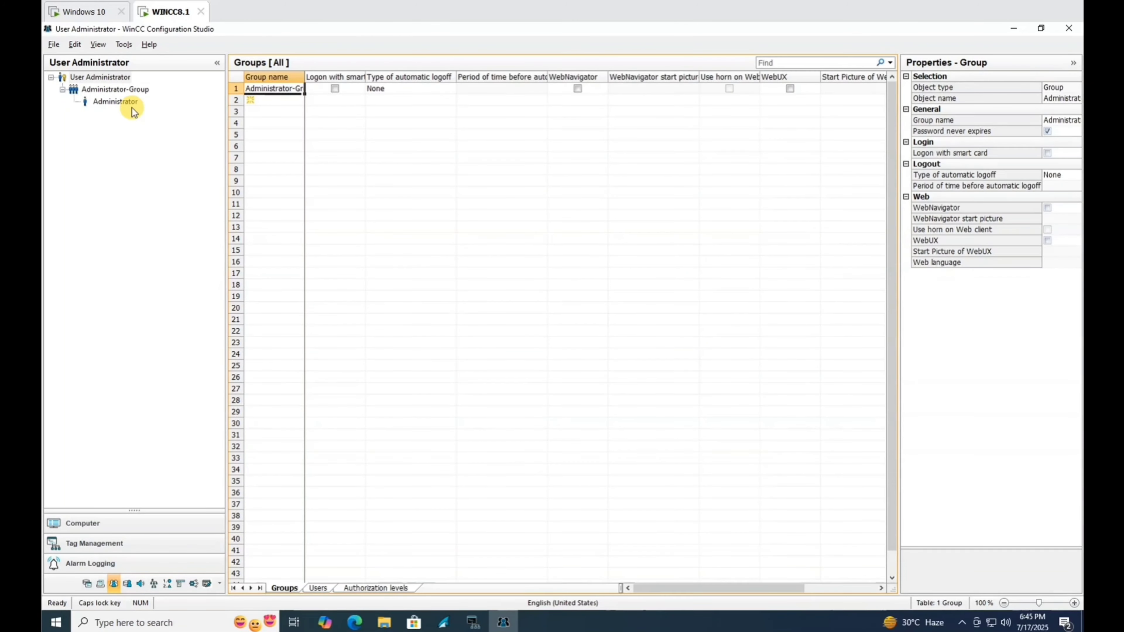
Shorten the Administrator-Group user's name by two characters and close User Administrator.
click(107, 89)
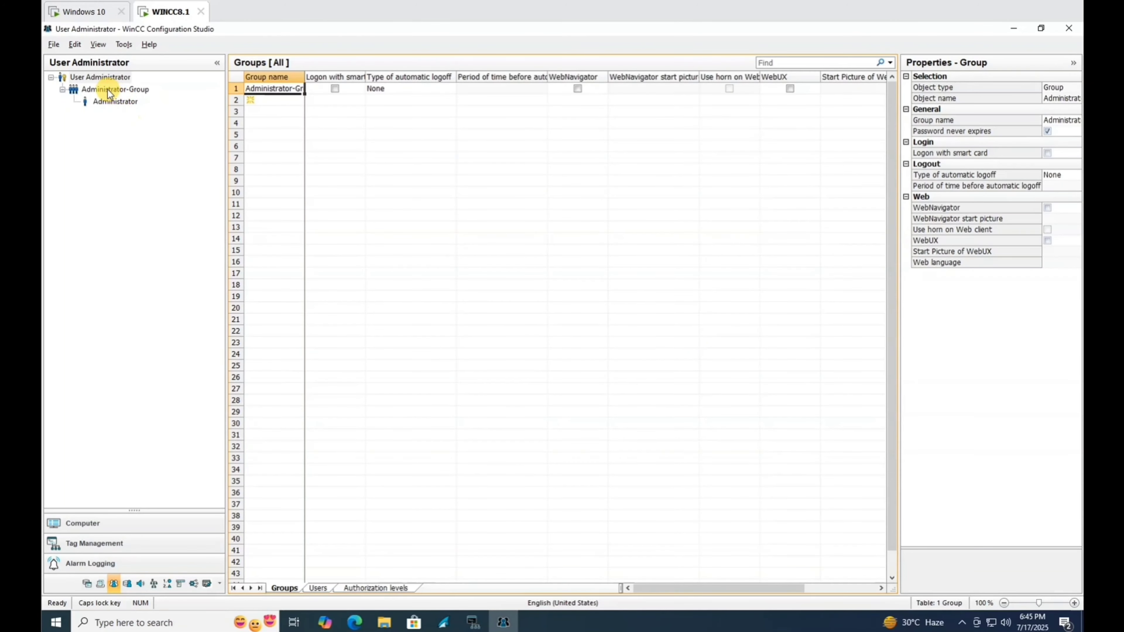
click(112, 102)
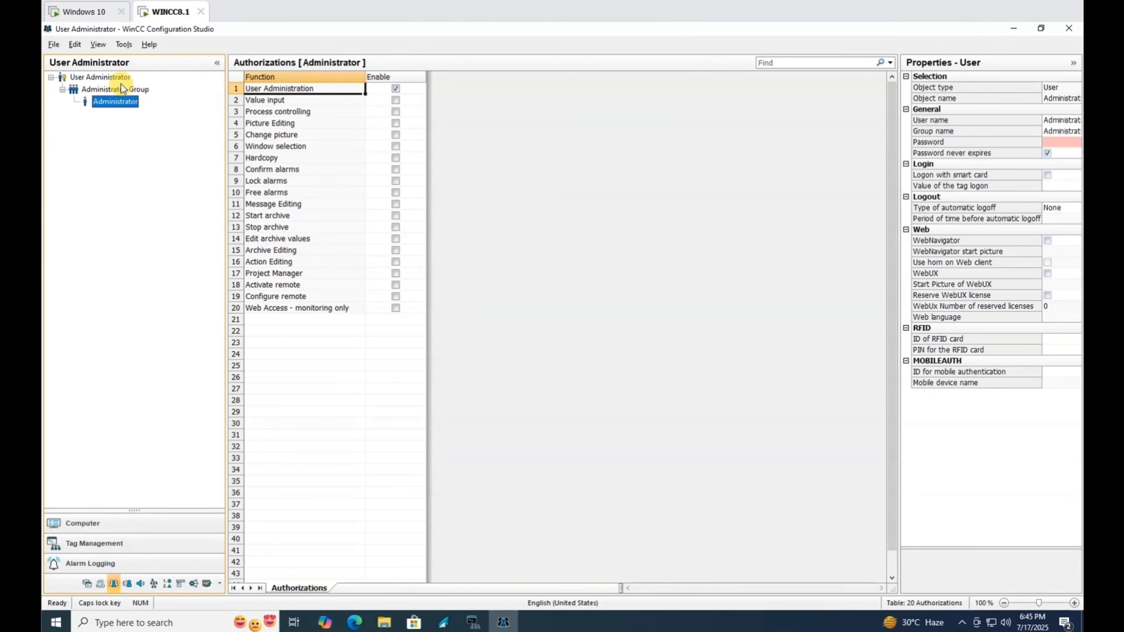
click(114, 90)
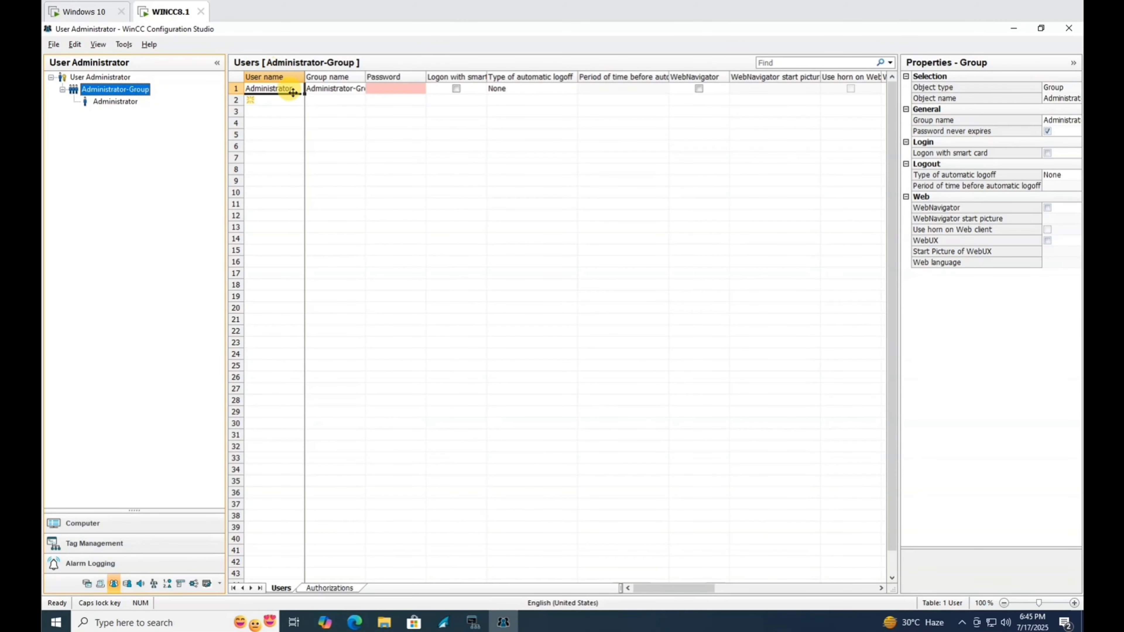
click(304, 89)
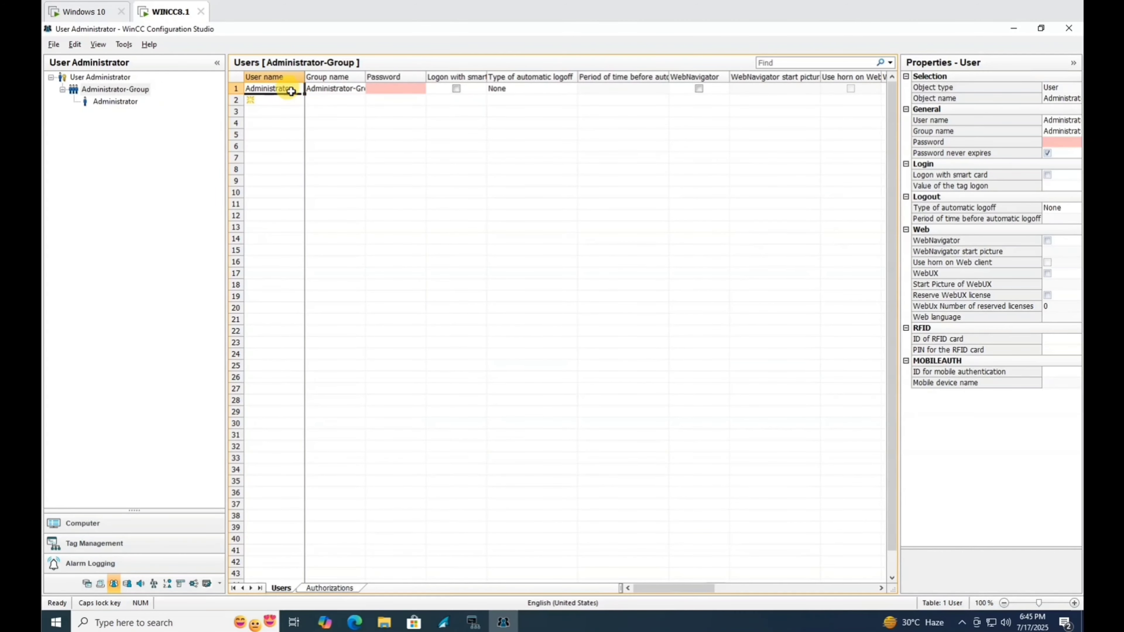
key(BackSpace)
key(BackSpace)
key(BackSpace)
key(BackSpace)
key(BackSpace)
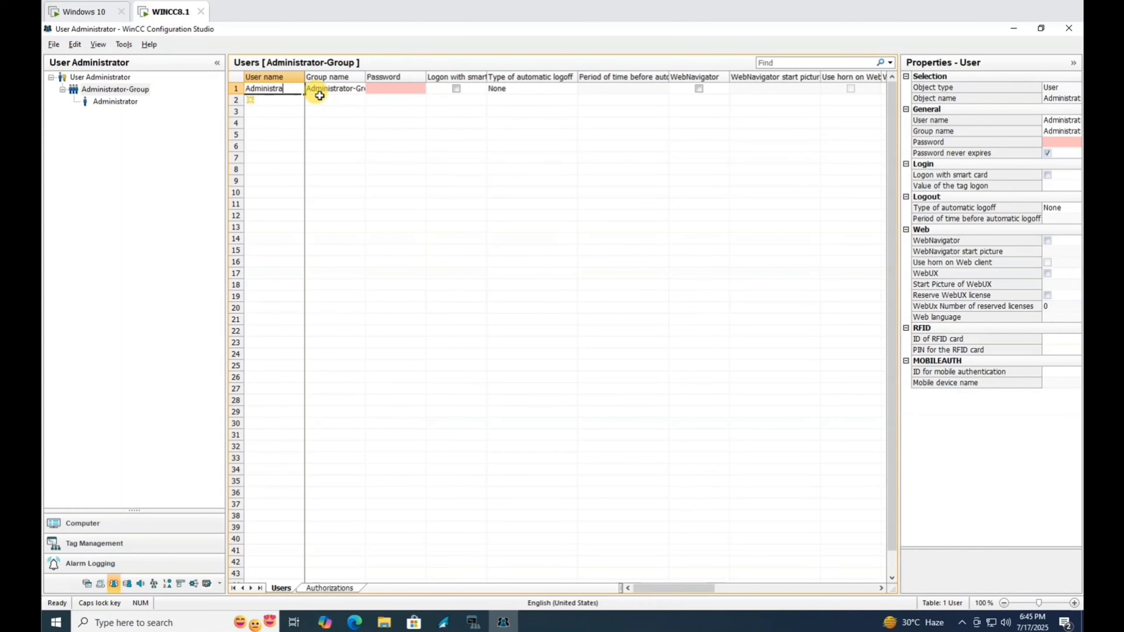
key(BackSpace)
key(BackSpace)
key(BackSpace)
key(Return)
click(110, 102)
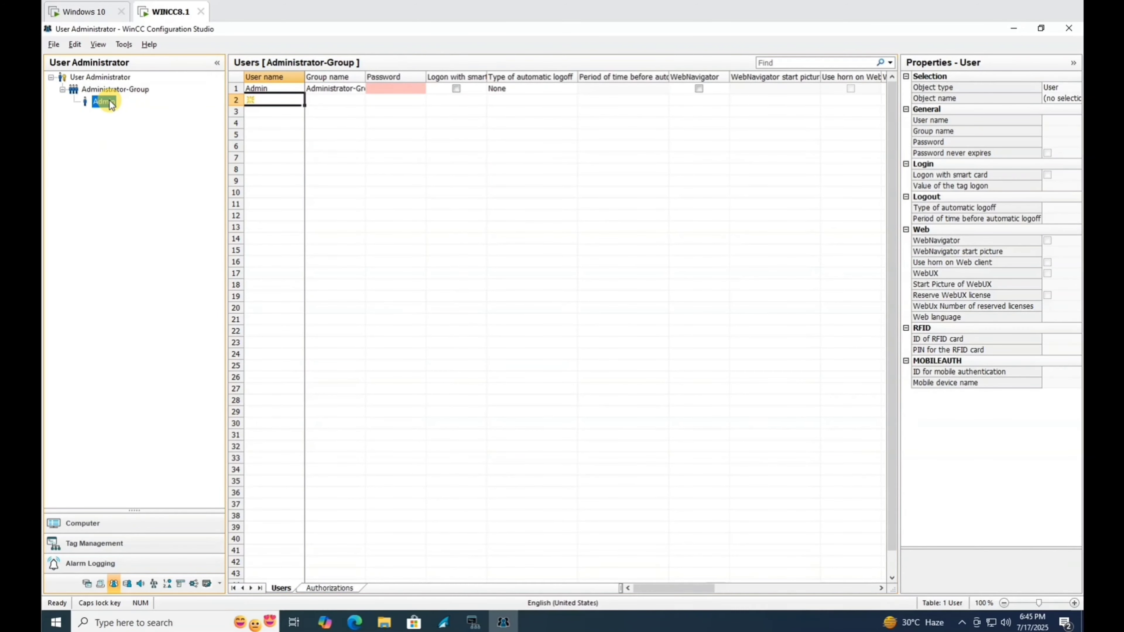
click(98, 91)
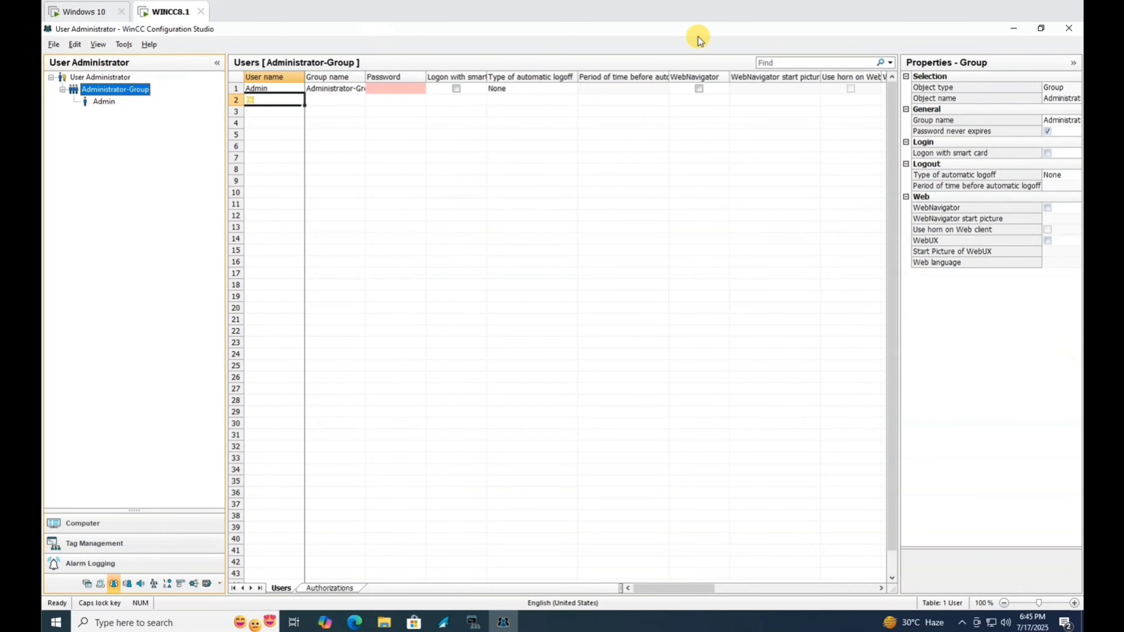
click(1068, 27)
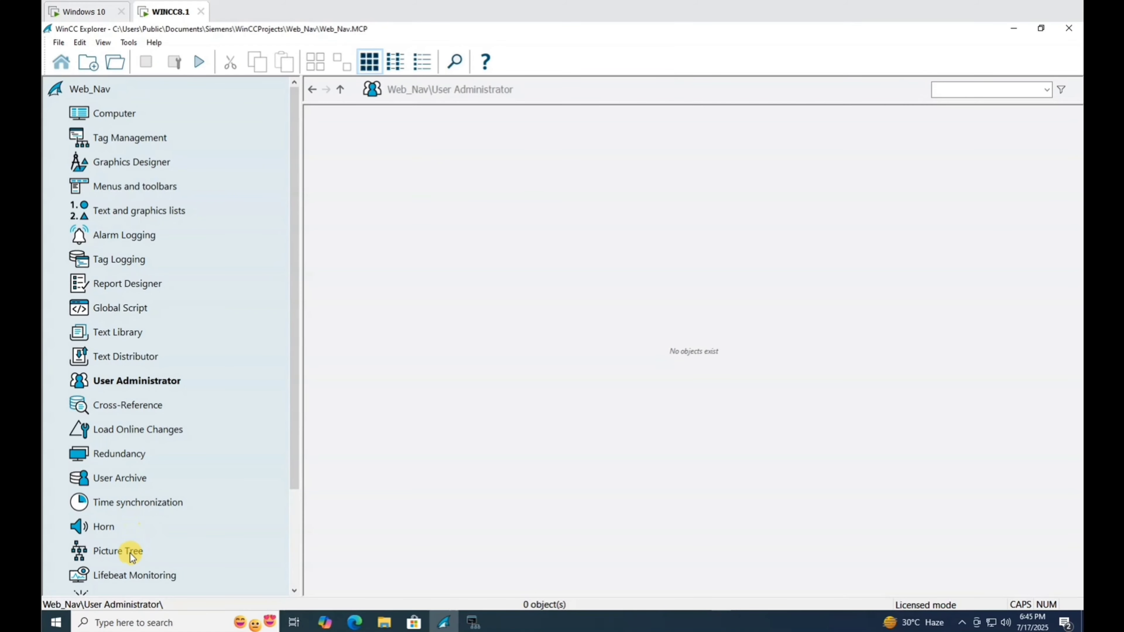
Start the Web View Publisher wizard for Web Navigator, keeping the default project and publishing folders.
scroll(132, 553, down, 2)
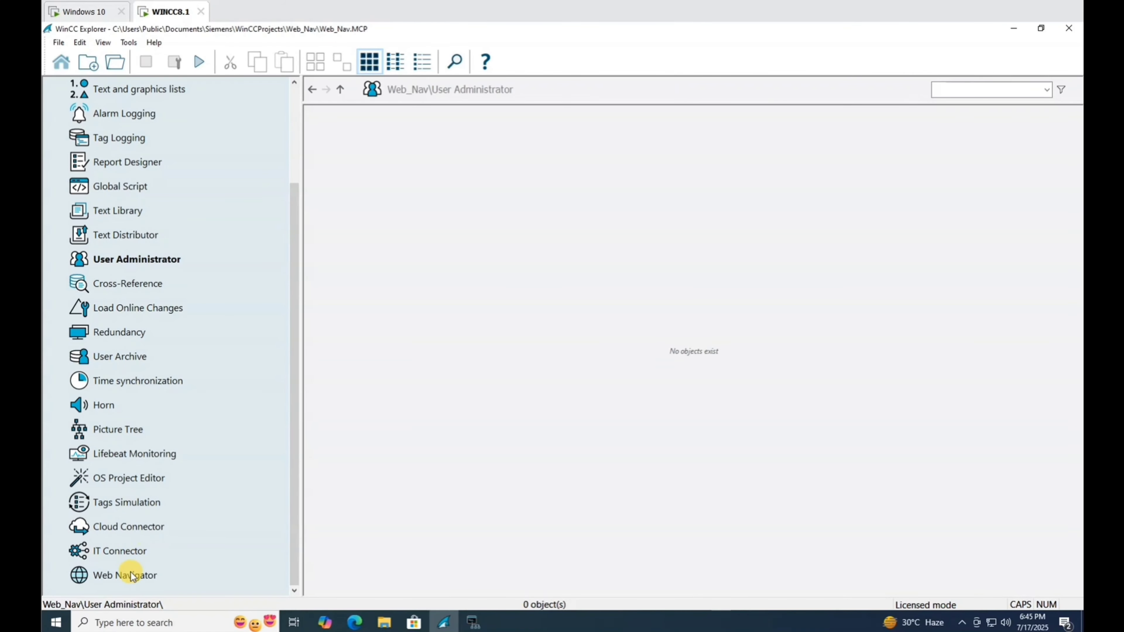
click(132, 575)
right_click(131, 574)
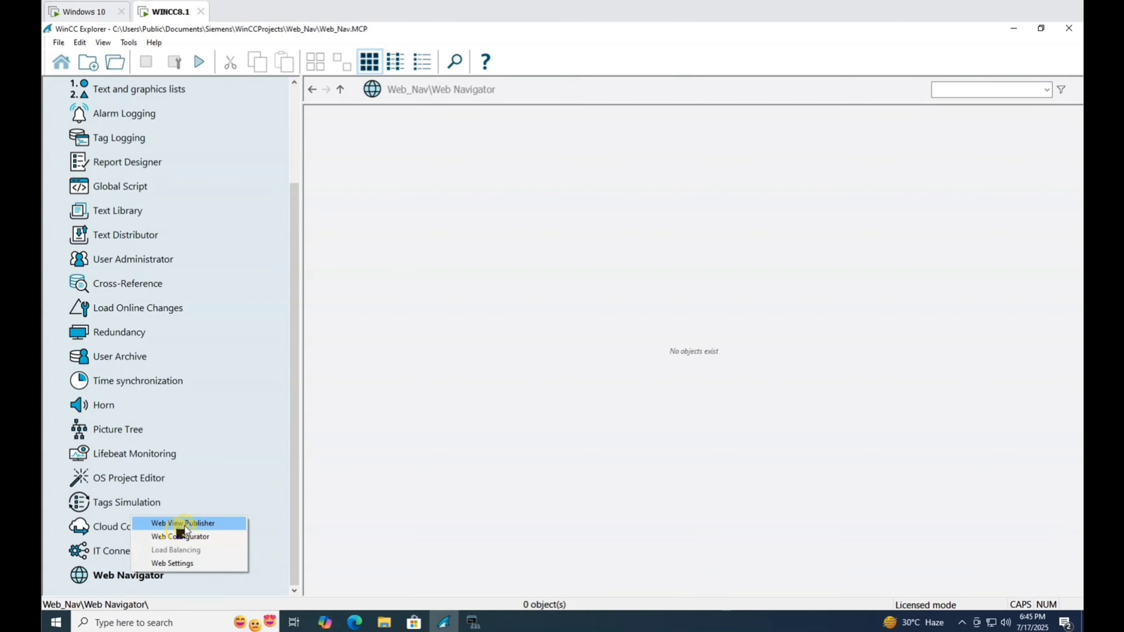
click(193, 523)
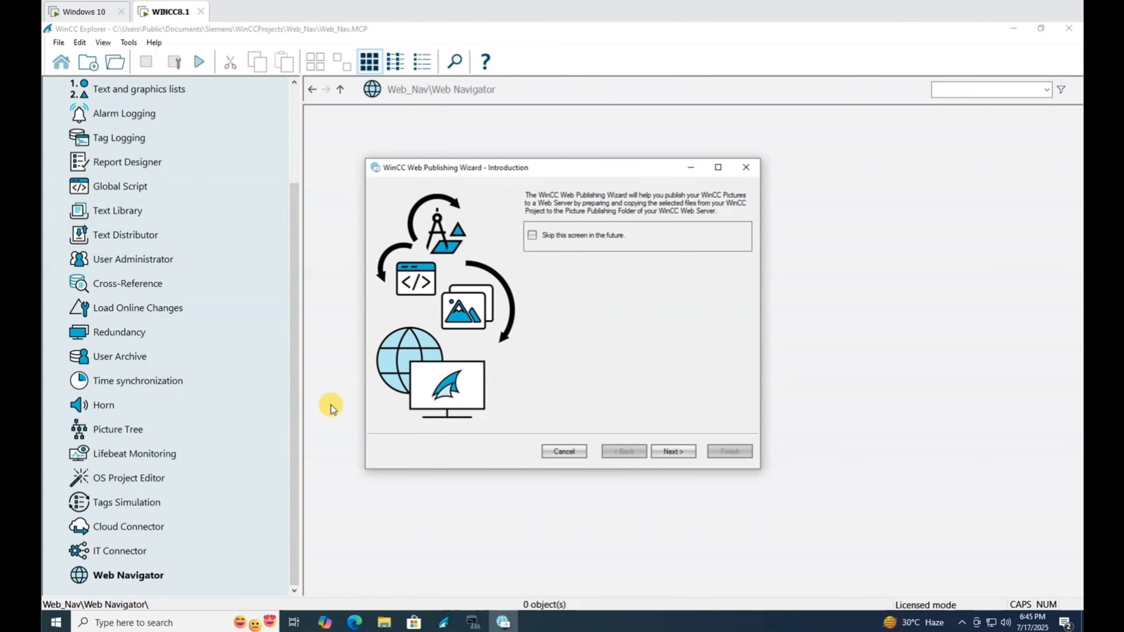
click(667, 453)
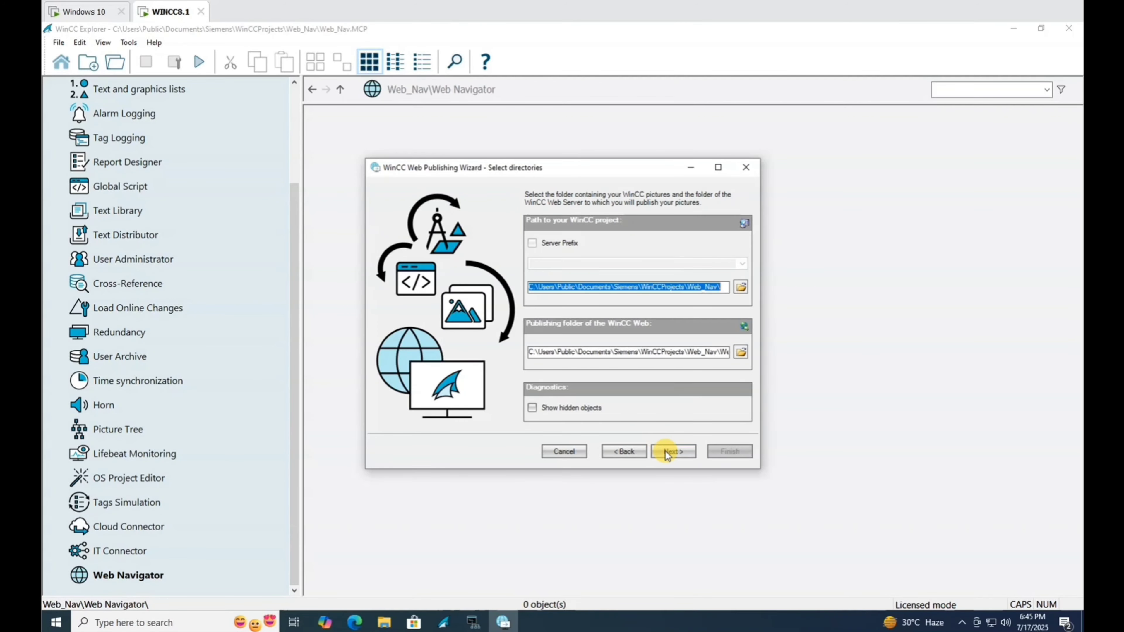
click(667, 452)
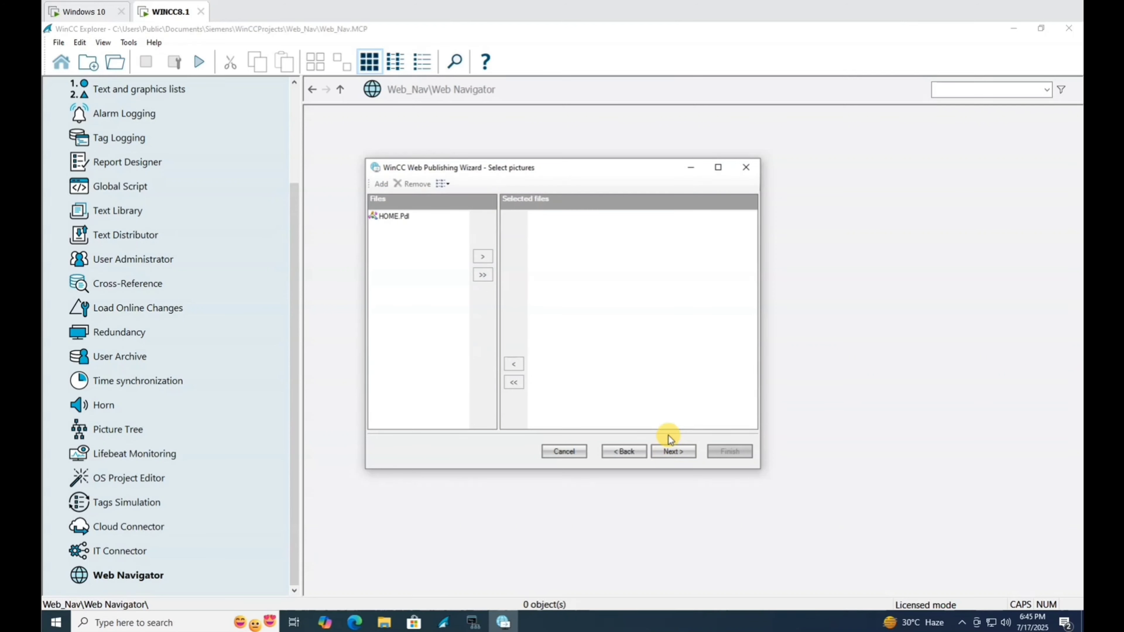
Publish HOME.Pdl to the web, finish the wizard, and select Time synchronization.
click(395, 215)
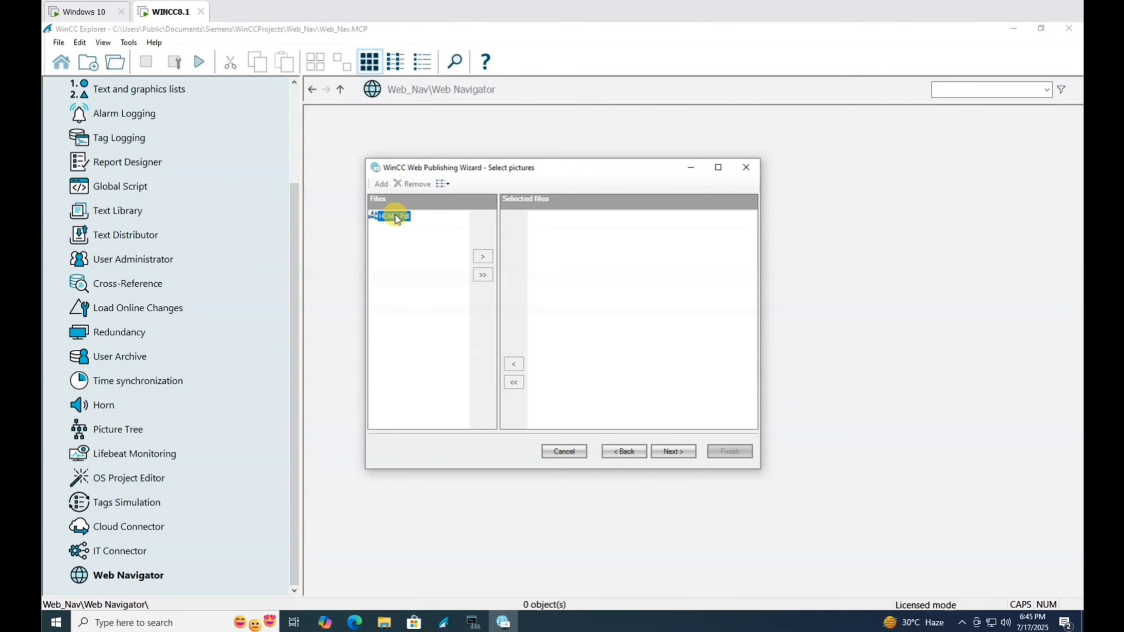
click(482, 257)
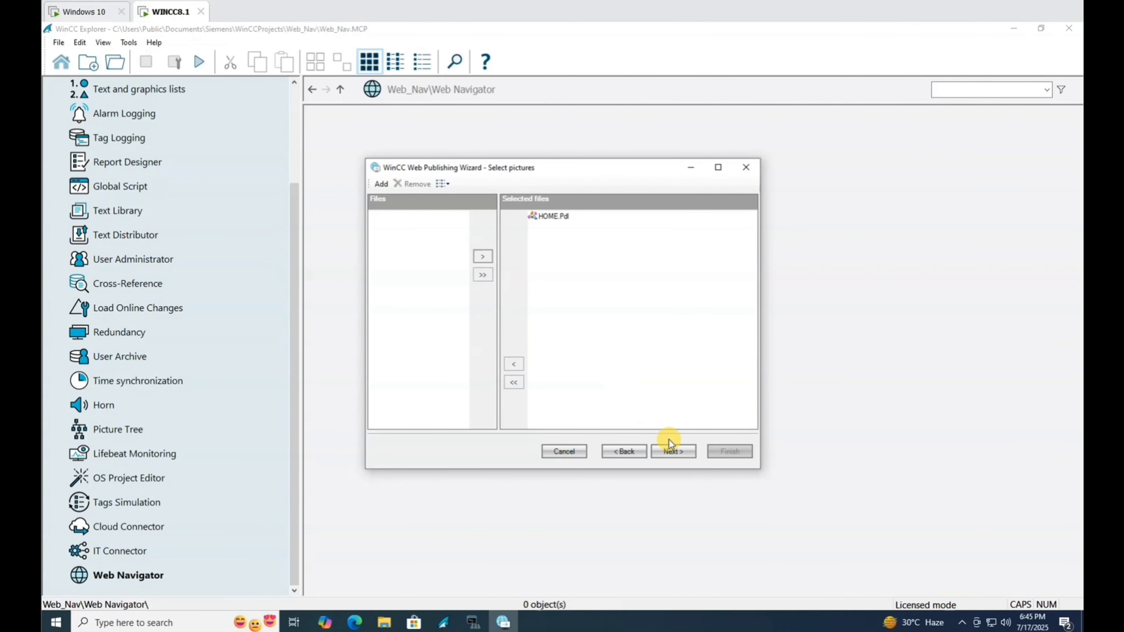
click(677, 450)
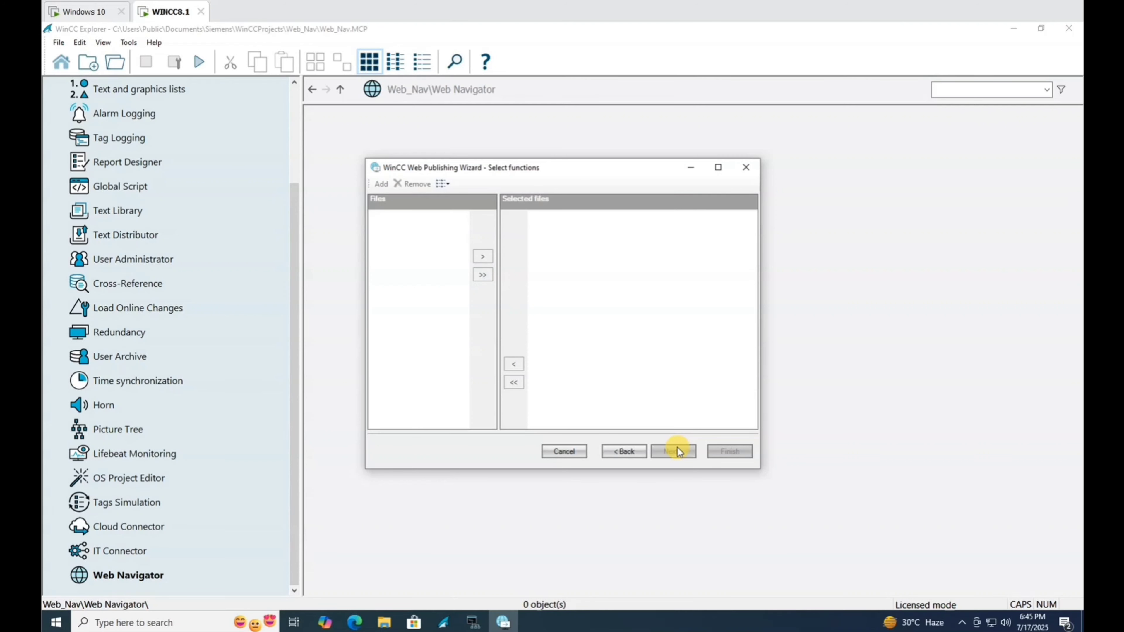
click(679, 455)
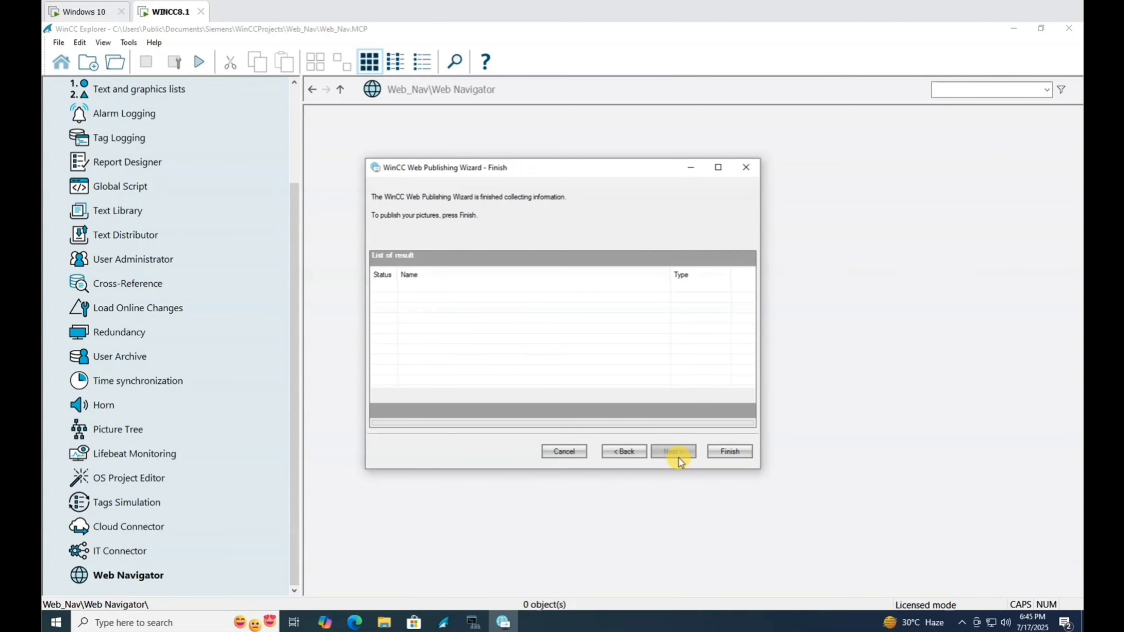
click(718, 455)
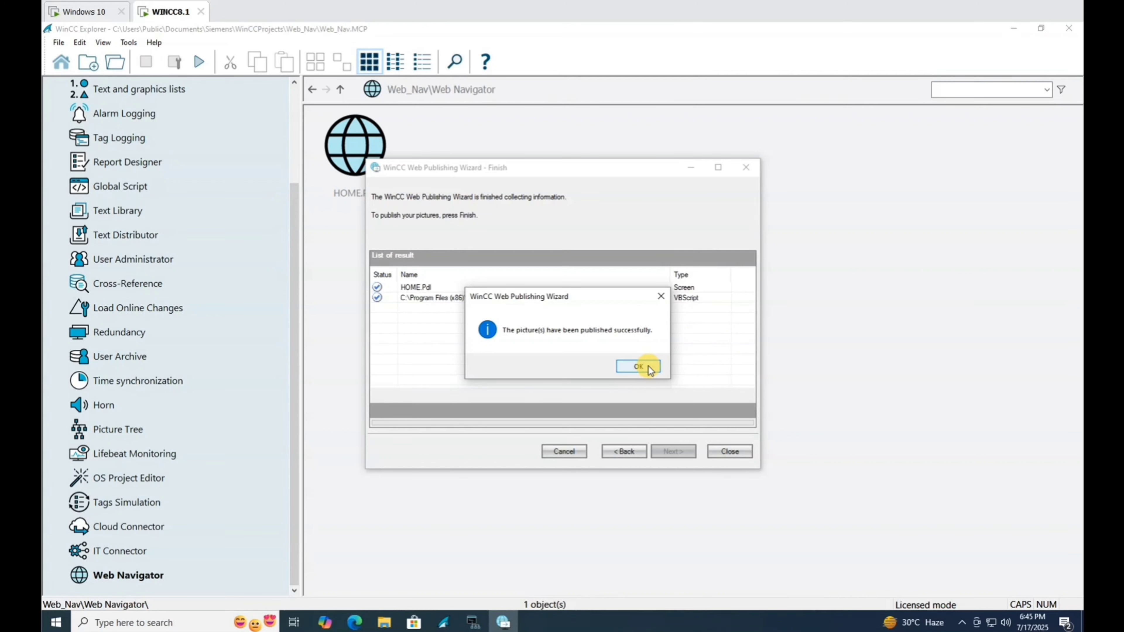
click(647, 366)
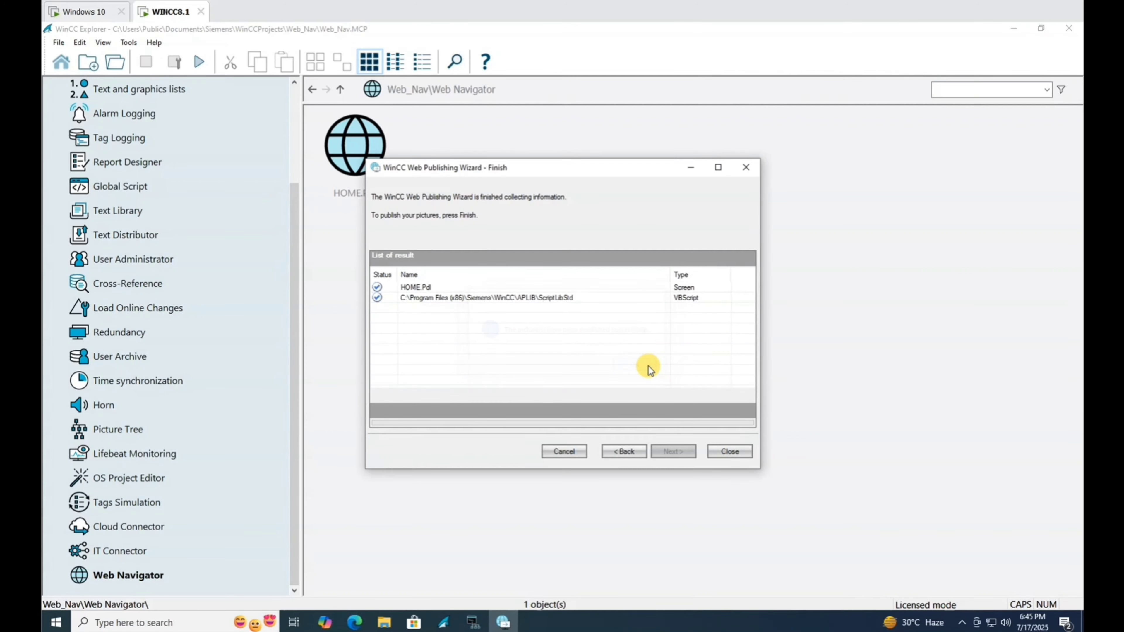
click(723, 452)
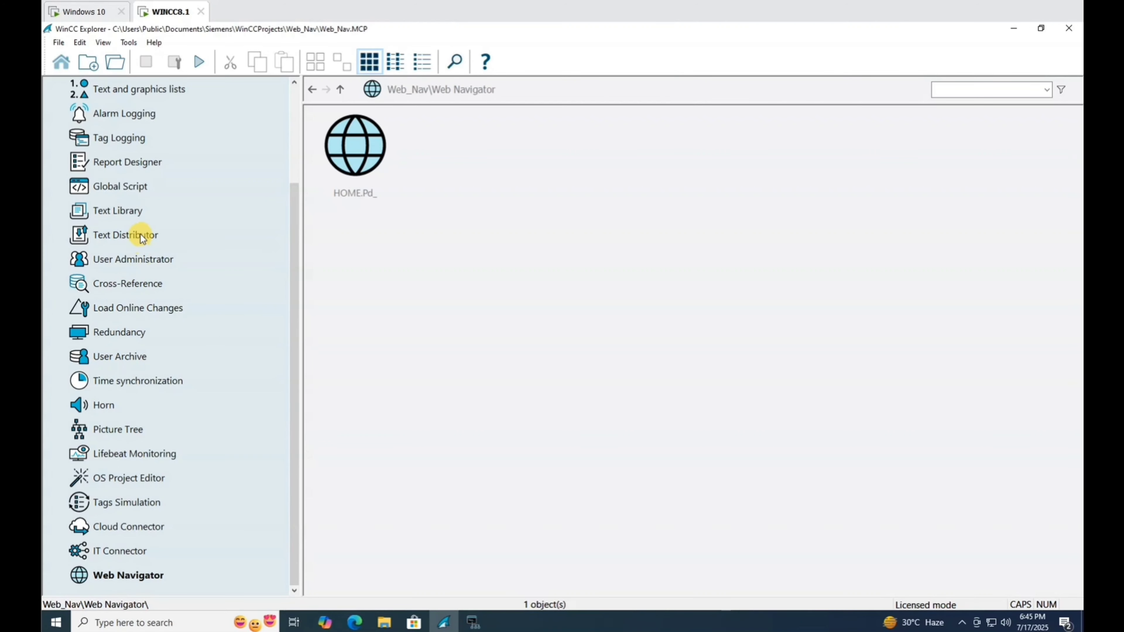
click(111, 381)
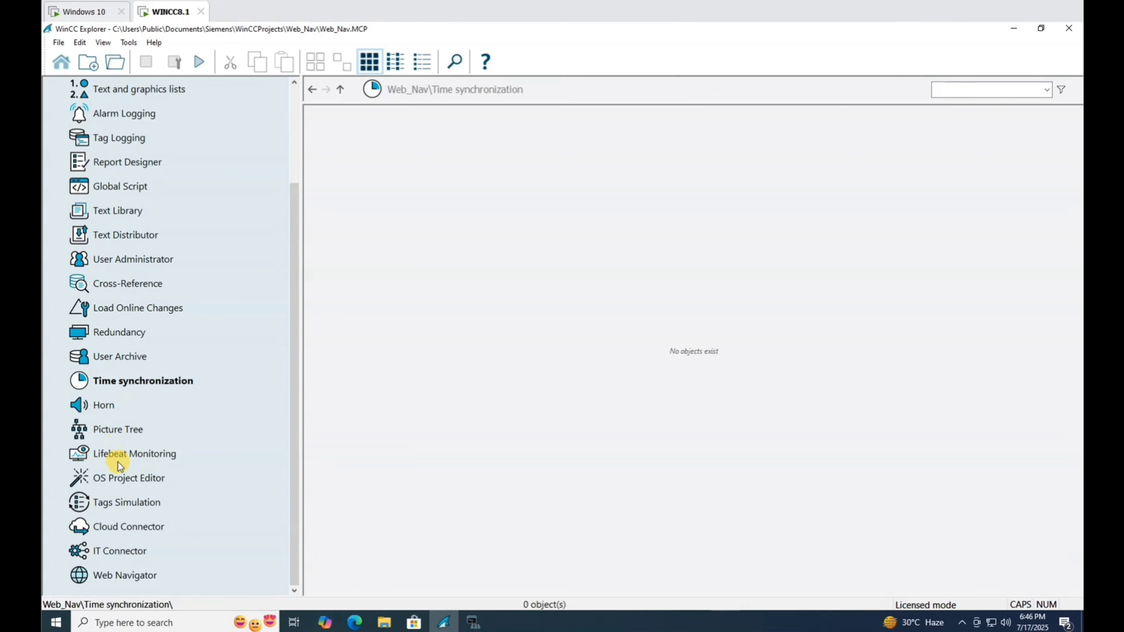
scroll(131, 395, up, 3)
In User Administrator, tick WebNavigator for Administrator-Group and choose HOME.Pd_ as its start picture.
click(137, 381)
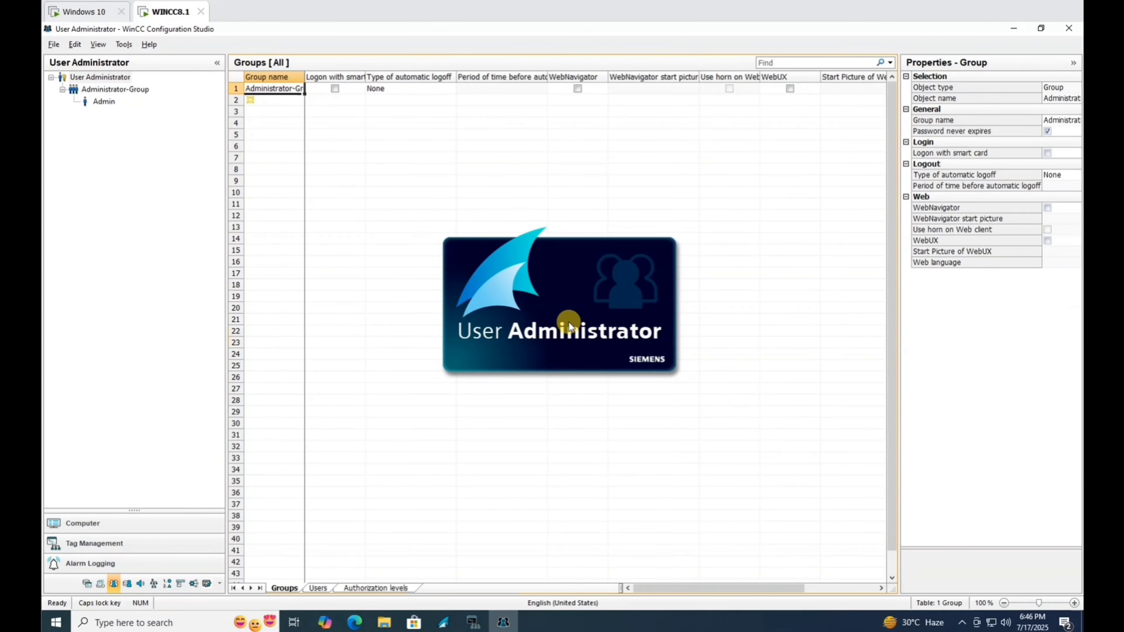
click(118, 88)
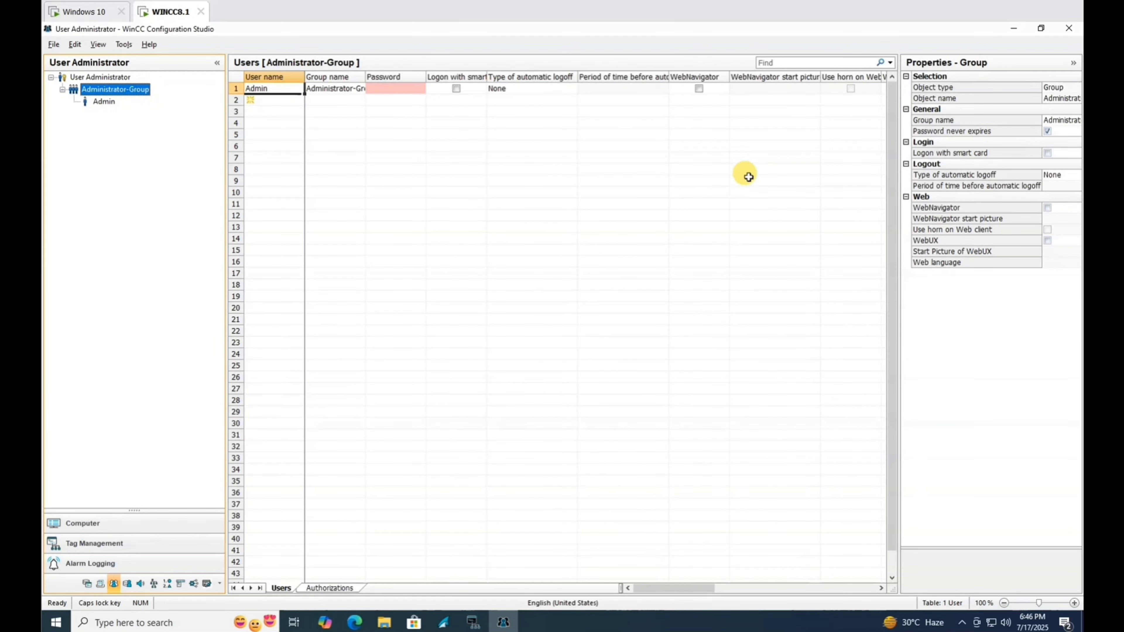
click(1048, 208)
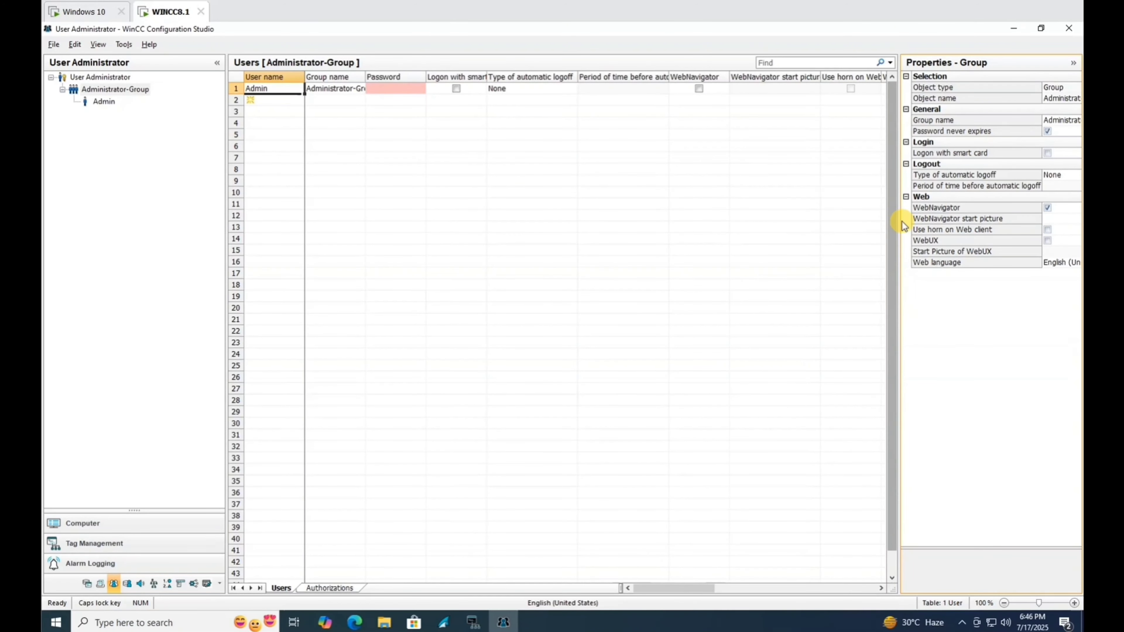
drag(894, 221, 703, 246)
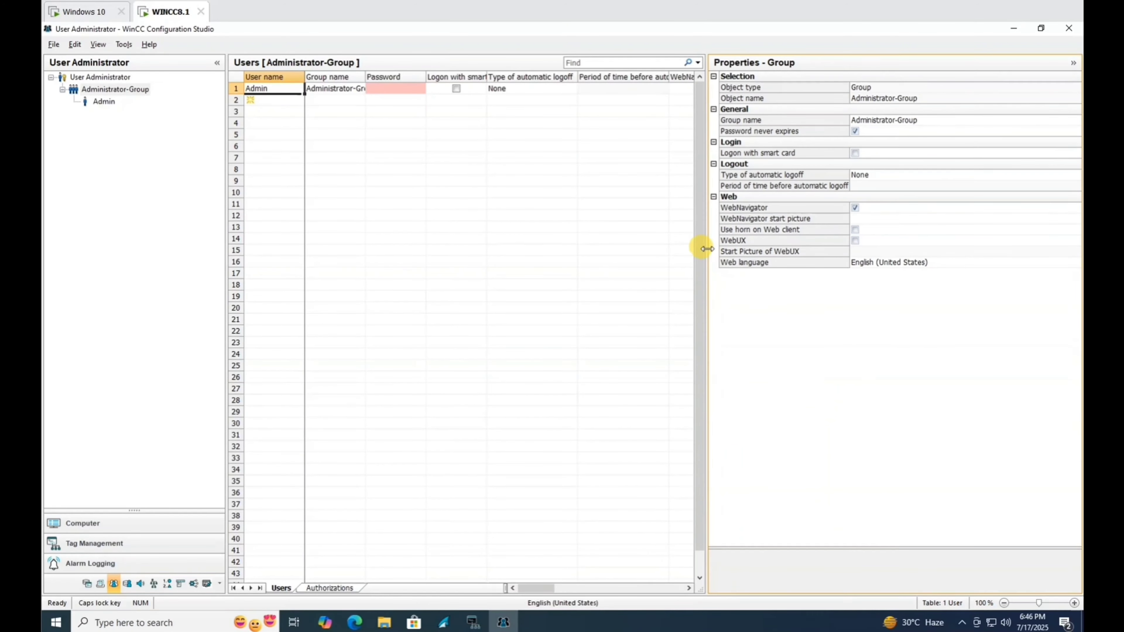
click(896, 220)
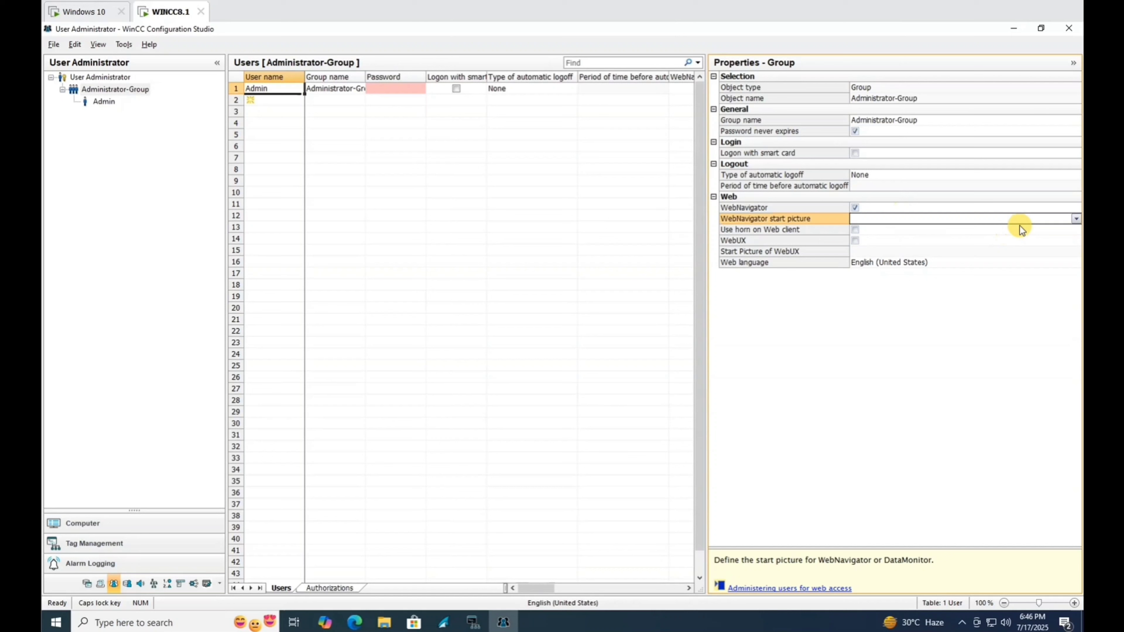
click(1074, 221)
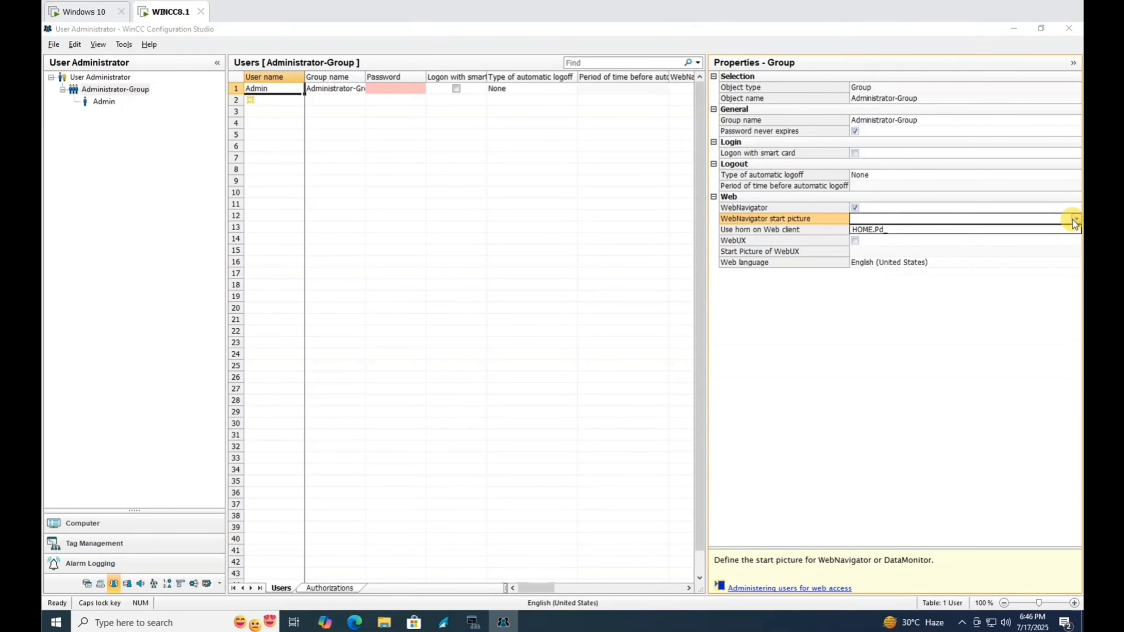
click(950, 228)
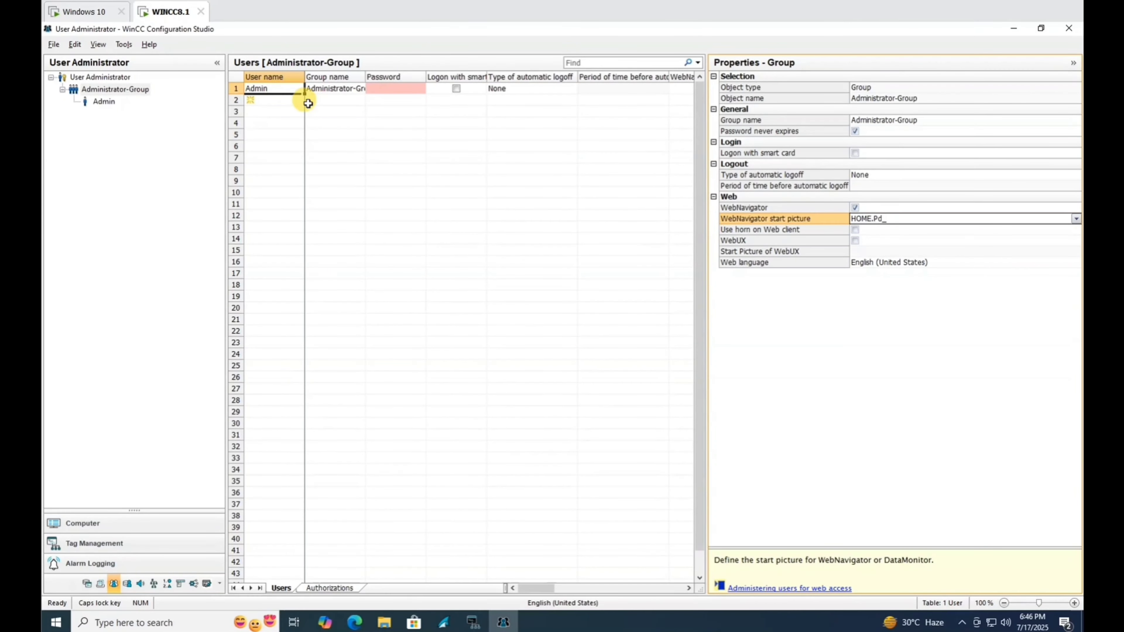
click(102, 105)
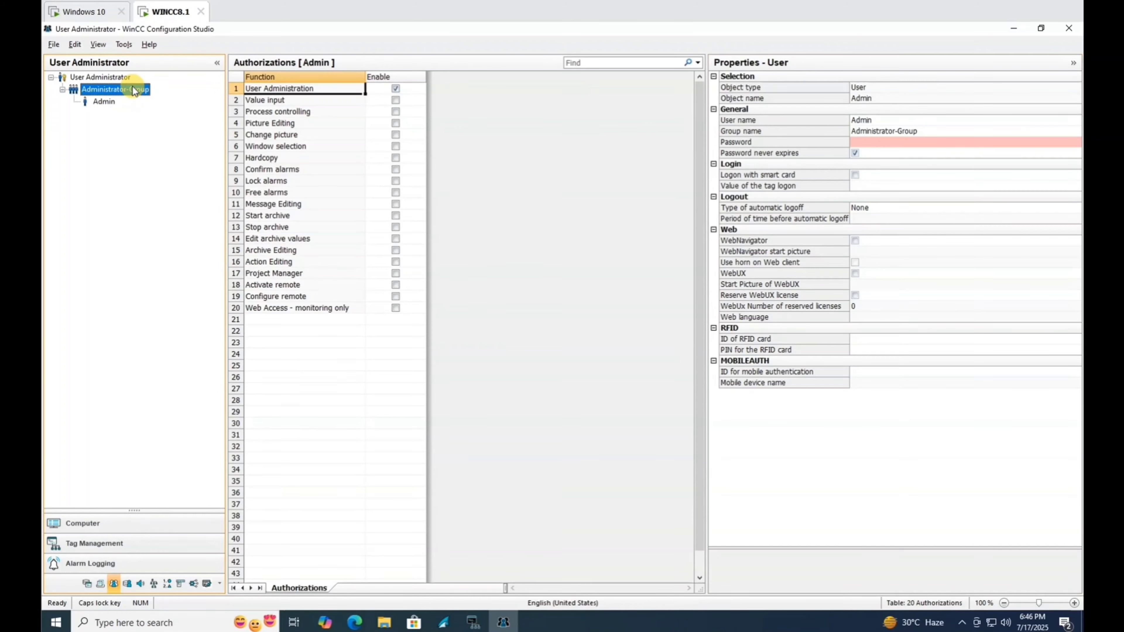
Add users USER01 and USER02 to Administrator-Group alongside Admin.
click(269, 99)
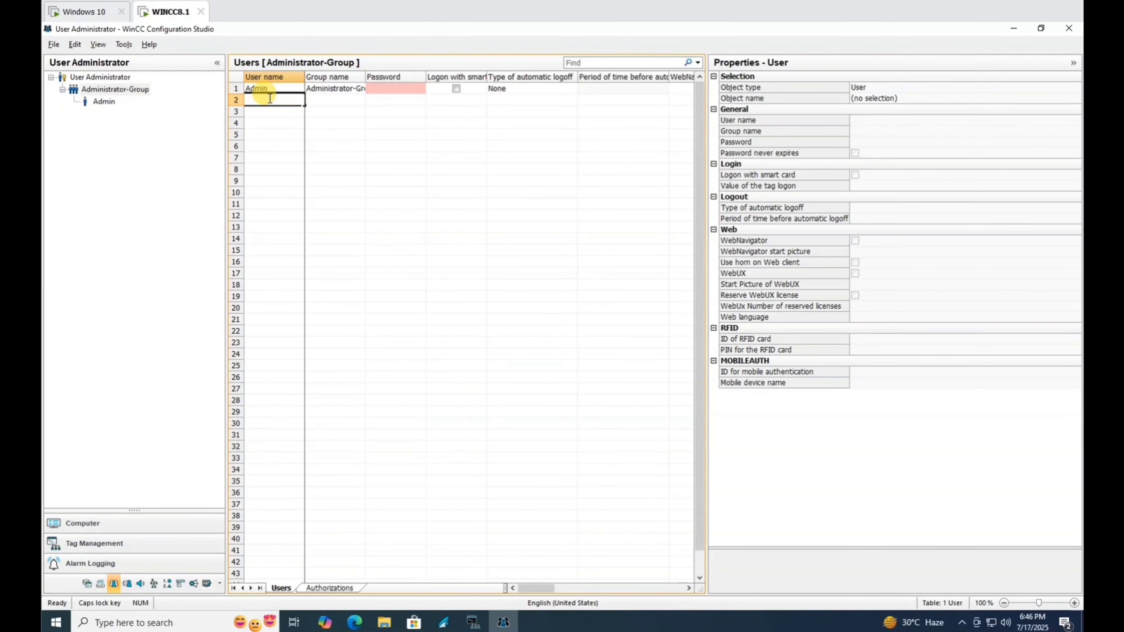
text(USER0)
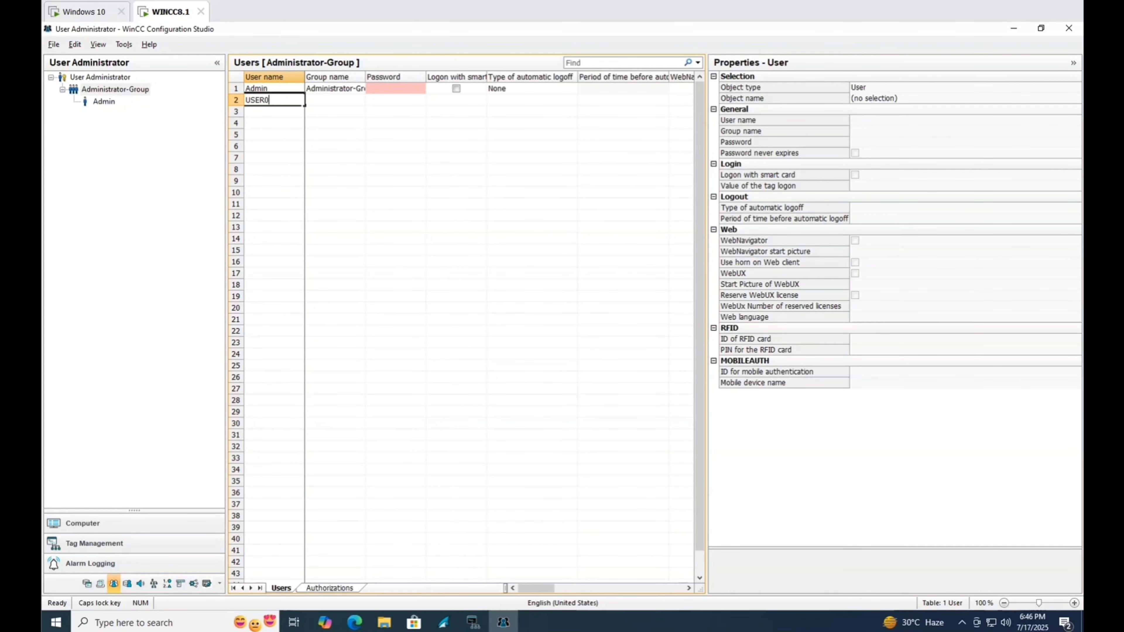
text(1)
key(Return)
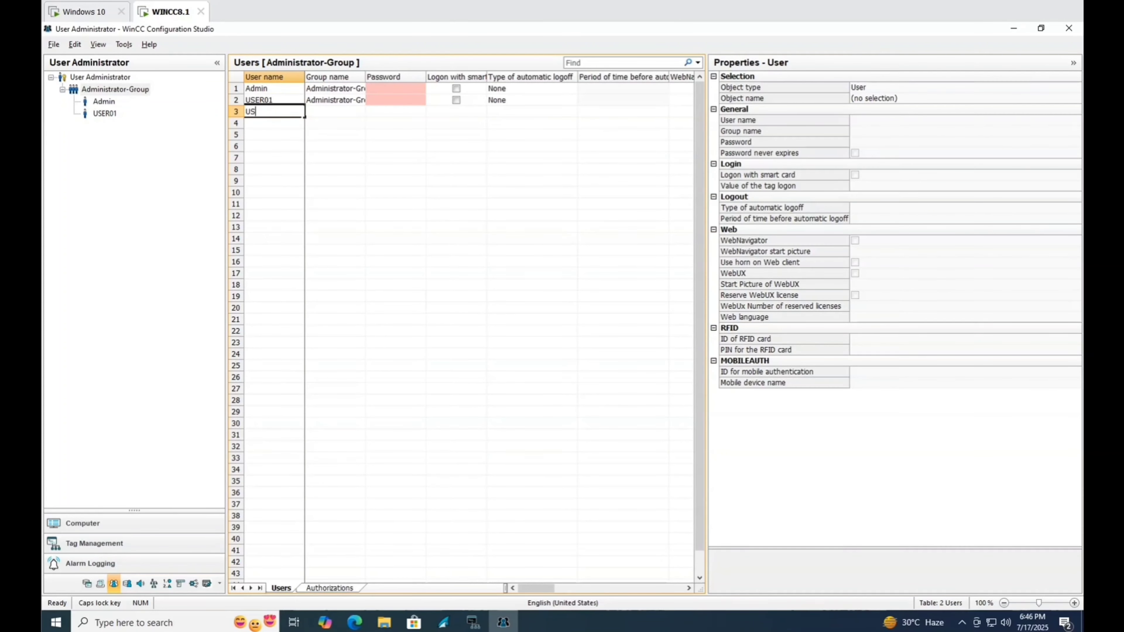
click(313, 110)
click(398, 88)
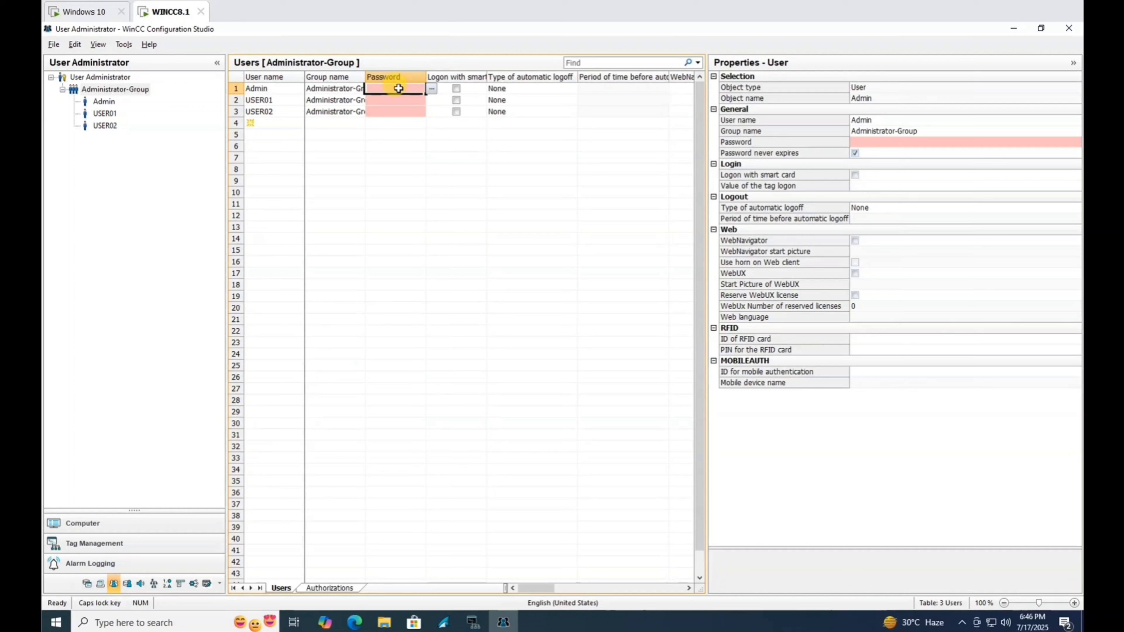
Set and confirm a new password for the Admin user.
click(432, 89)
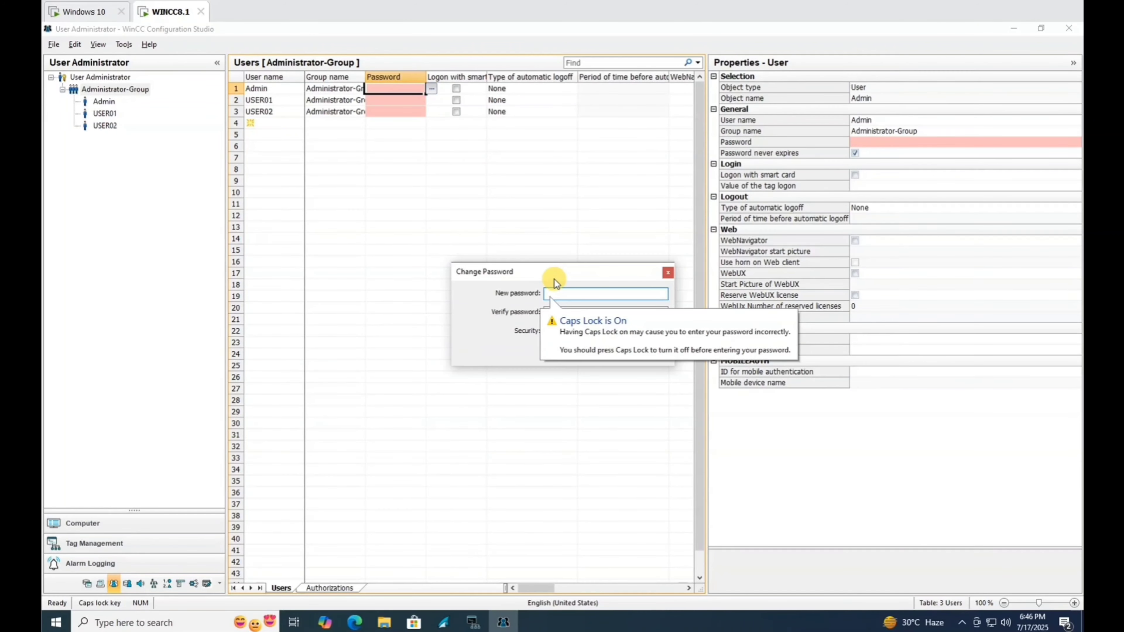
text(1234)
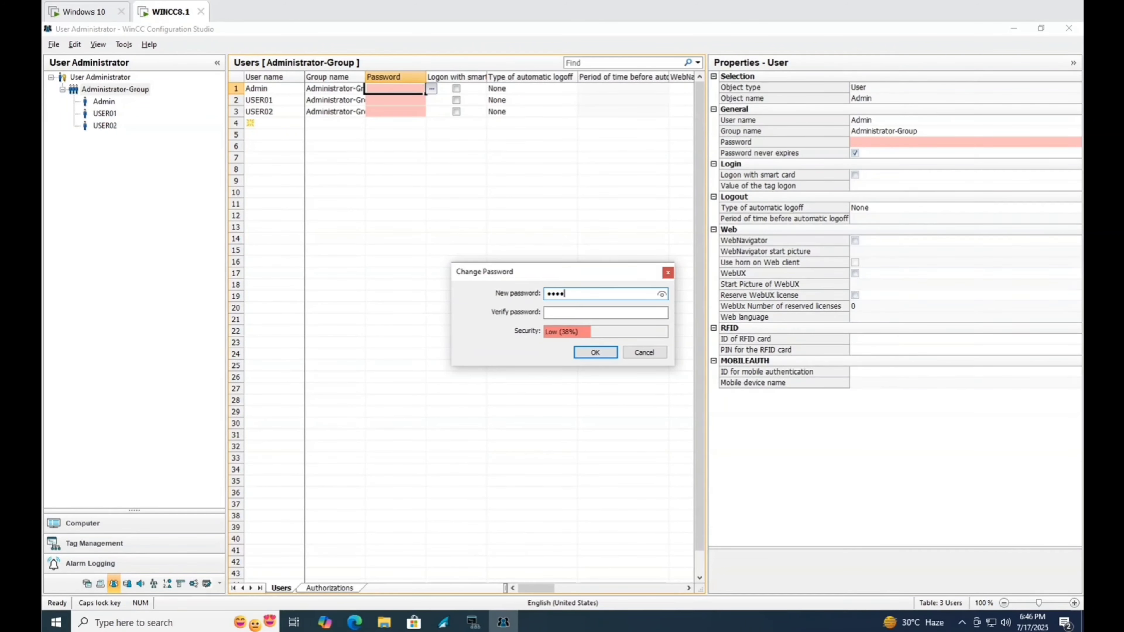
text(56789)
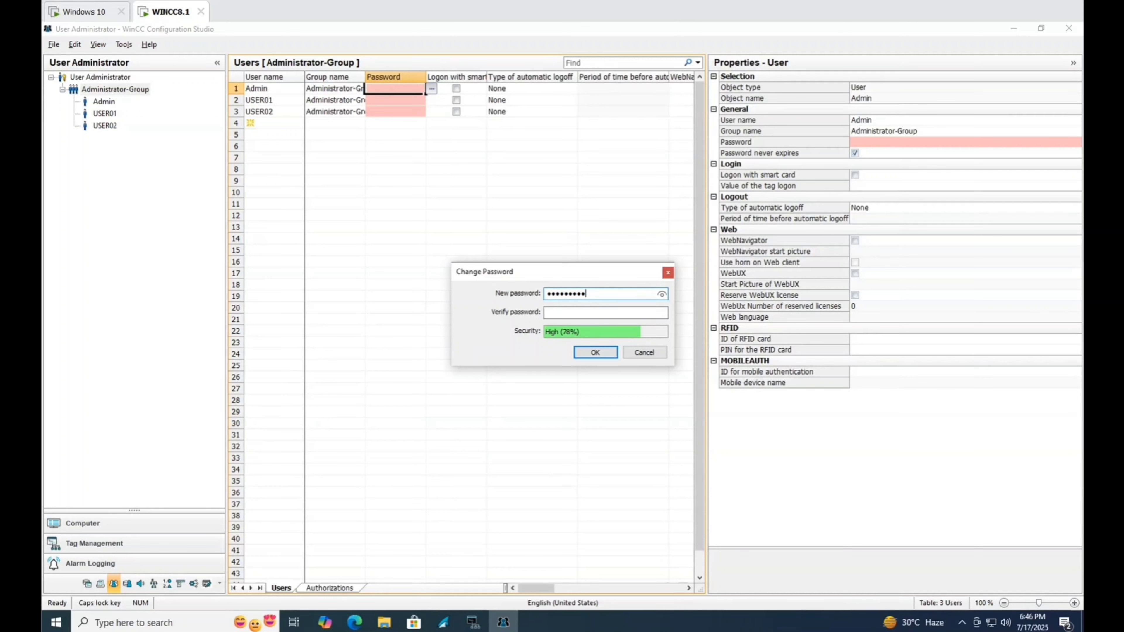
text(0)
click(599, 313)
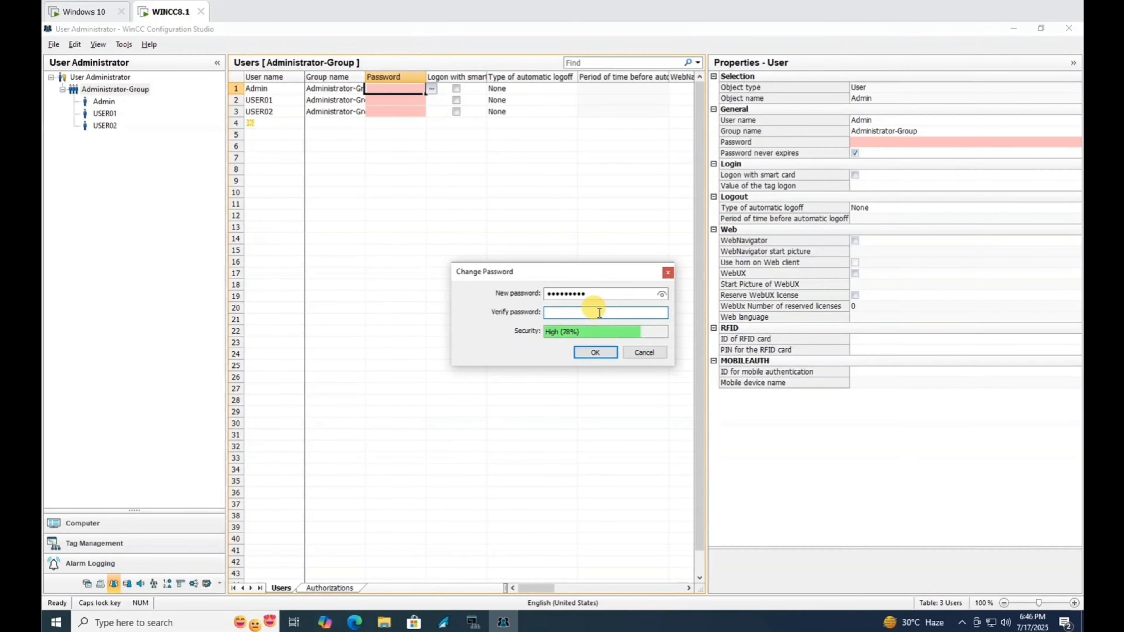
text(1234567890)
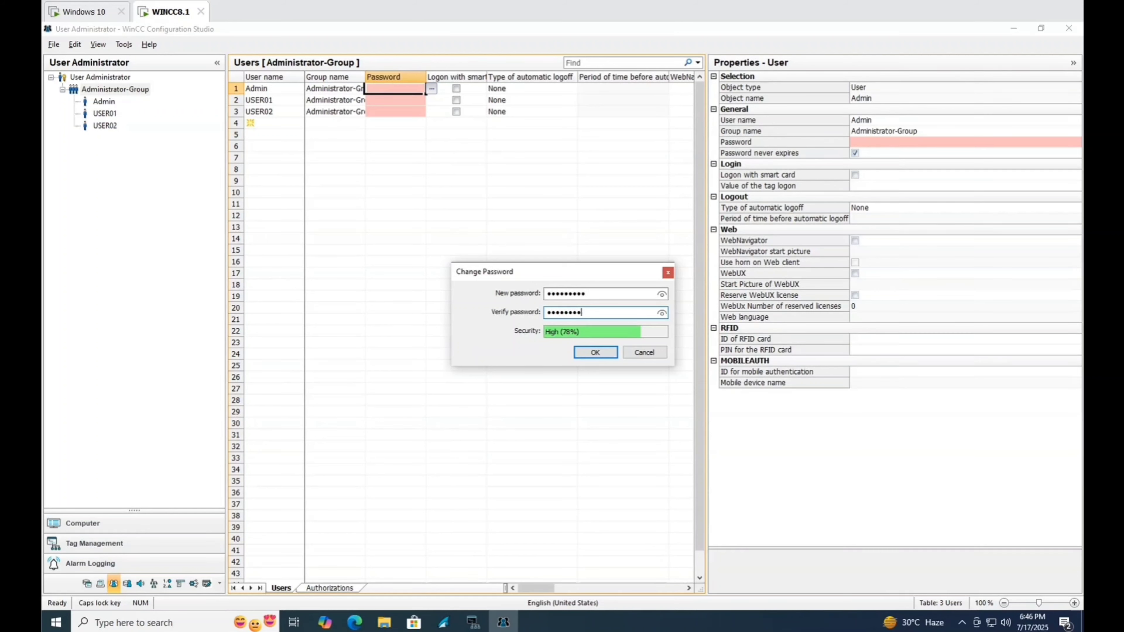
click(602, 355)
Set and confirm a new password for USER01.
click(388, 101)
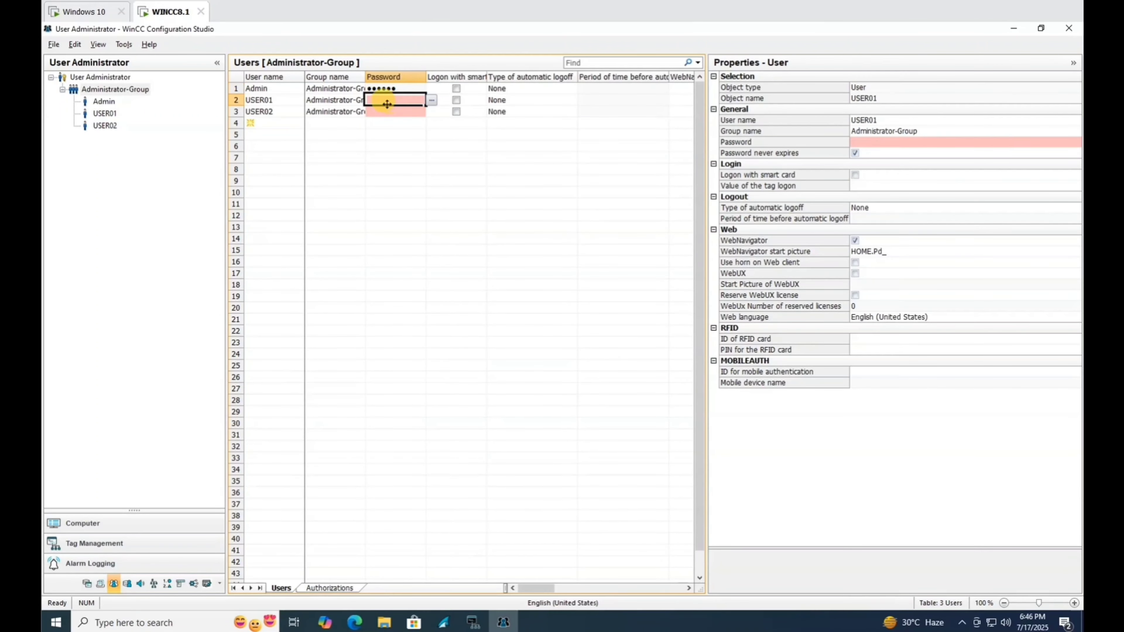
click(430, 101)
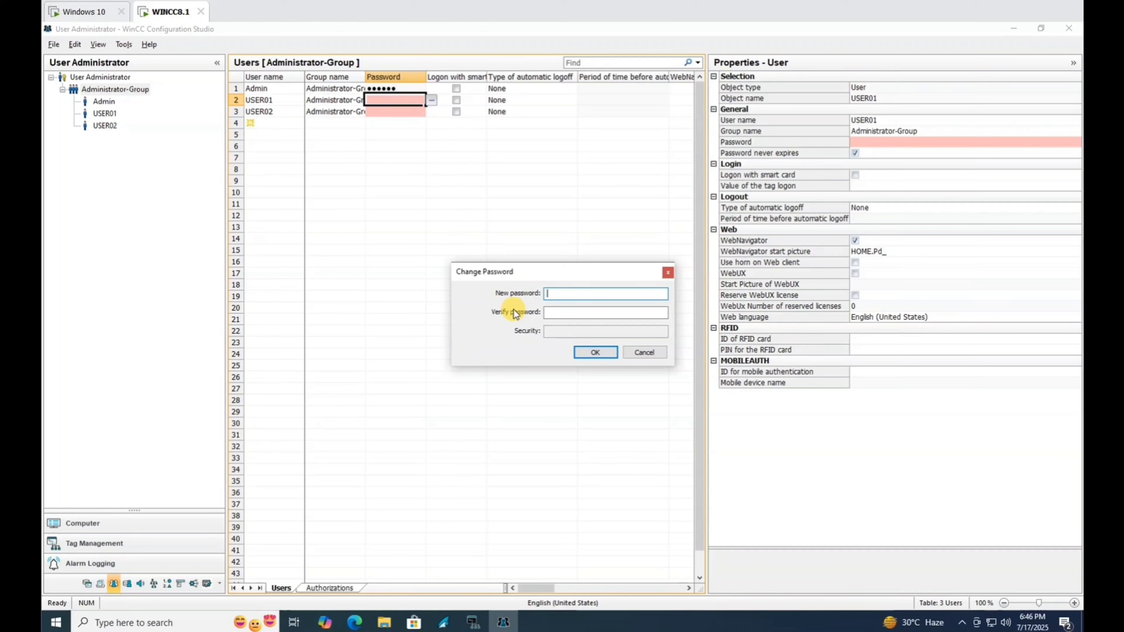
text(1)
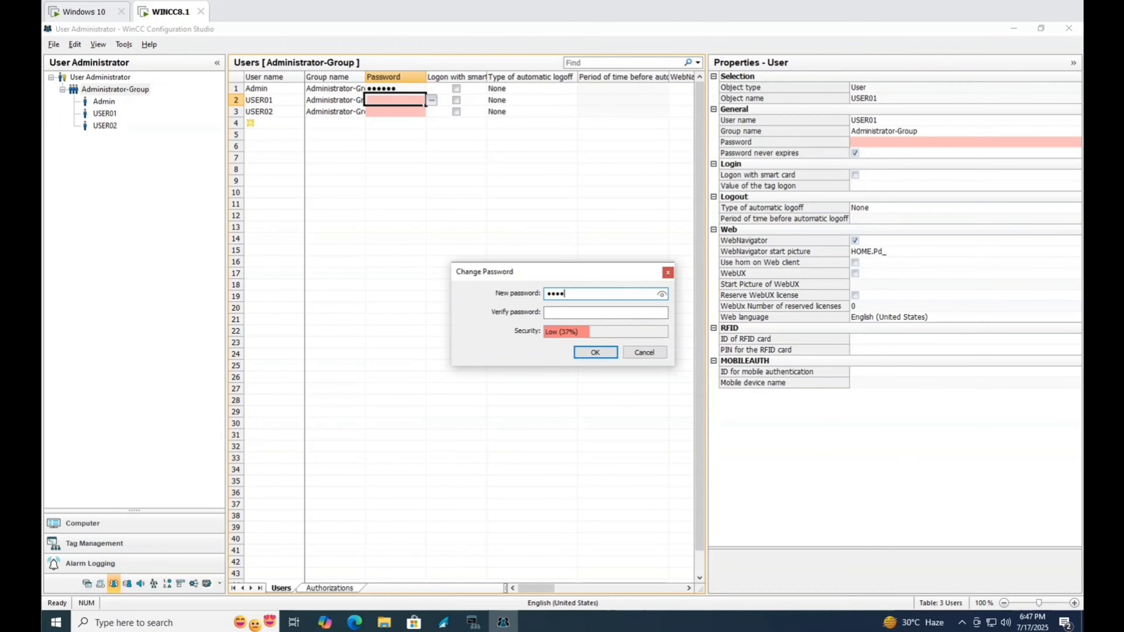
text(23456789)
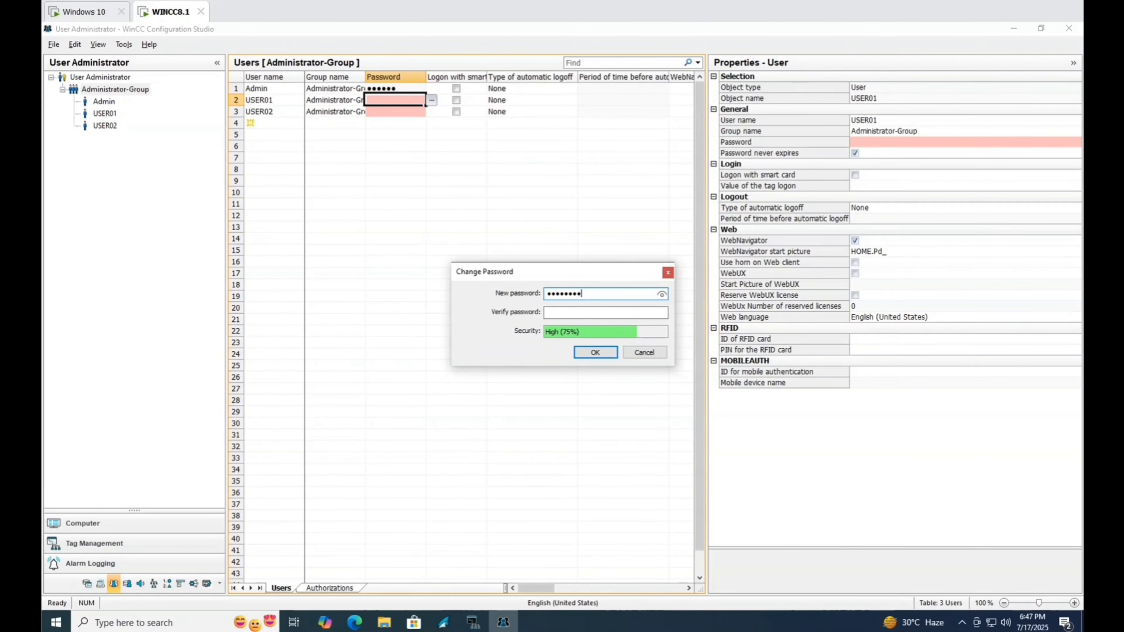
click(560, 310)
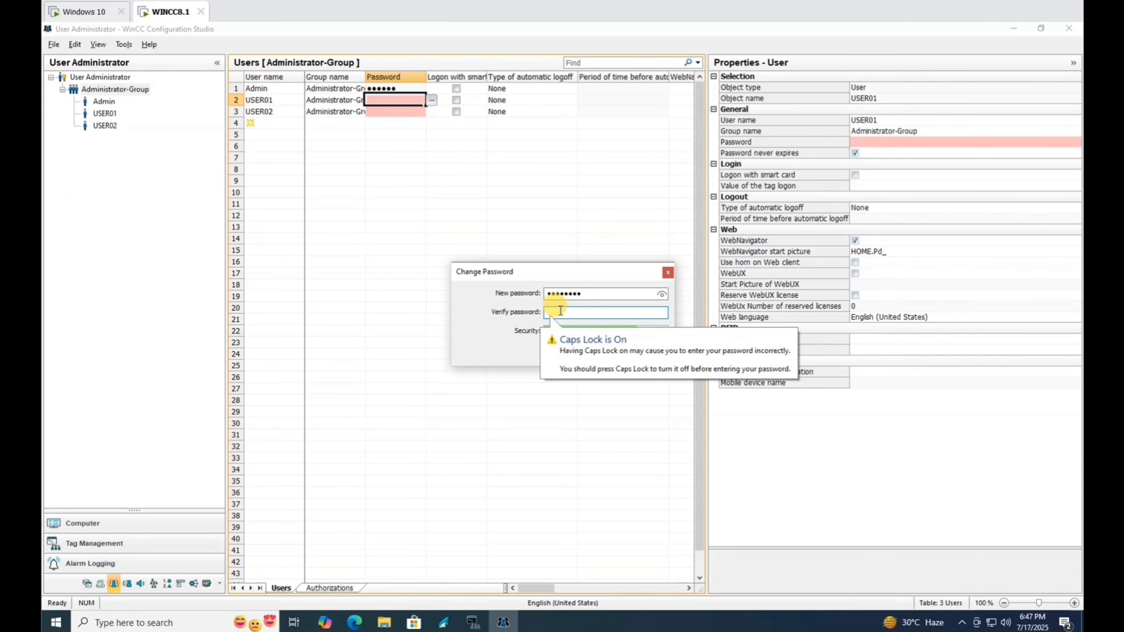
text(12345)
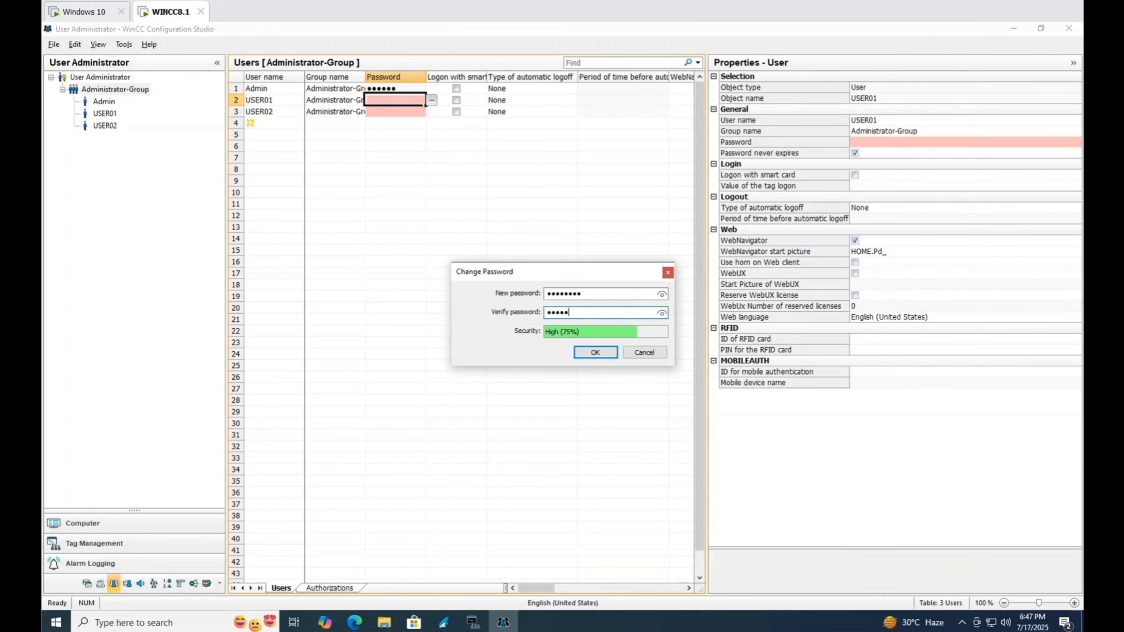
click(595, 352)
Set and confirm a new password for USER02 in the Administrator-Group.
click(414, 113)
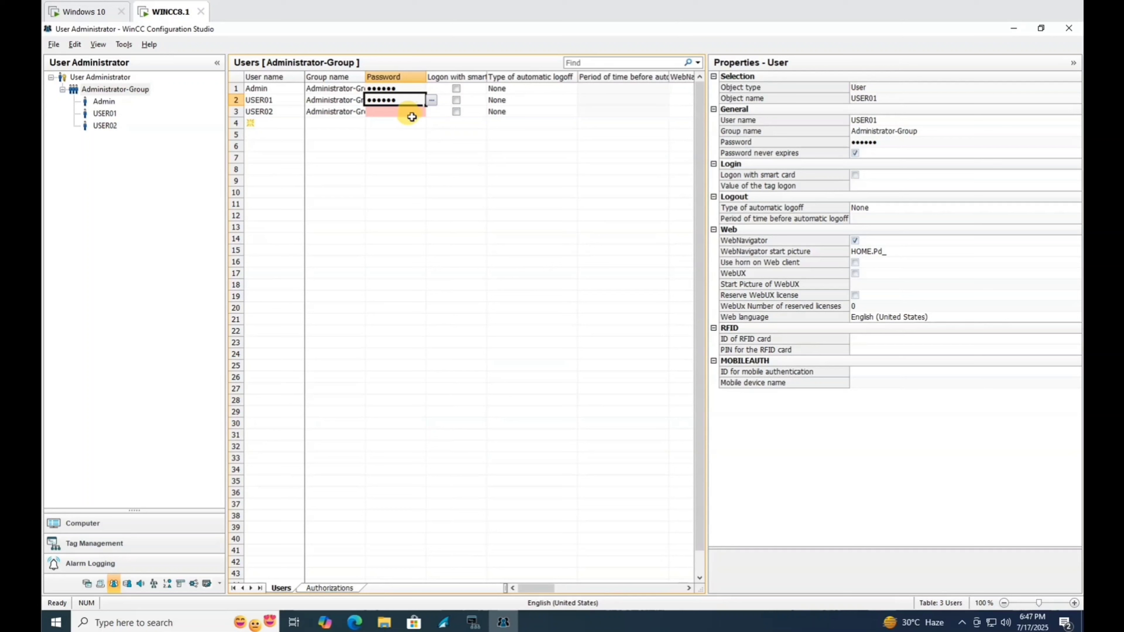
click(432, 117)
click(413, 114)
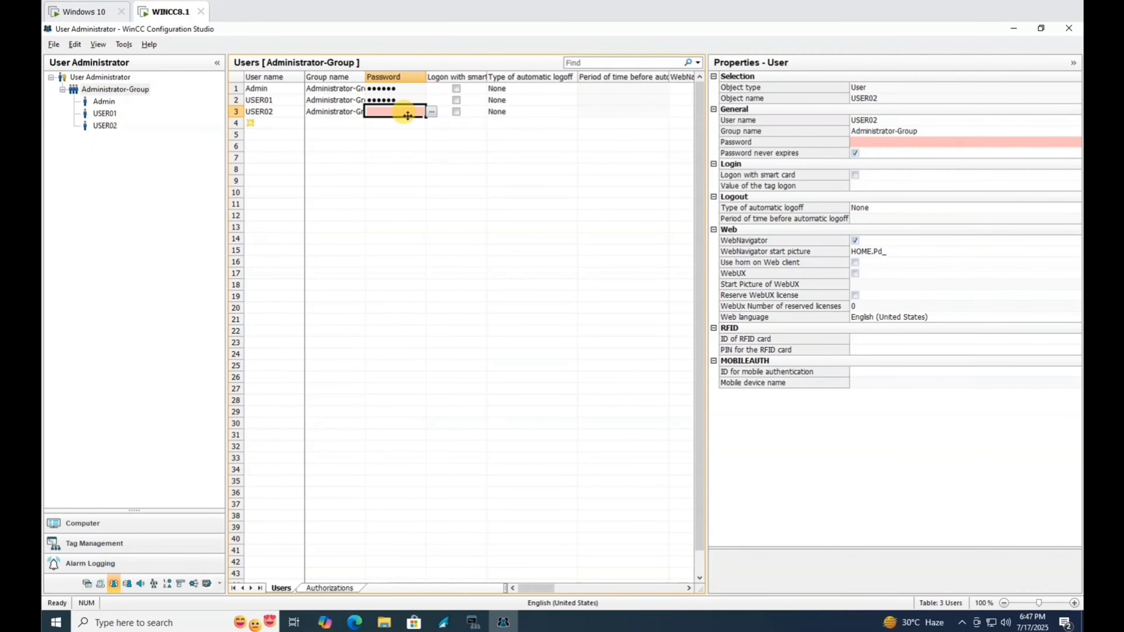
click(432, 114)
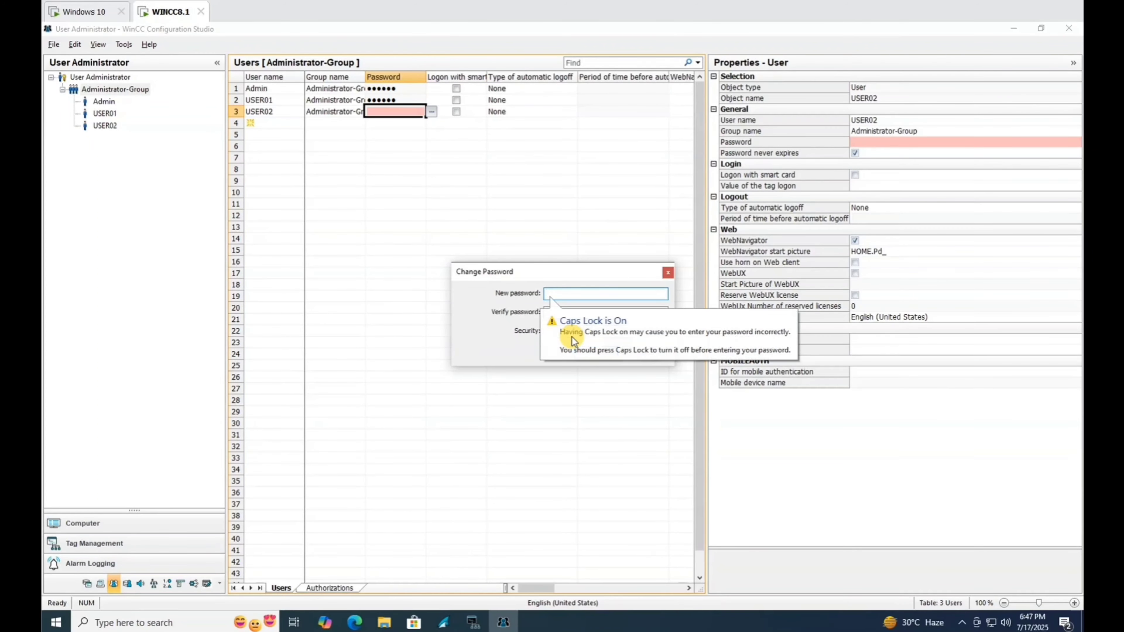
text(••••)
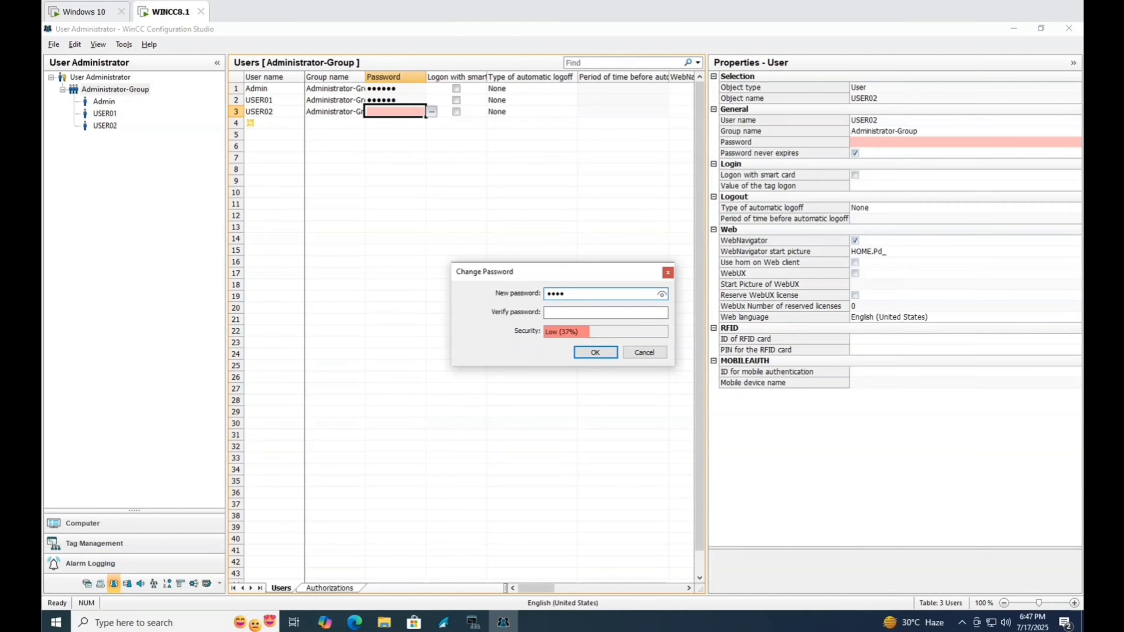
text(•••••)
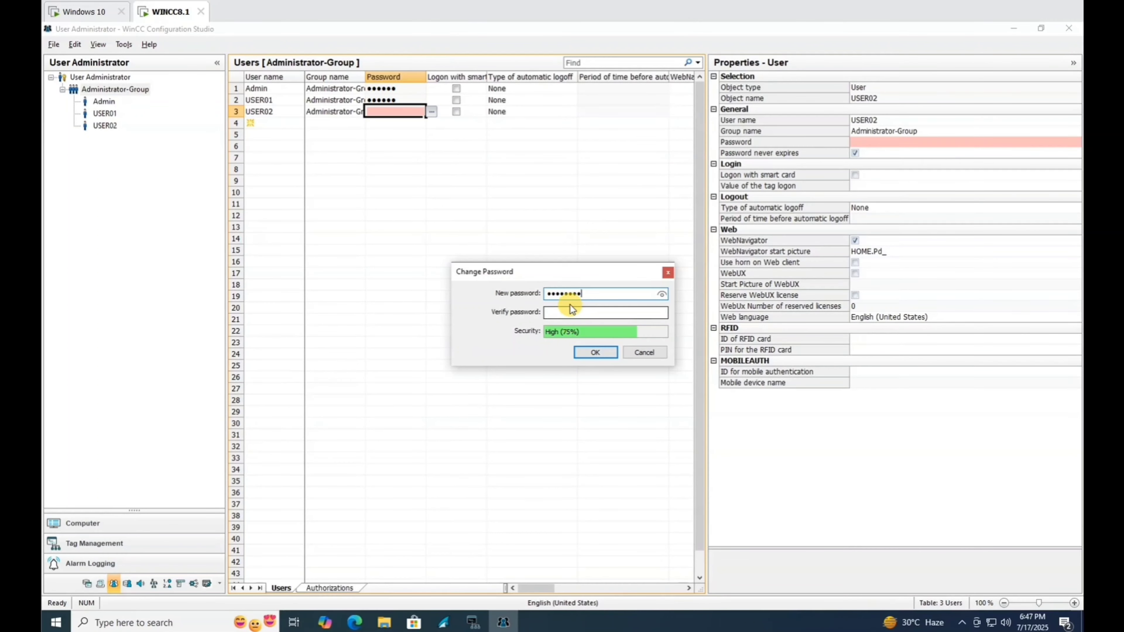
click(570, 310)
text(•)
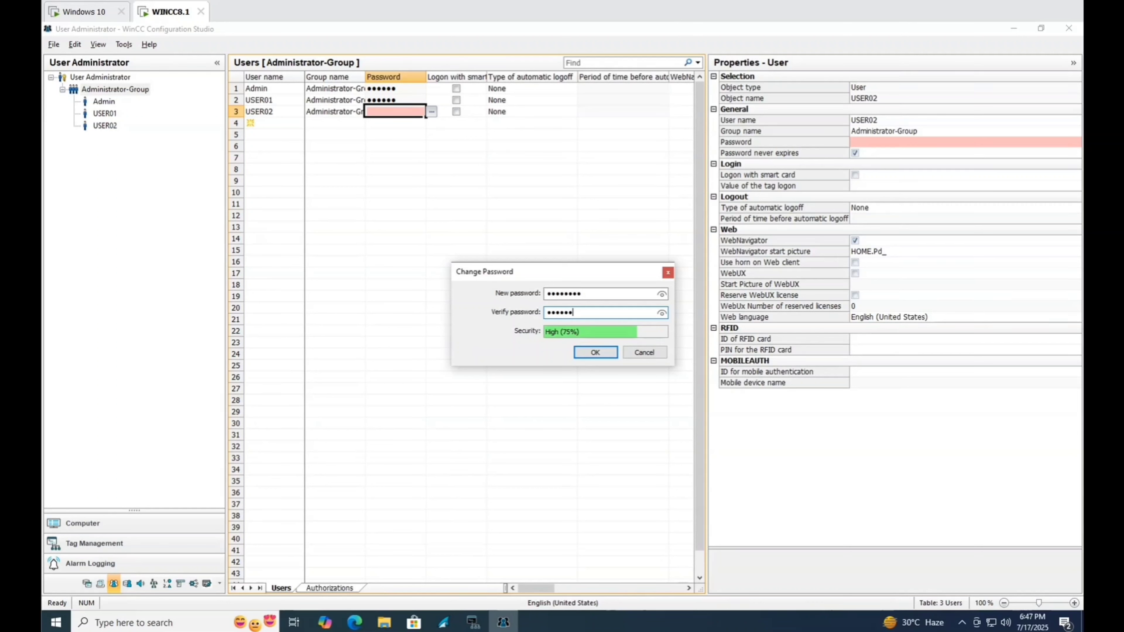
click(607, 354)
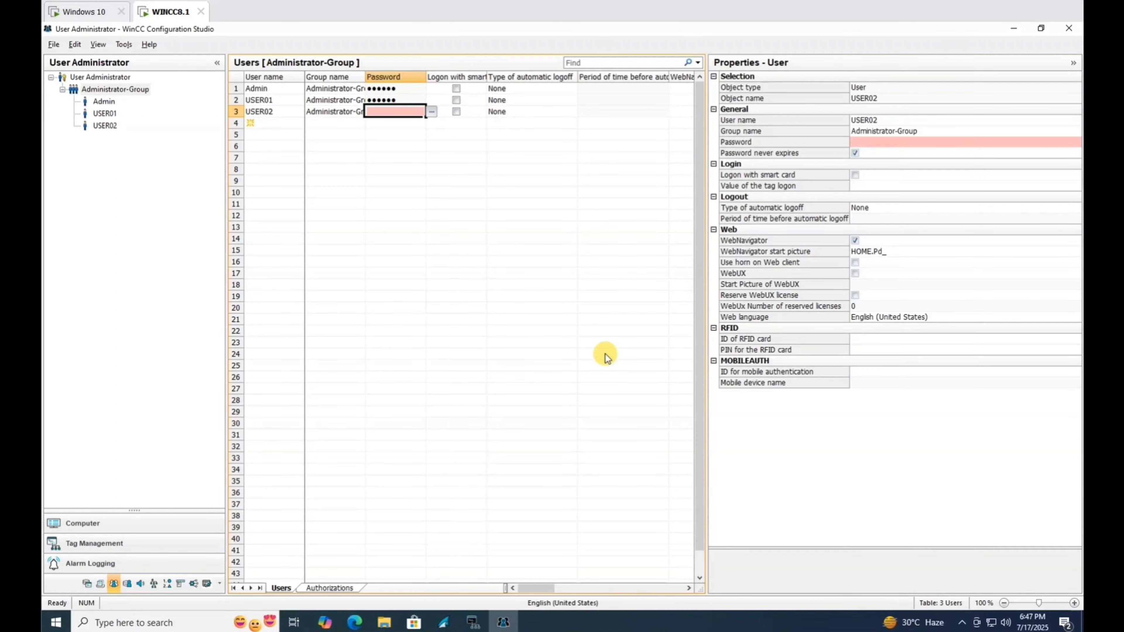
click(326, 90)
Enable WebNavigator for Admin with HOME.Pd_ as its start picture.
click(270, 89)
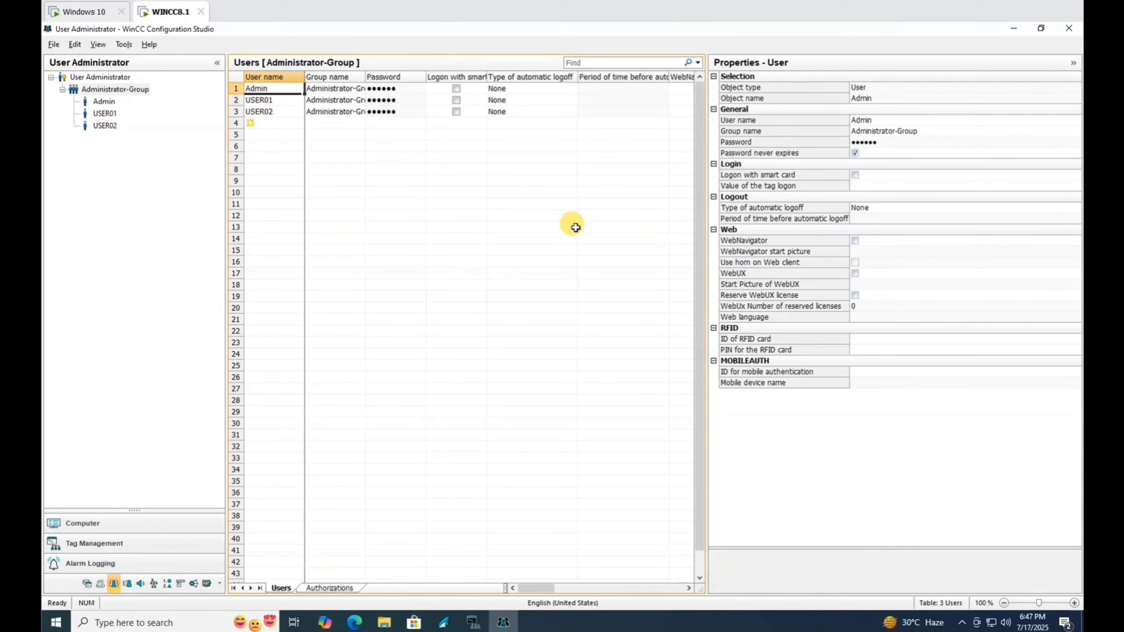
click(857, 242)
click(864, 250)
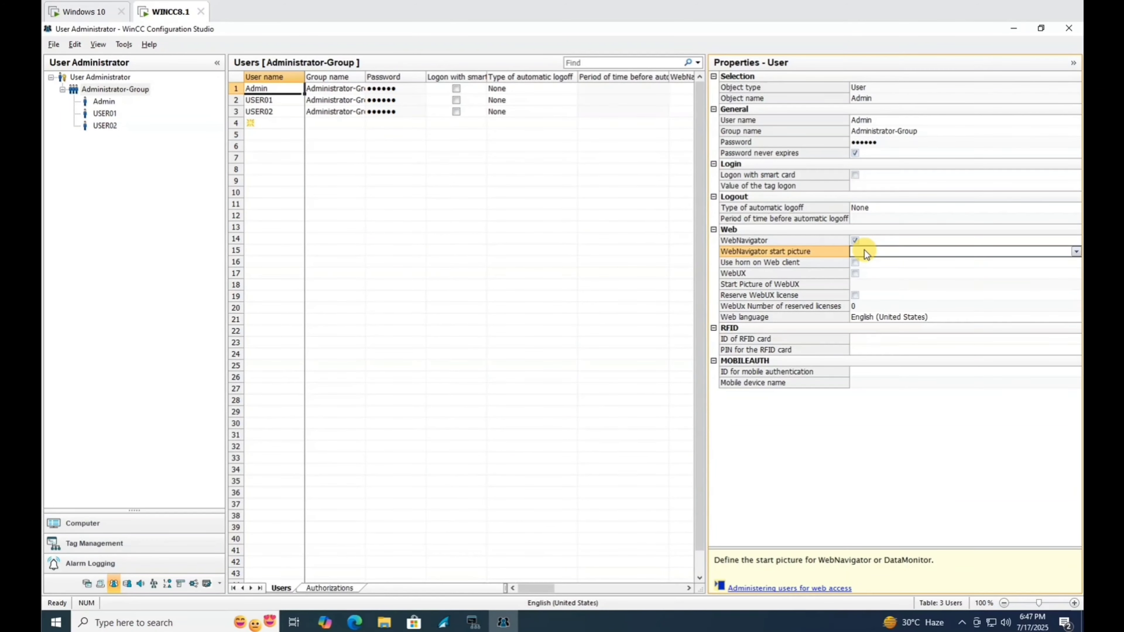
text(HOME.Pd_)
Check that USER01 and USER02 have the same WebNavigator web settings.
click(274, 100)
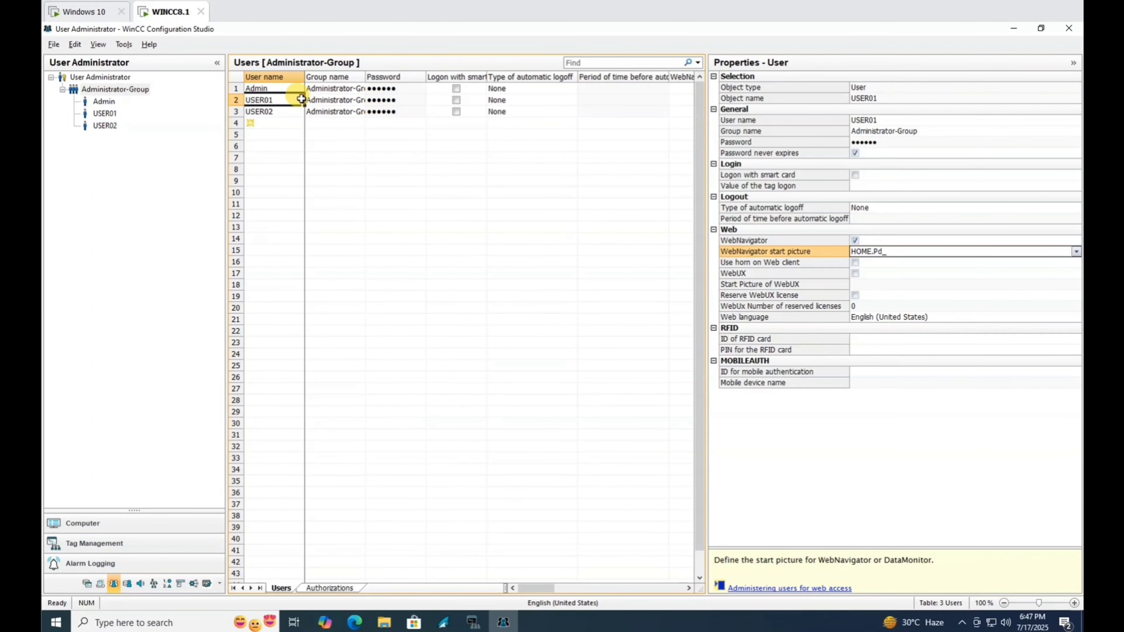
click(236, 101)
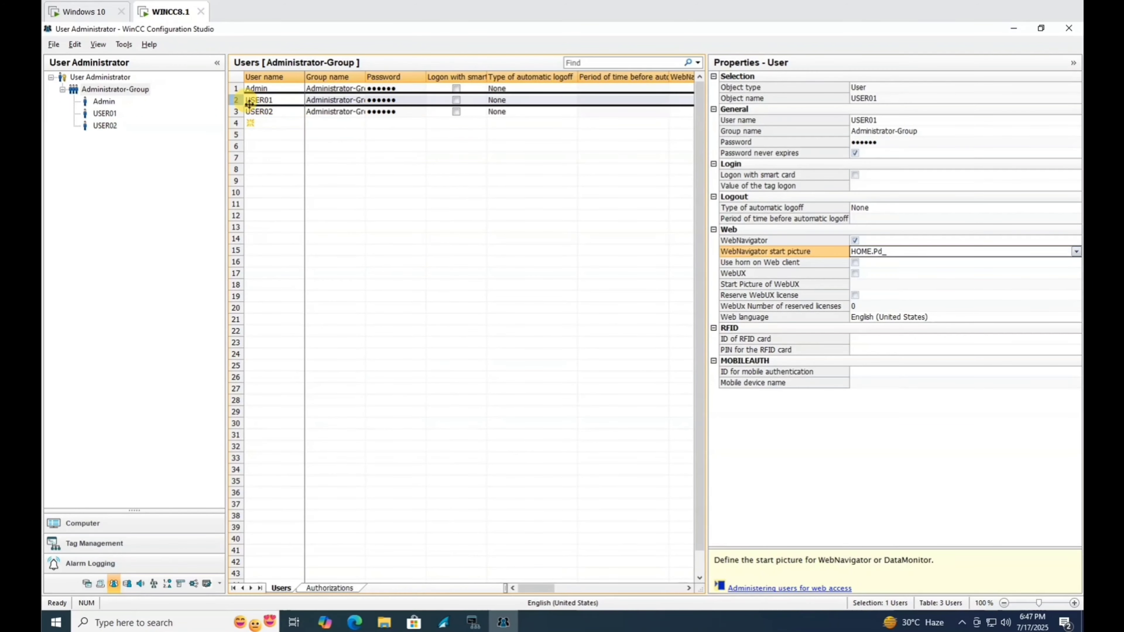
click(257, 112)
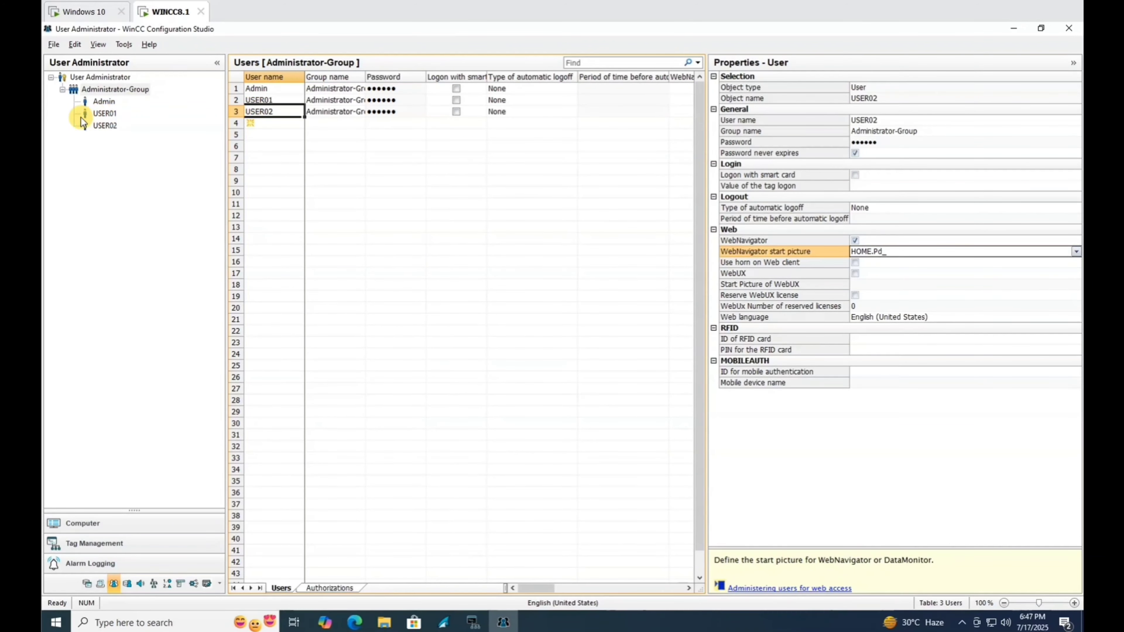
Grant USER01 and USER02 the 'Web Access - monitoring only' authorization.
click(100, 101)
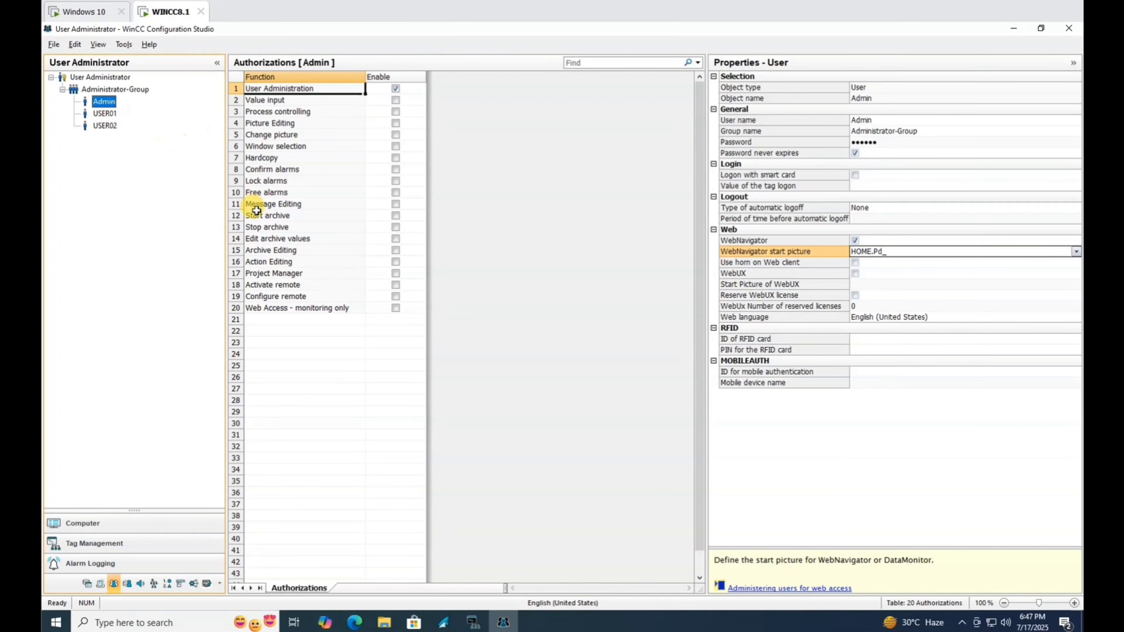
click(110, 115)
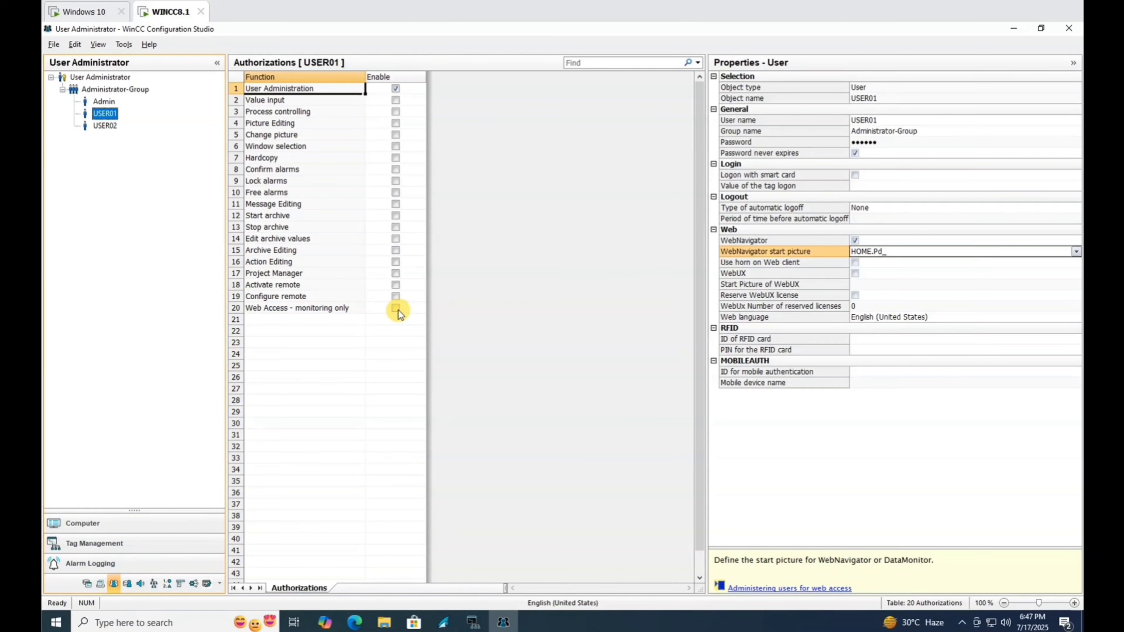
click(396, 309)
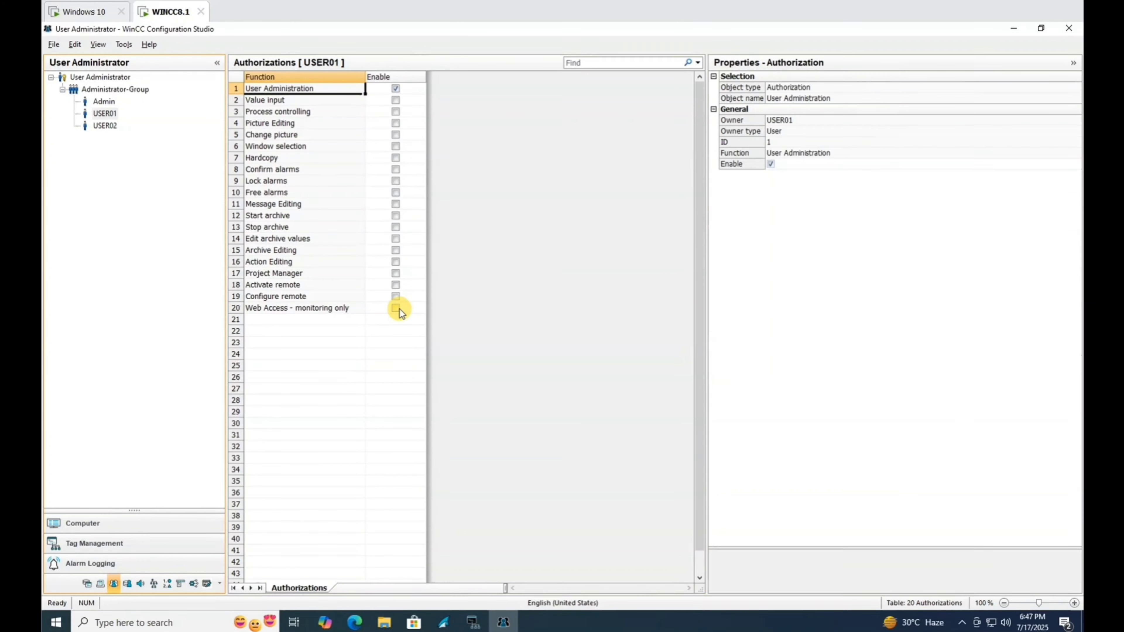
click(106, 127)
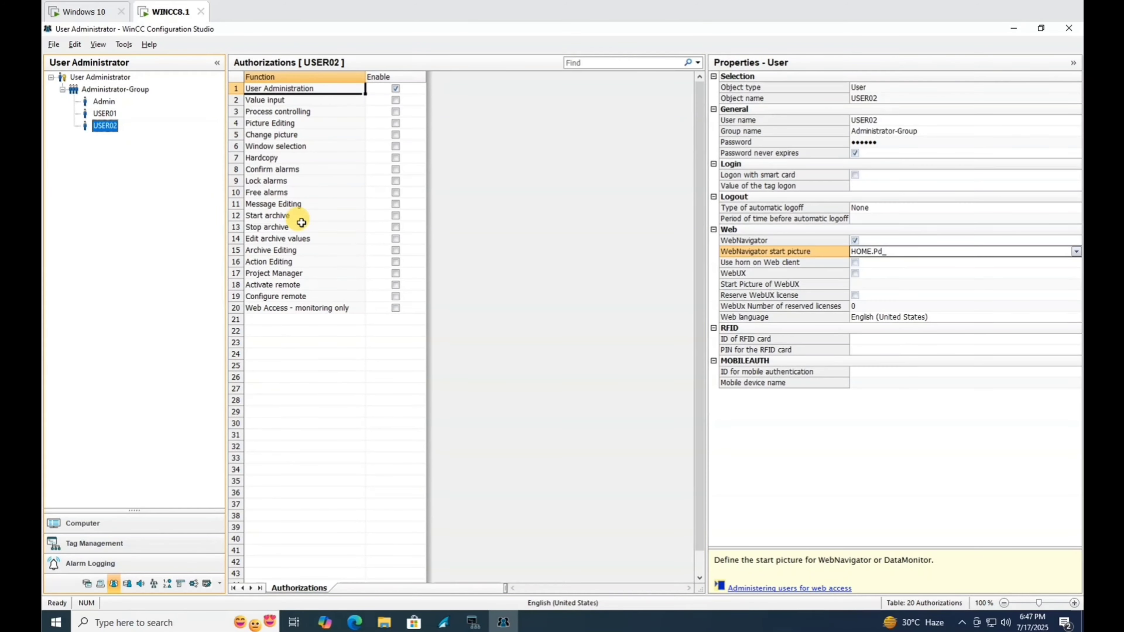
click(396, 309)
click(105, 114)
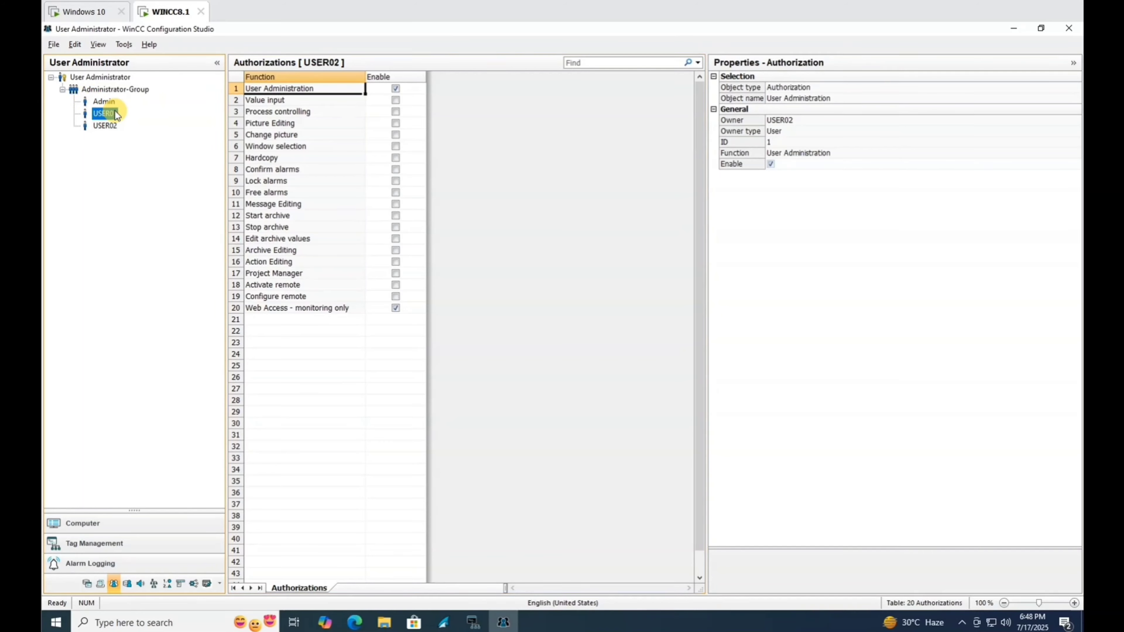
click(107, 105)
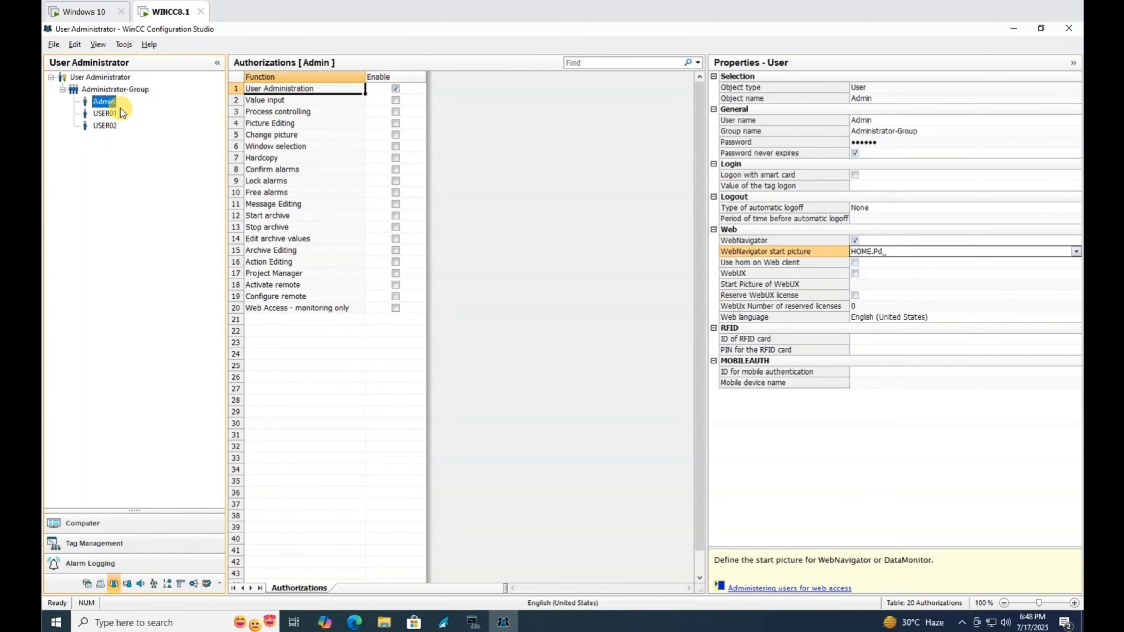
Close the User Administrator and Tag Management editors.
click(1071, 29)
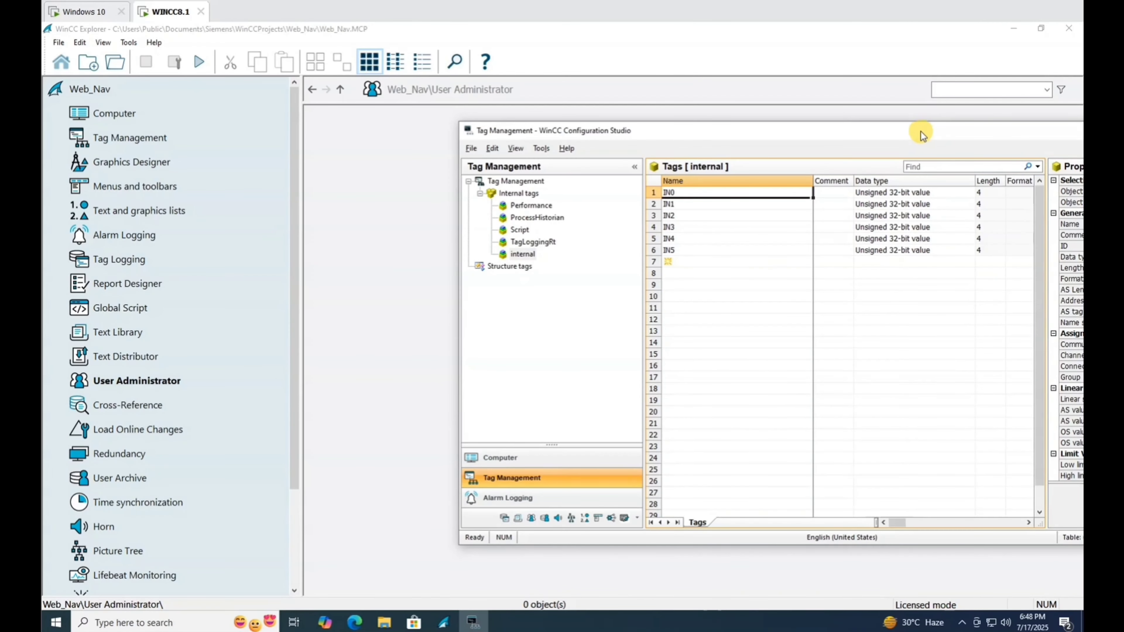
drag(921, 129, 642, 161)
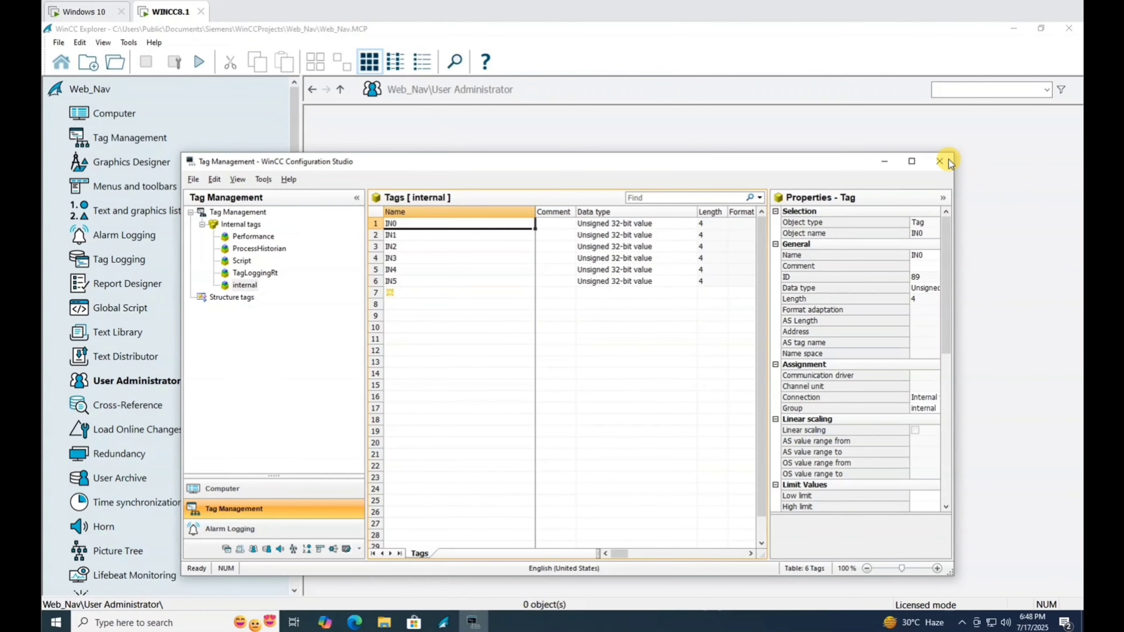
click(940, 161)
Launch the Web Configurator from the Web Navigator component and reach the web site settings page.
click(124, 579)
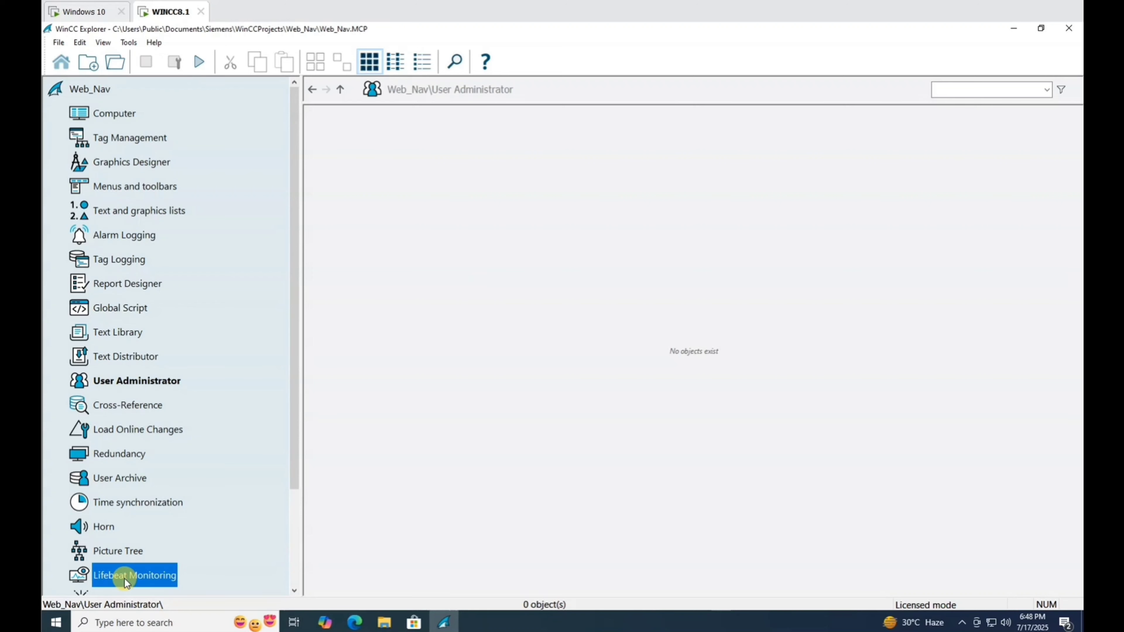
scroll(124, 579, down, 2)
click(128, 578)
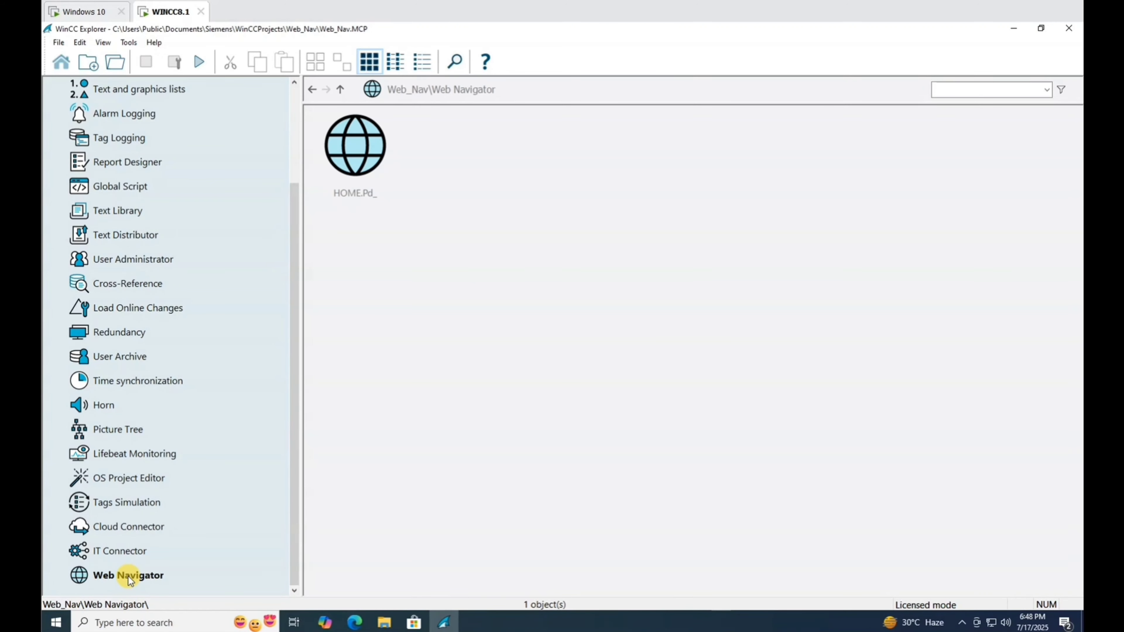
right_click(129, 577)
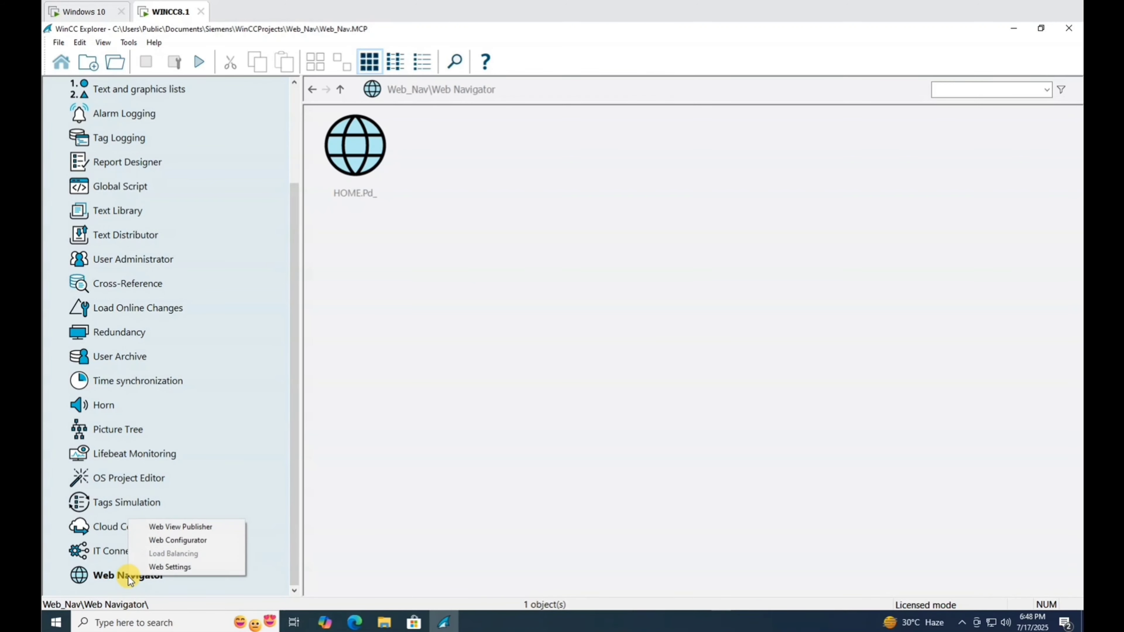
click(189, 541)
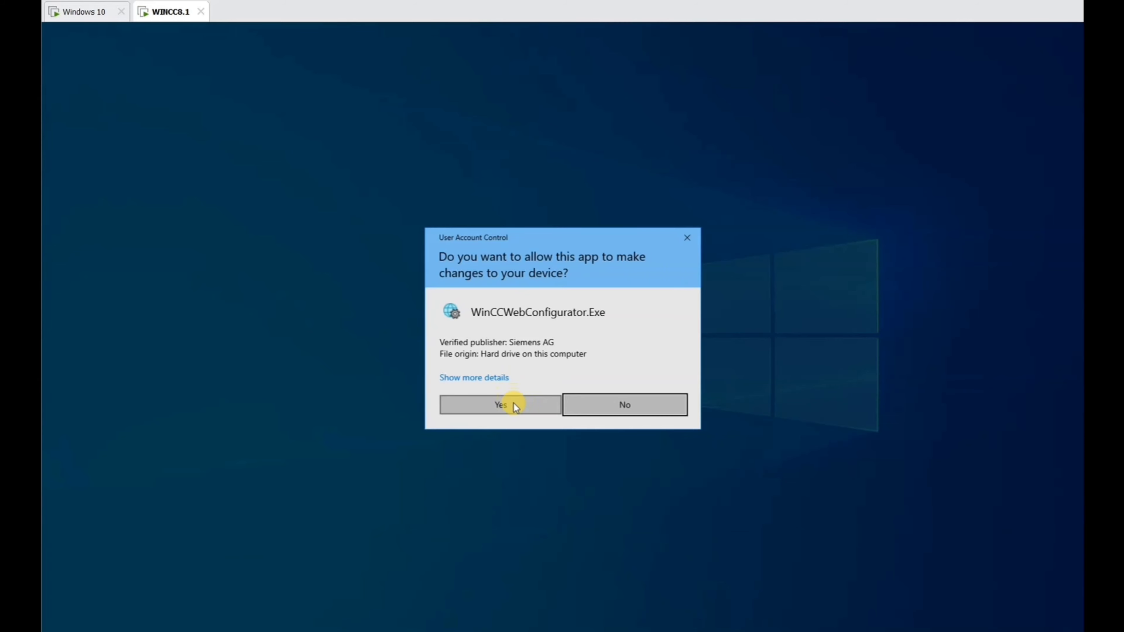
click(514, 403)
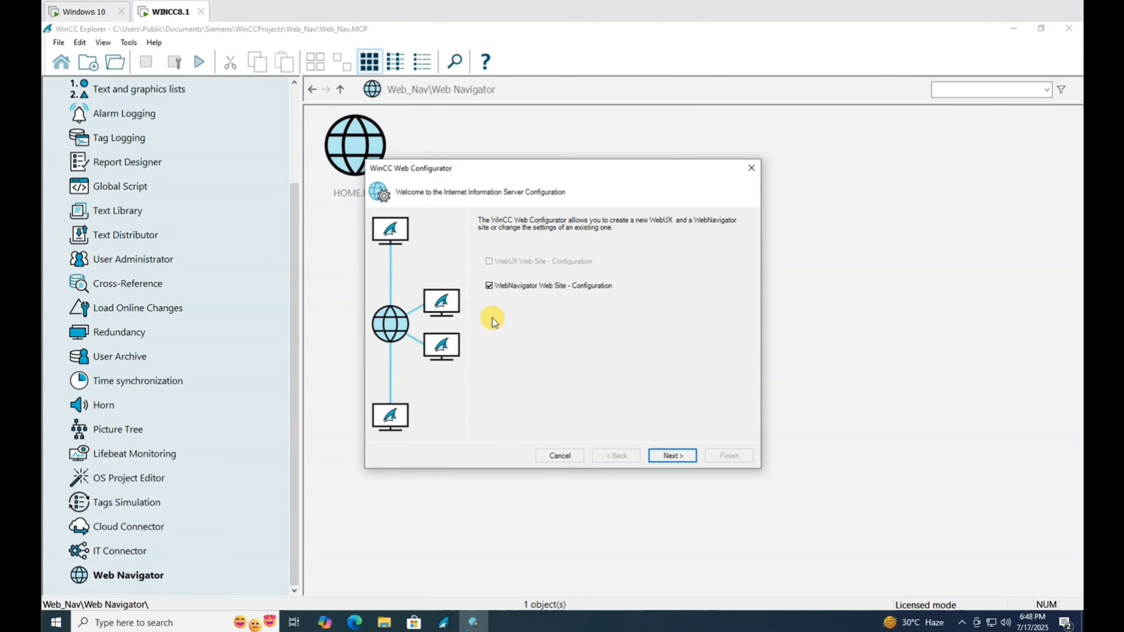
click(672, 455)
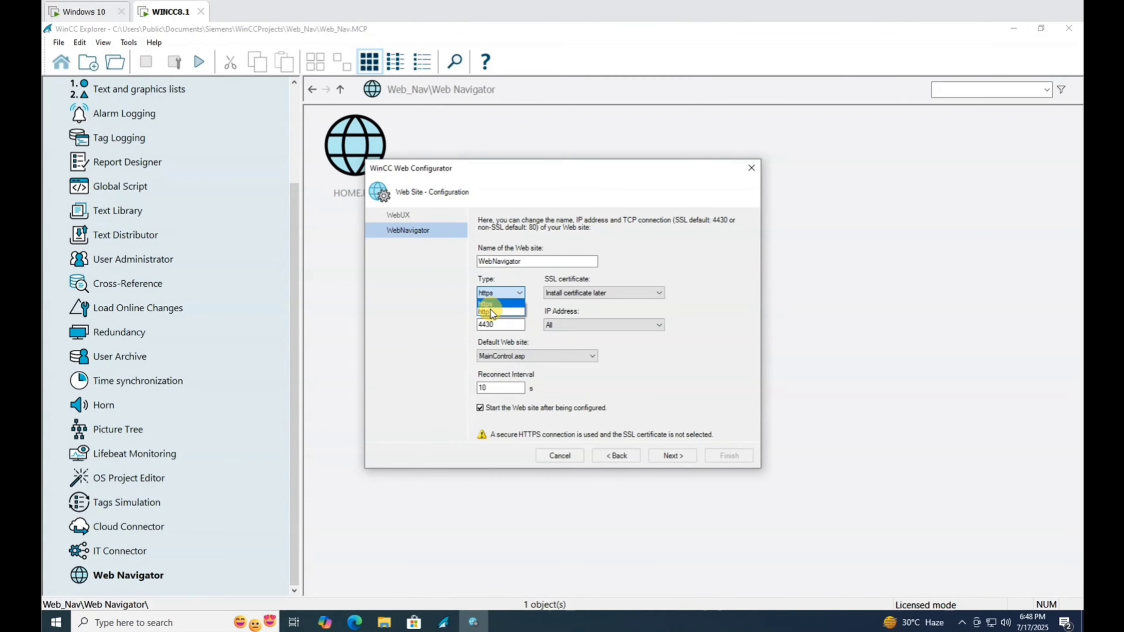
Set the site type to http bound to IP 192.168.40.128.
click(489, 312)
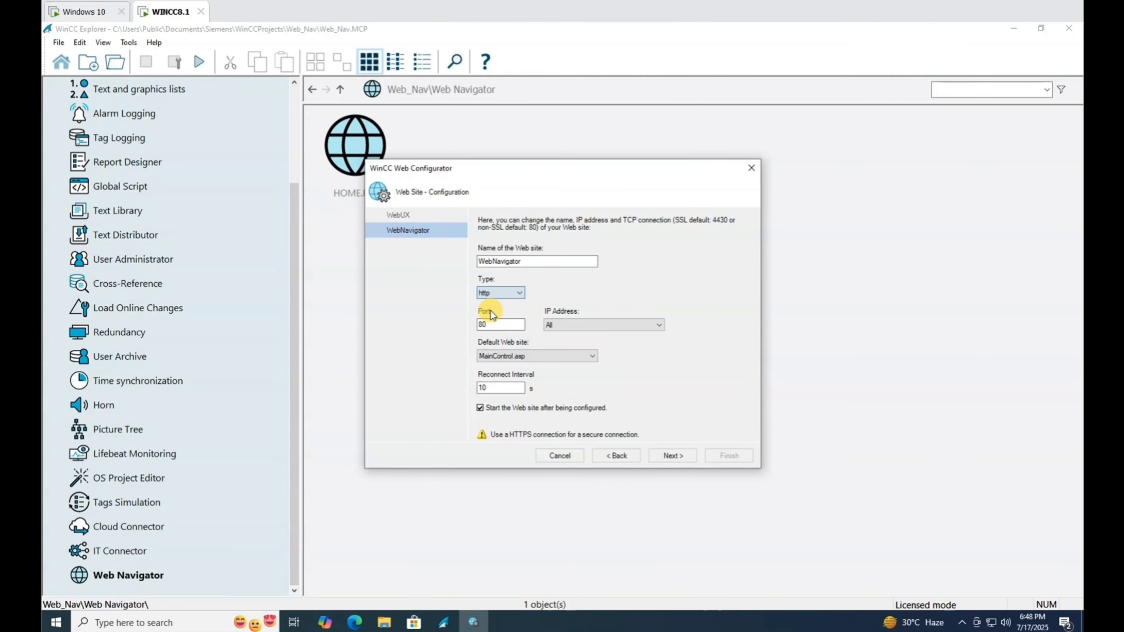
click(612, 326)
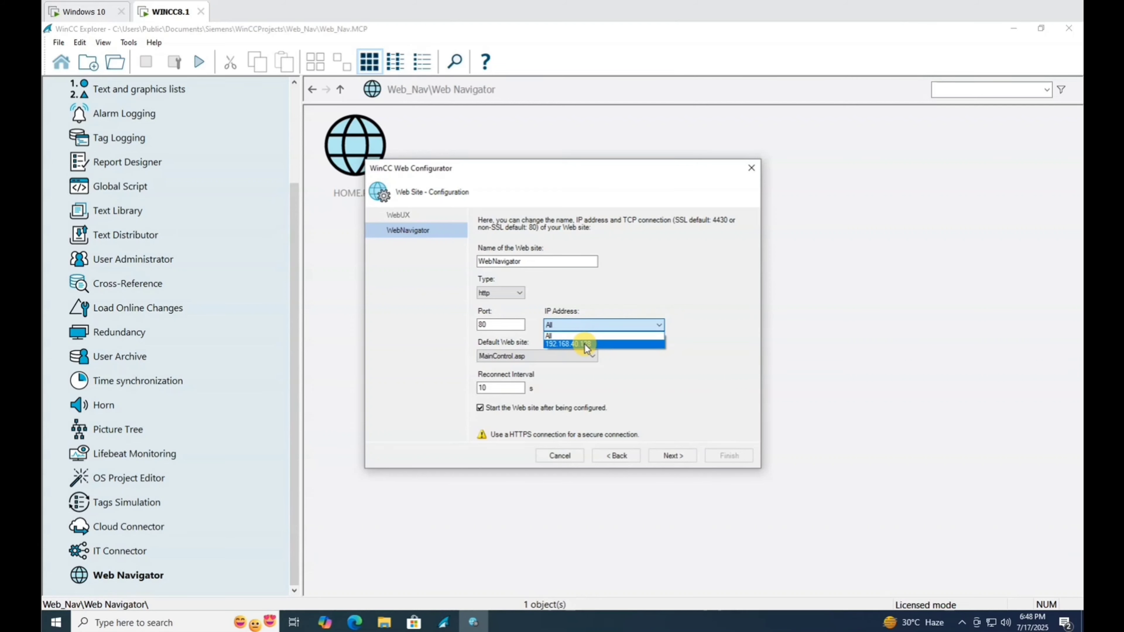
click(585, 344)
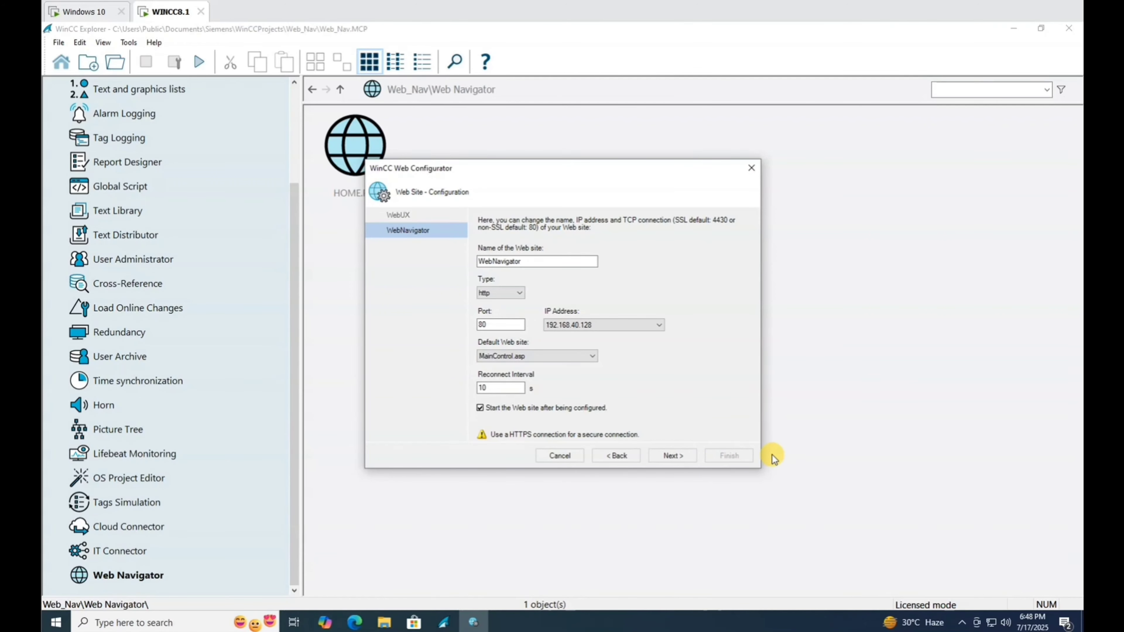
Capture a screen snip of the Web Configurator settings.
key(super+shift+s)
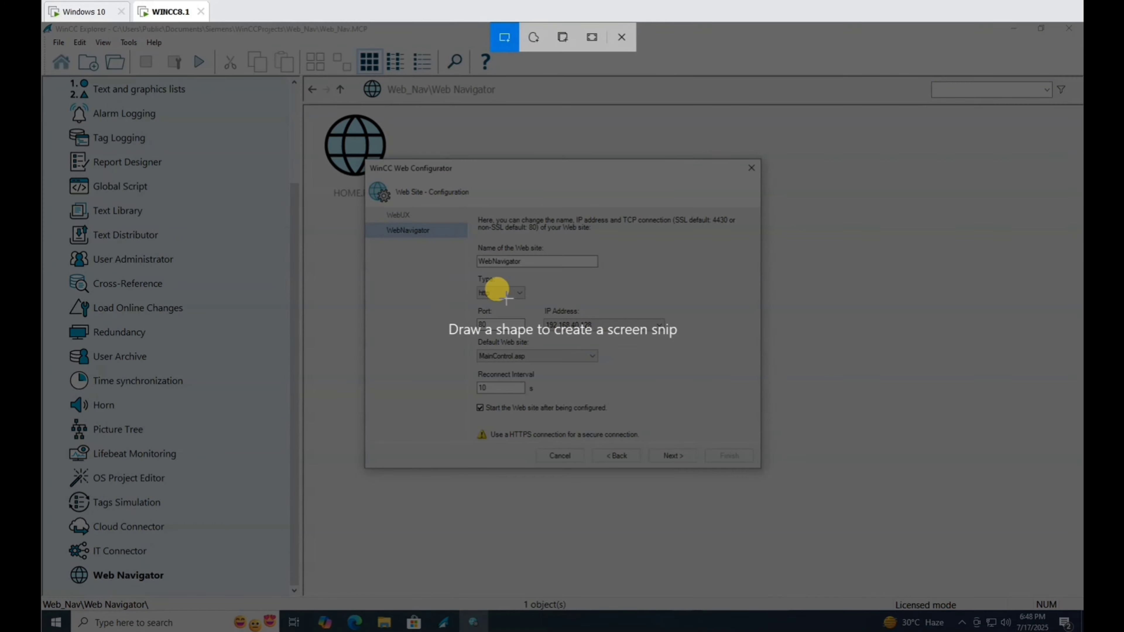
drag(364, 161, 767, 475)
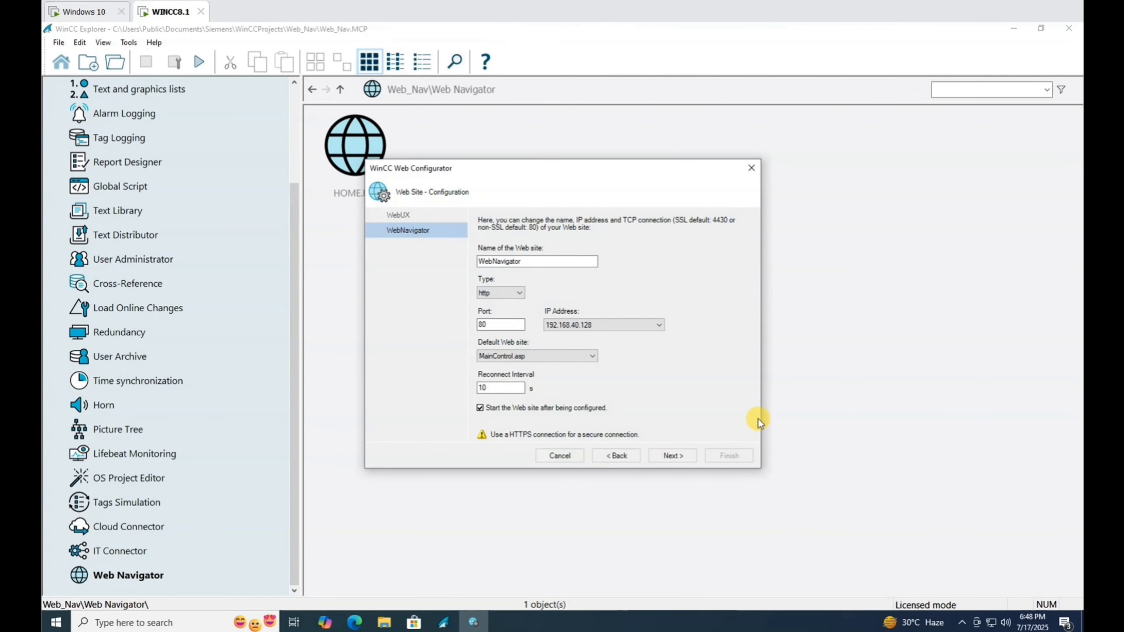
click(984, 499)
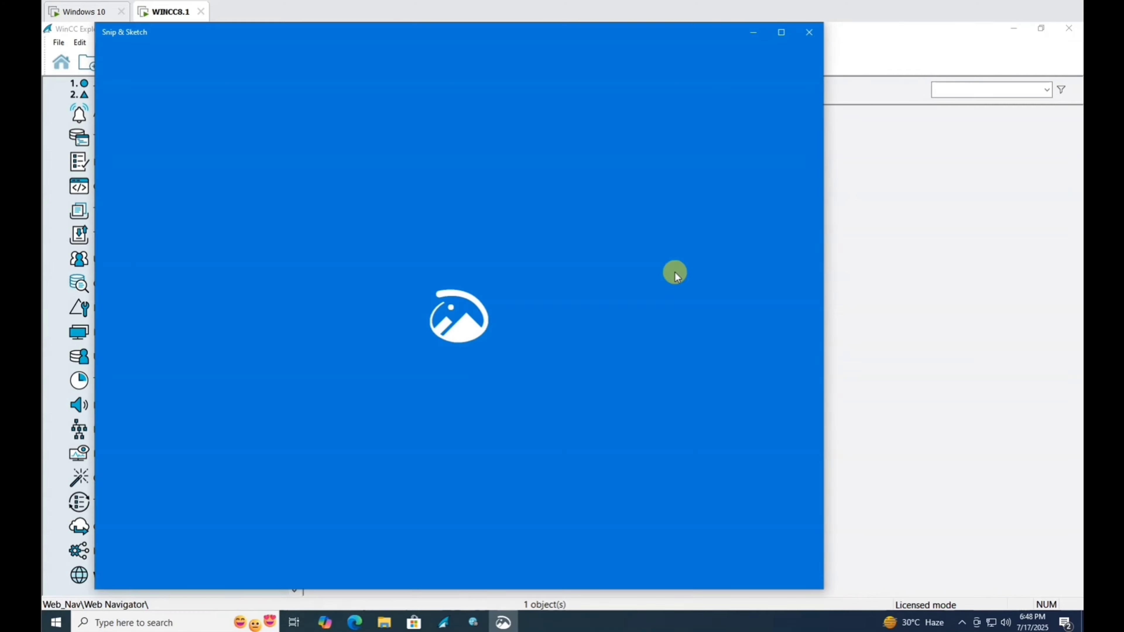
mouse_move(270, 42)
mouse_down()
mouse_move(740, 131)
mouse_move(765, 98)
mouse_up()
click(415, 401)
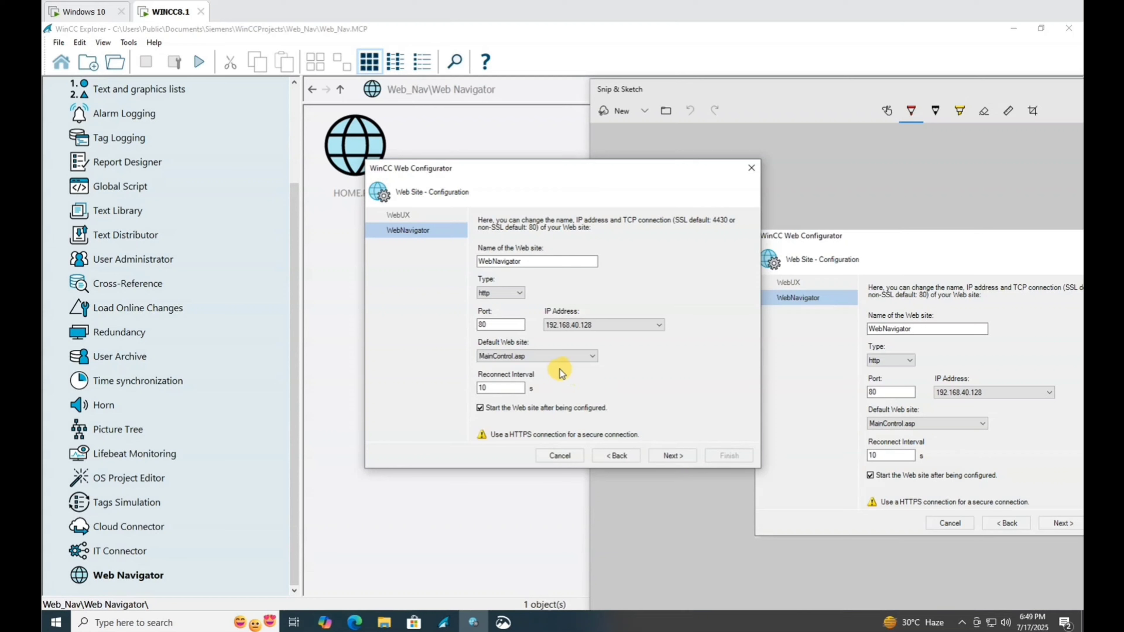
Make WebClient.asp the default web page and advance to the firewall step.
click(554, 357)
click(529, 367)
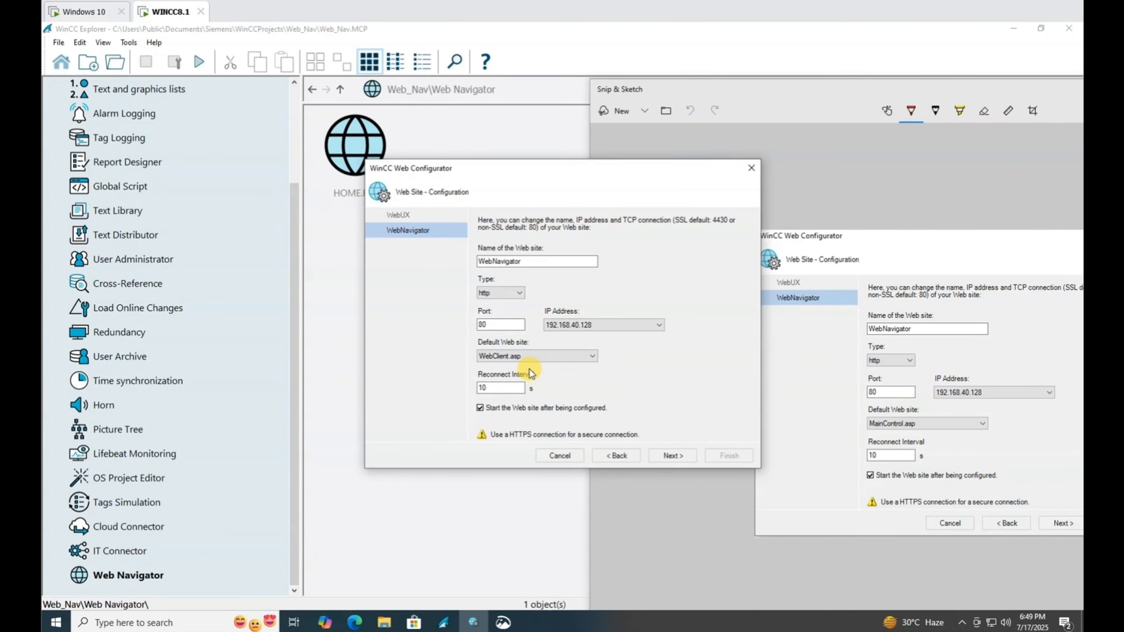
click(687, 461)
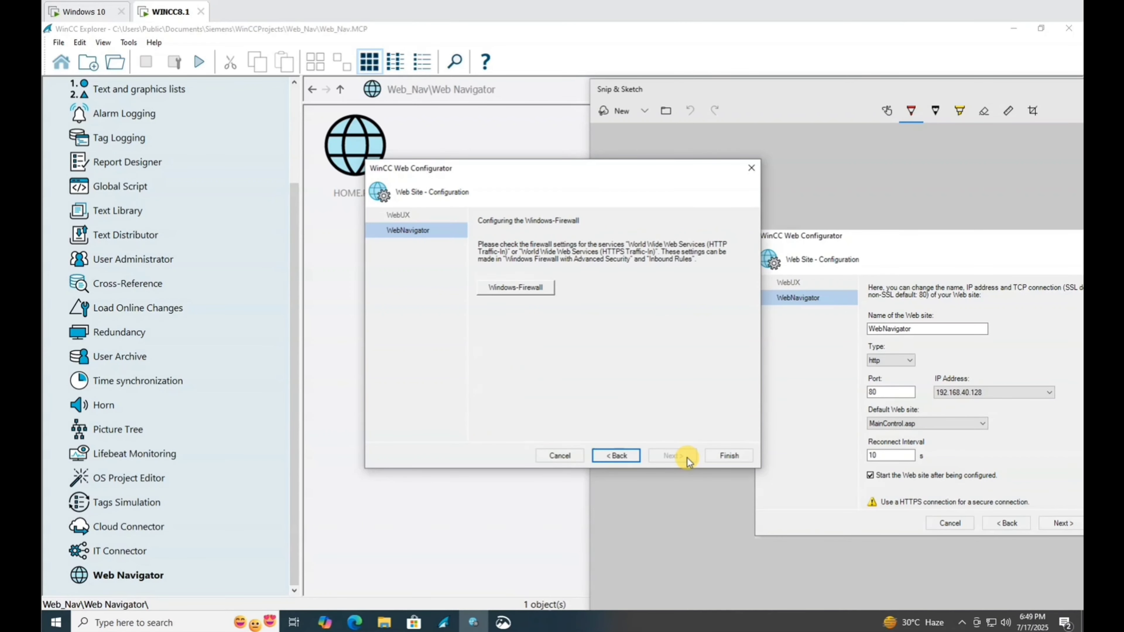
Check the World Wide Web Services rules under advanced firewall Inbound Rules.
click(522, 292)
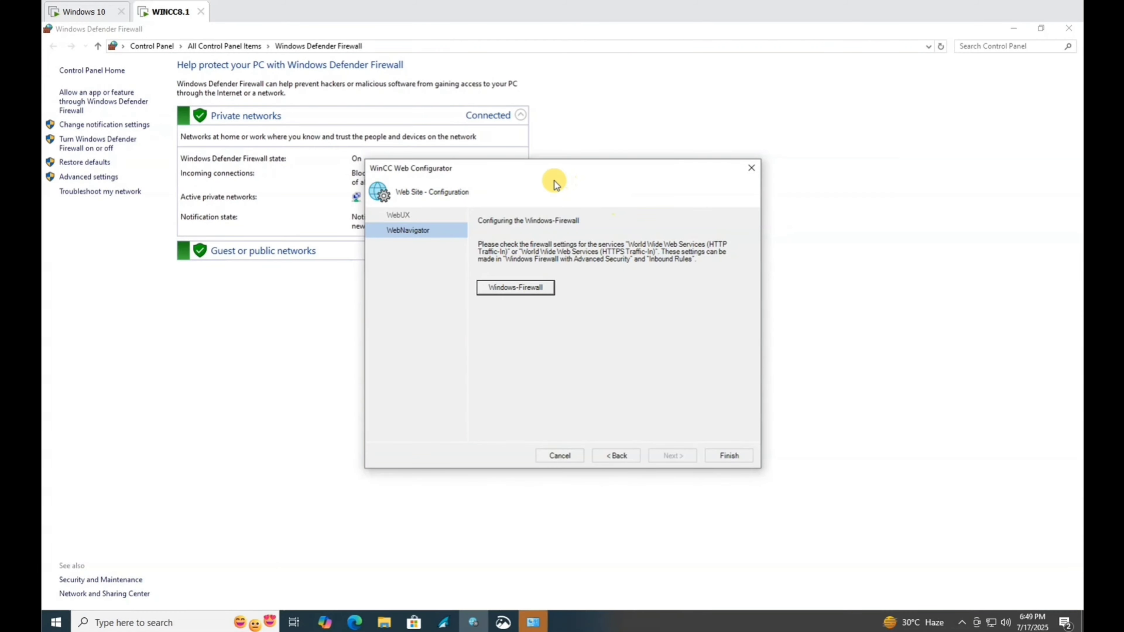
drag(558, 171, 741, 160)
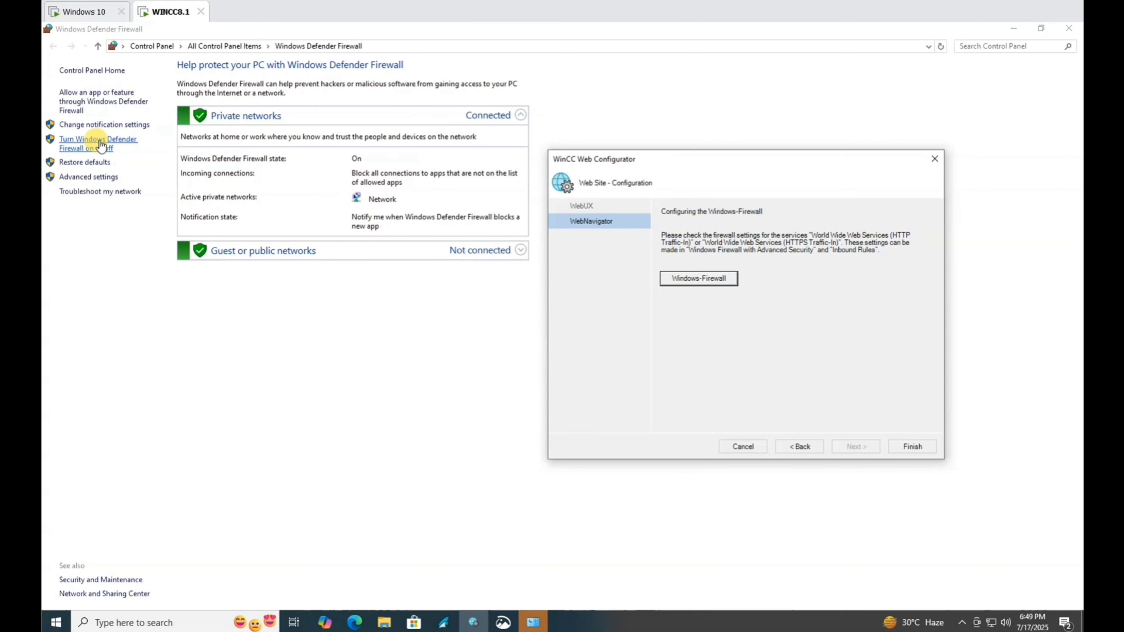
click(106, 178)
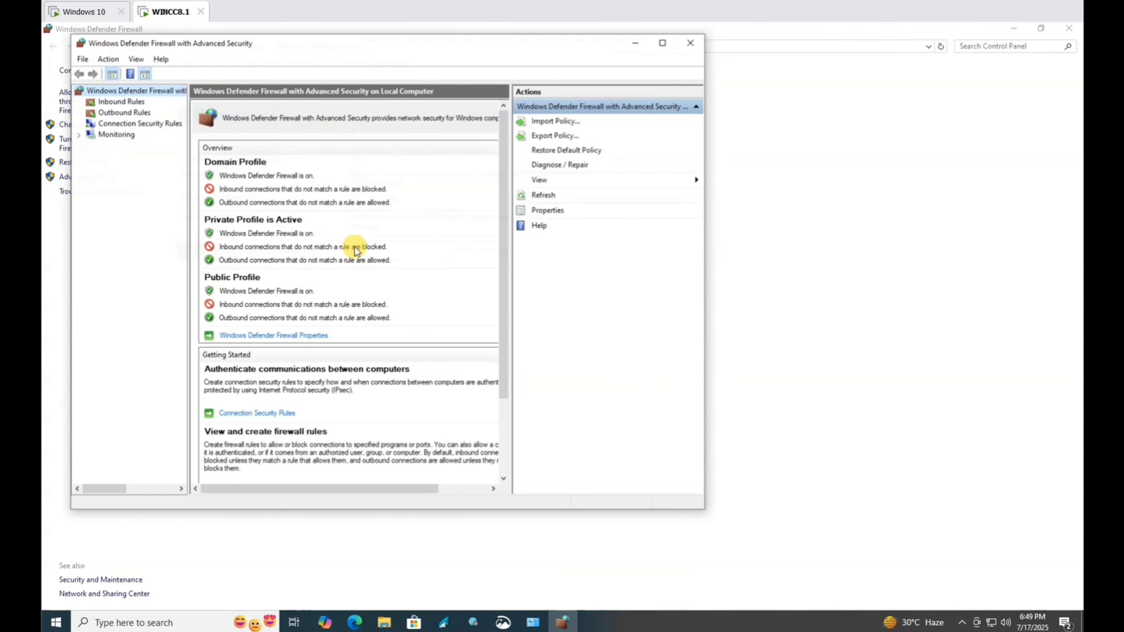
click(126, 102)
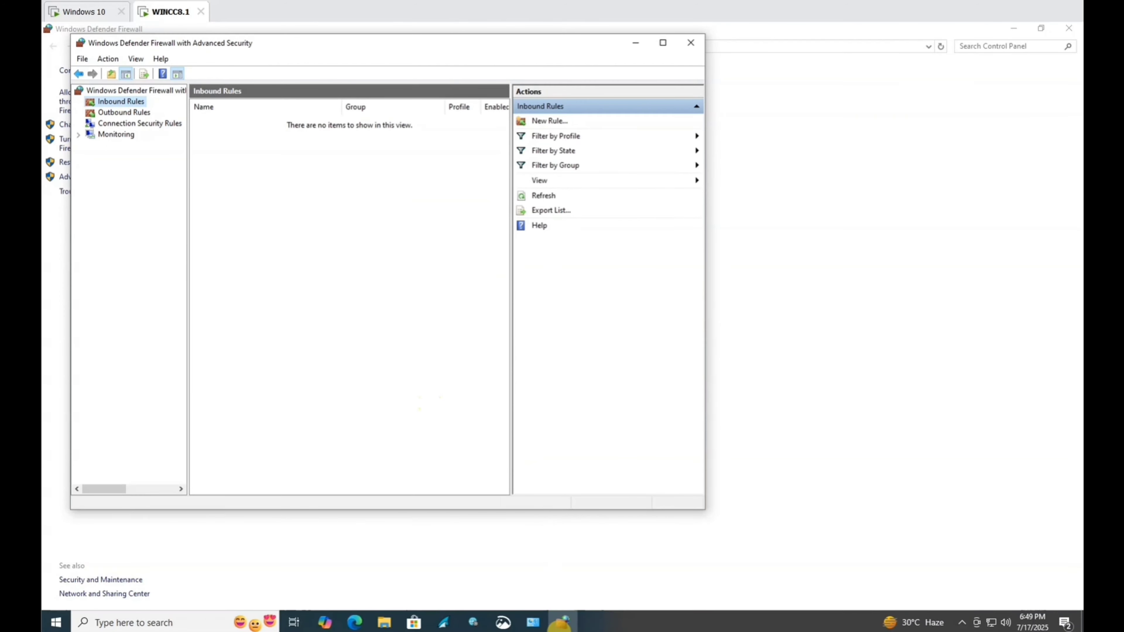
click(474, 623)
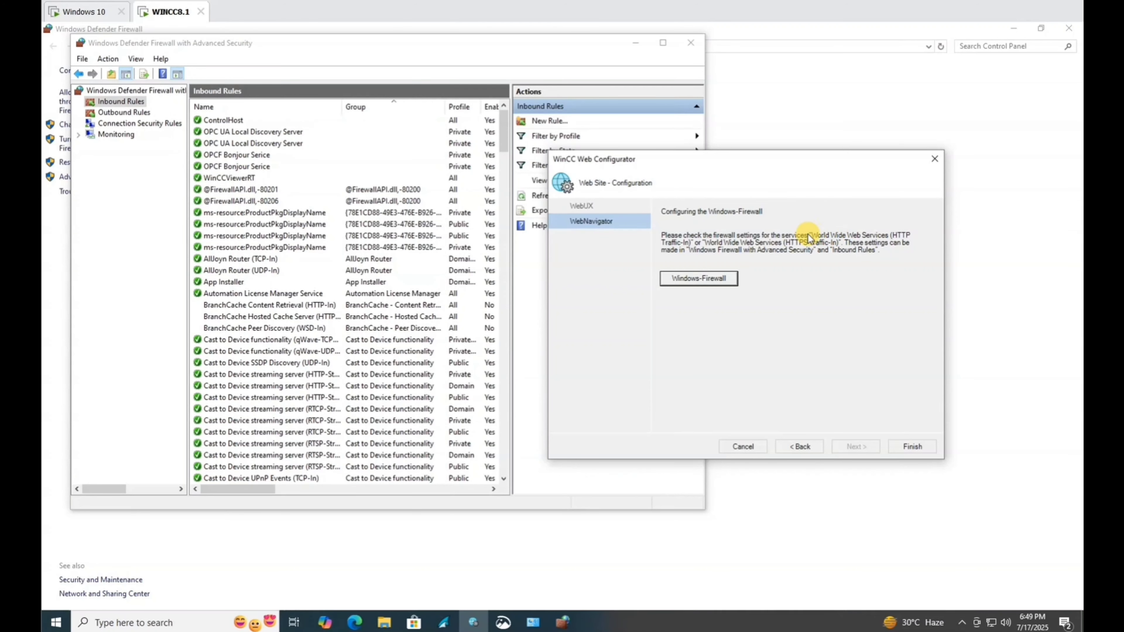
click(306, 342)
key(w)
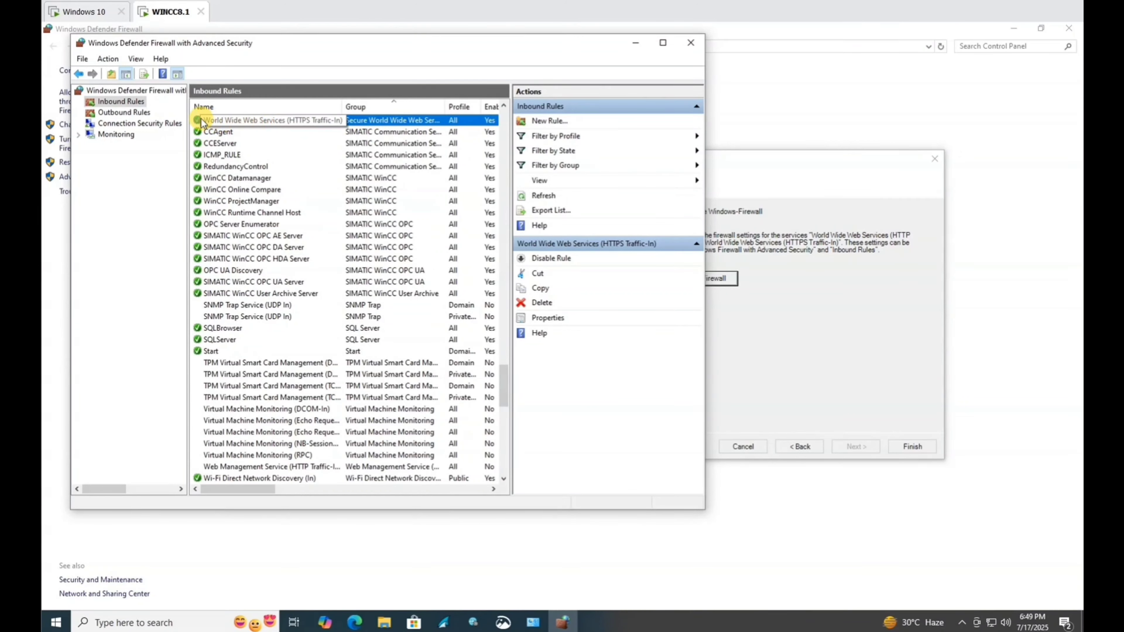
Finish the Web Configurator setup and decline viewing the log file.
click(783, 394)
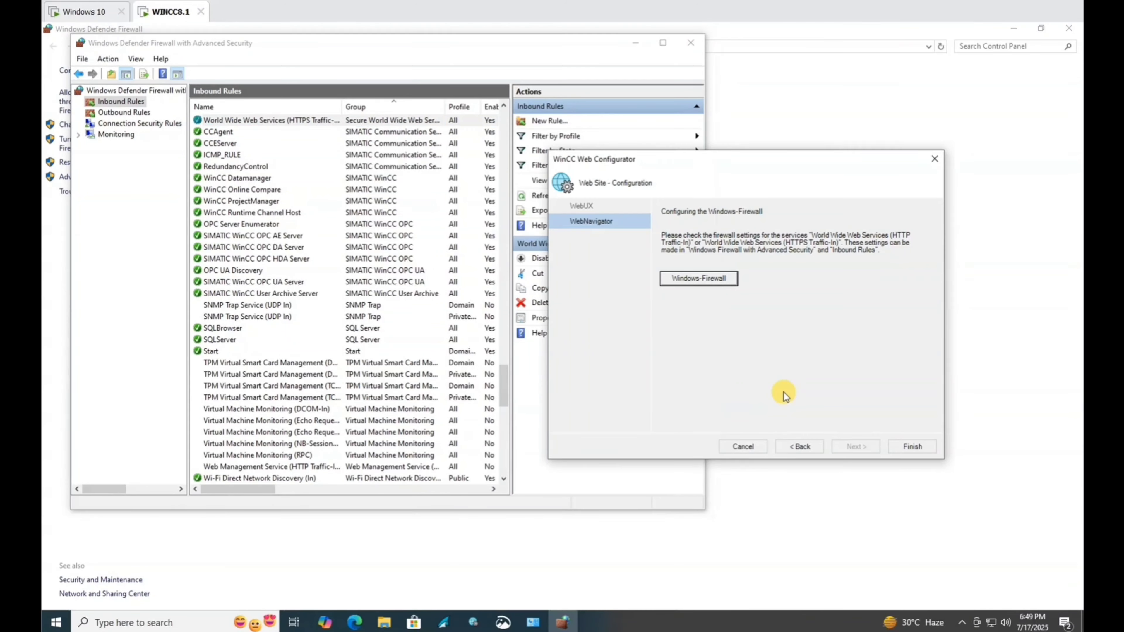
click(912, 447)
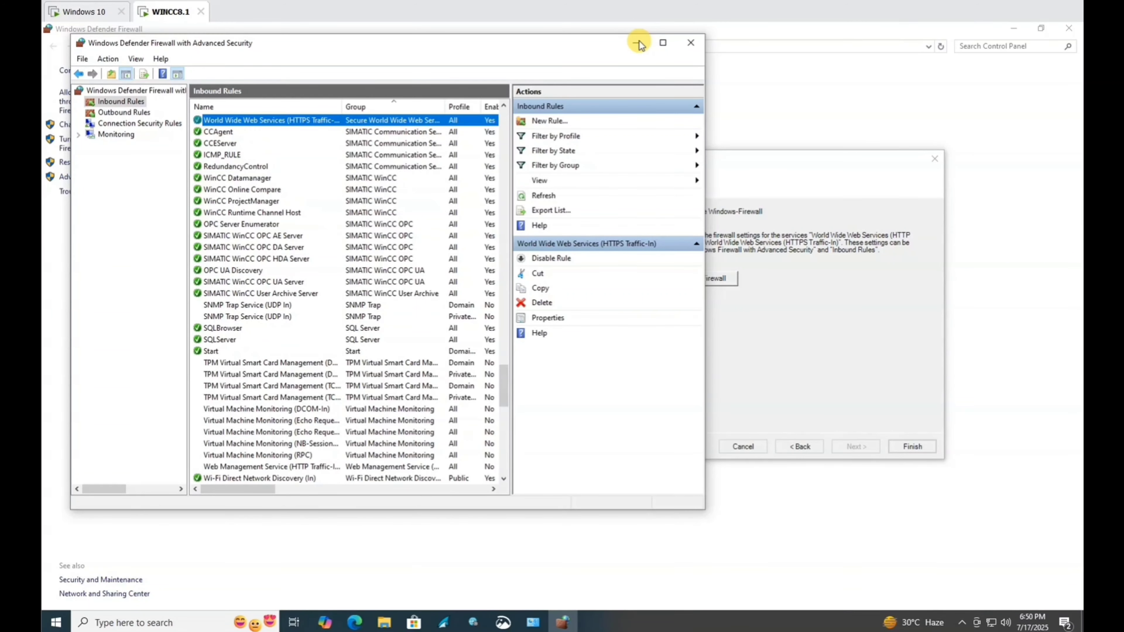
click(639, 43)
click(910, 445)
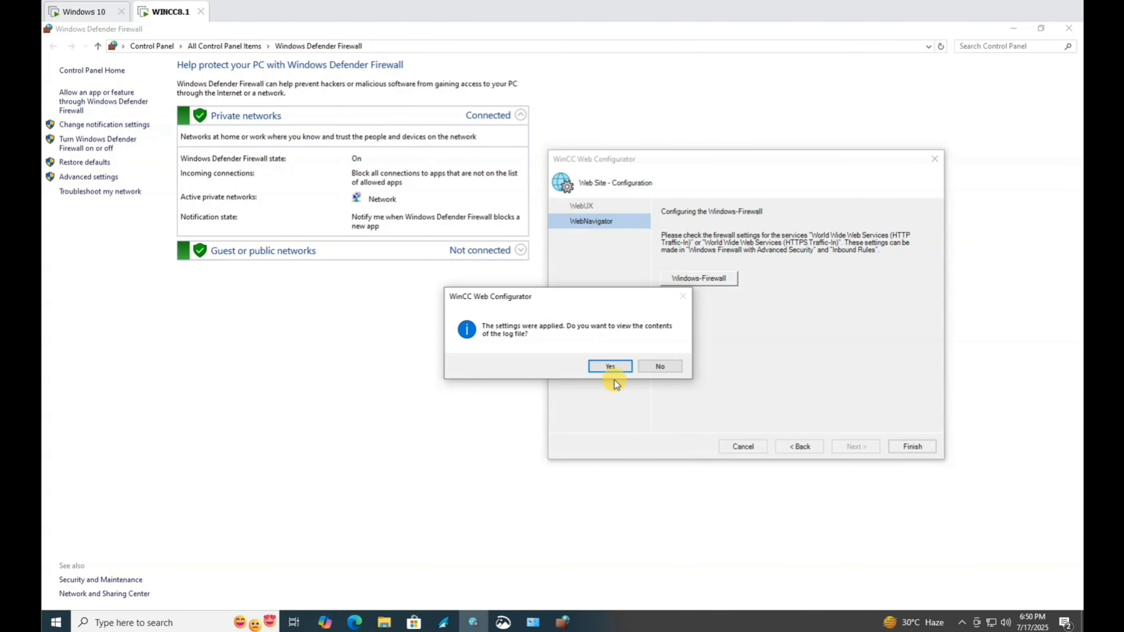
click(659, 367)
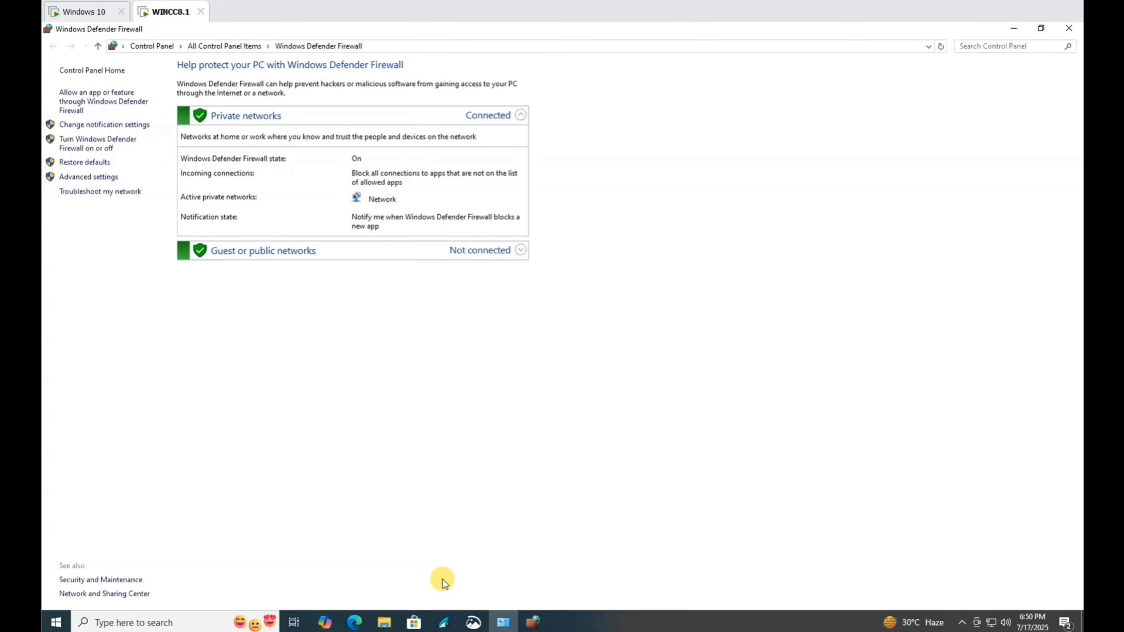
Close the Windows Defender Firewall windows to return to WinCC Explorer.
click(534, 623)
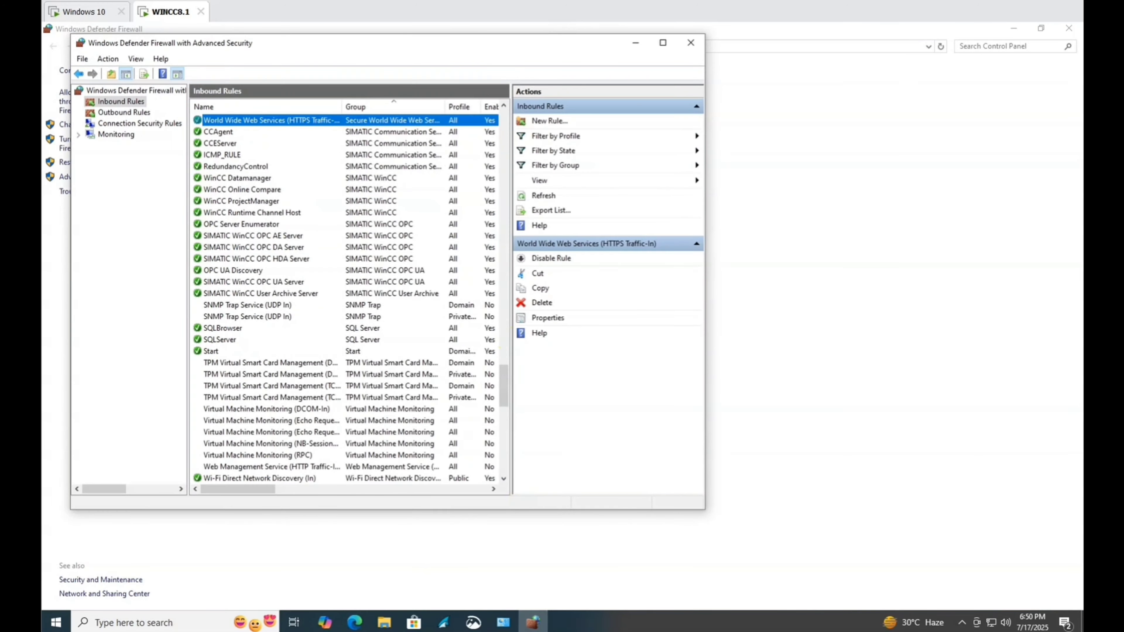
click(692, 43)
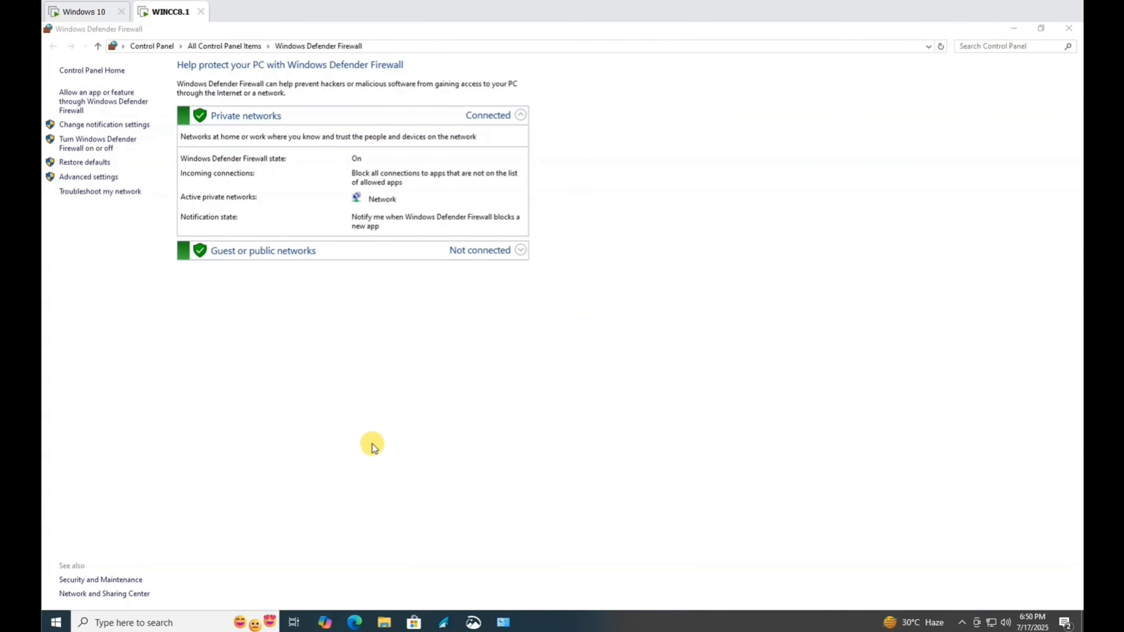
mouse_move(503, 623)
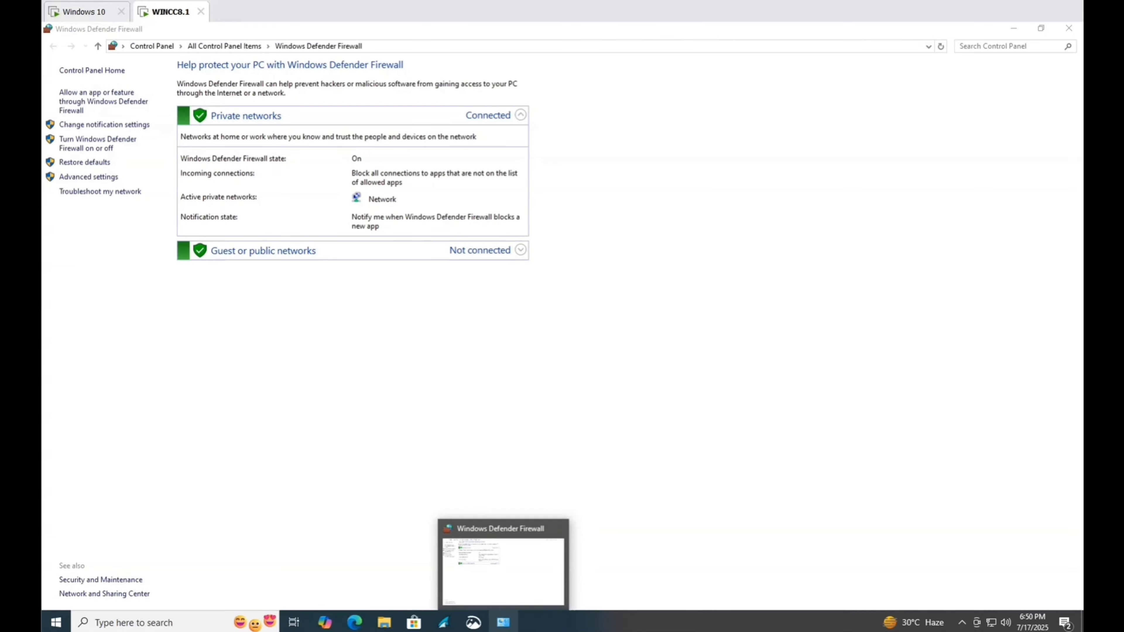
click(157, 620)
click(1069, 29)
click(1069, 29)
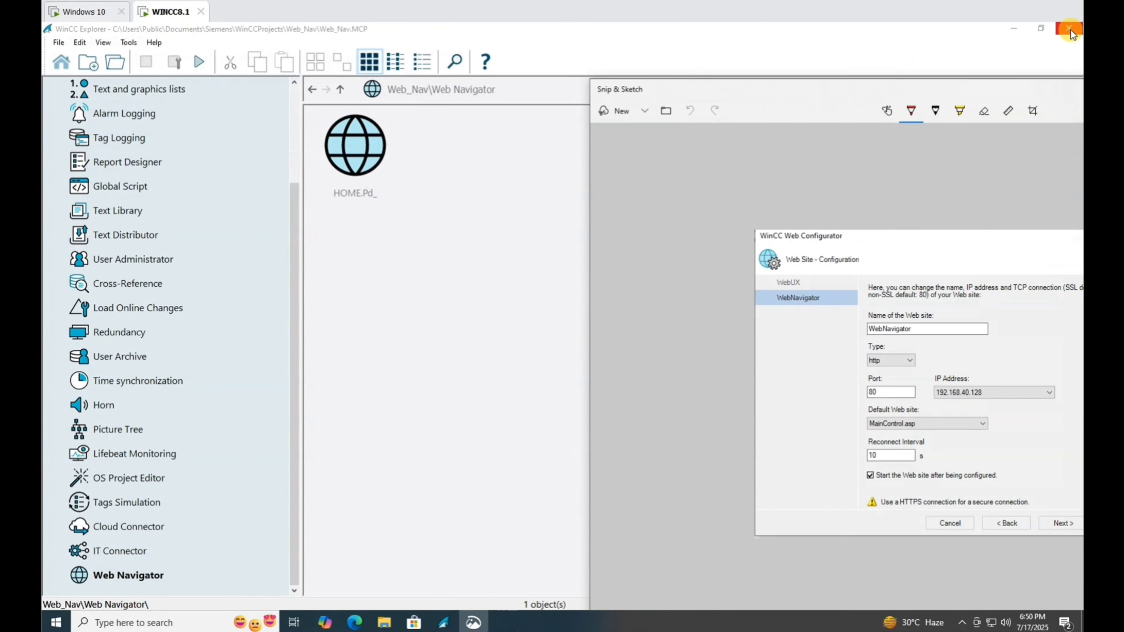
Activate the project runtime and set IN0 to 125 and IN1 to 130.
click(193, 64)
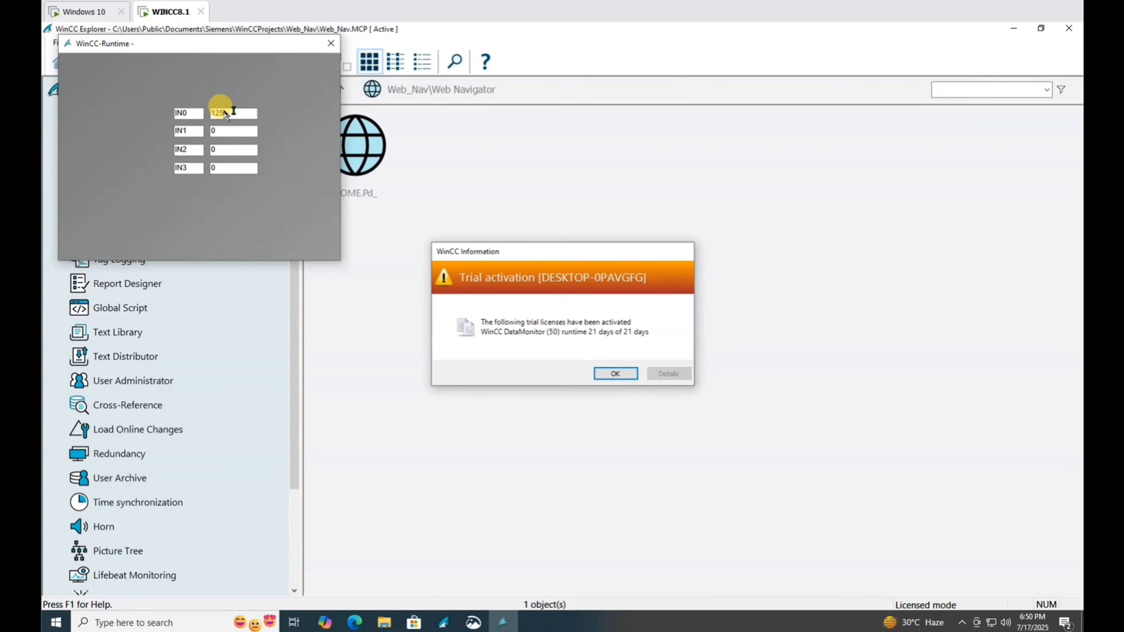
text(125)
key(Return)
click(217, 131)
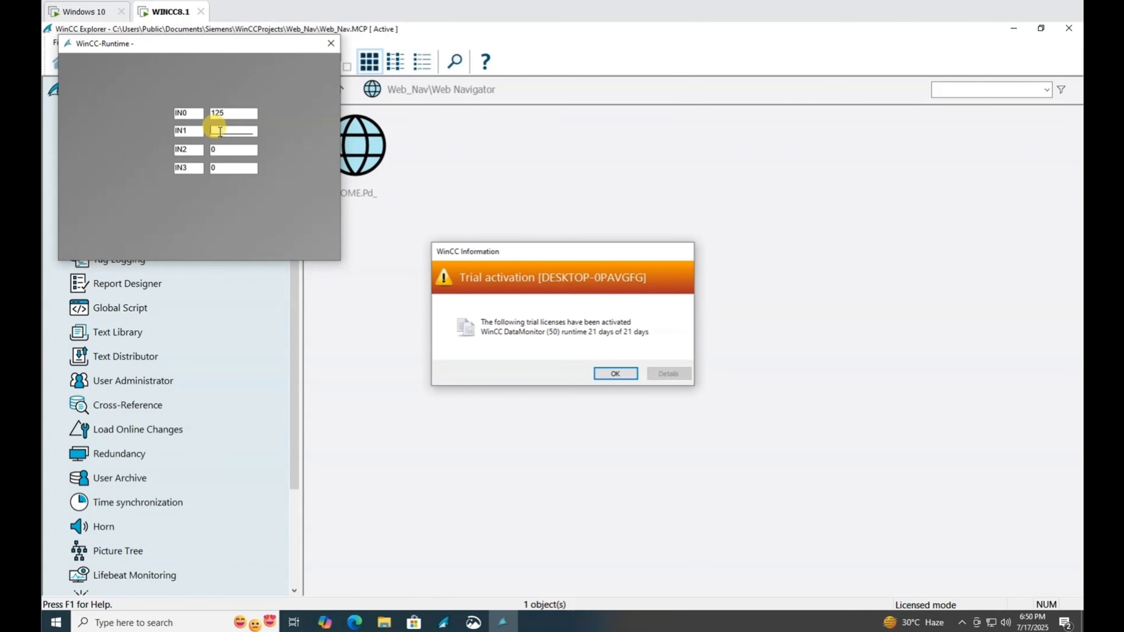
text(130)
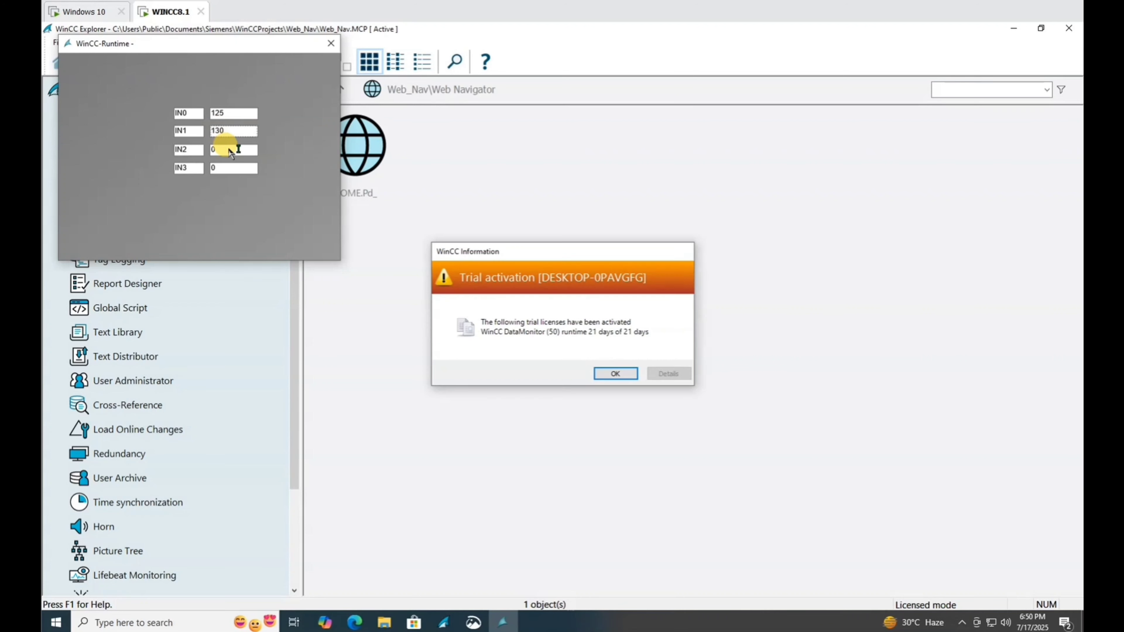
key(Return)
Set IN2 to 140 and IN3 to 150, then dismiss the trial notice.
click(235, 156)
text(1)
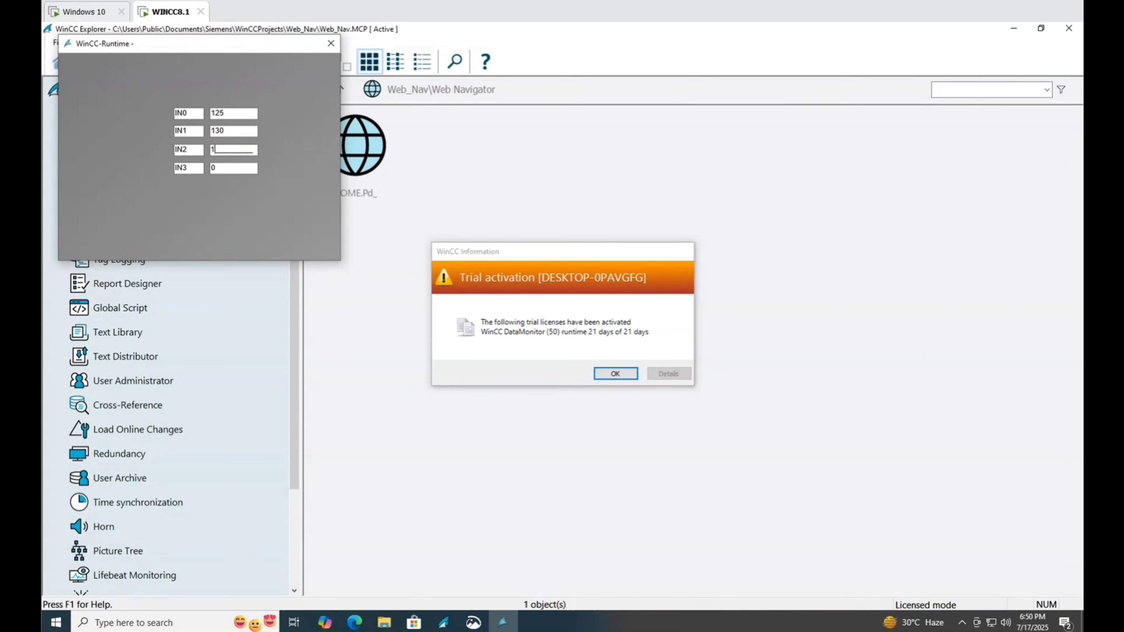
text(40)
key(Return)
click(232, 170)
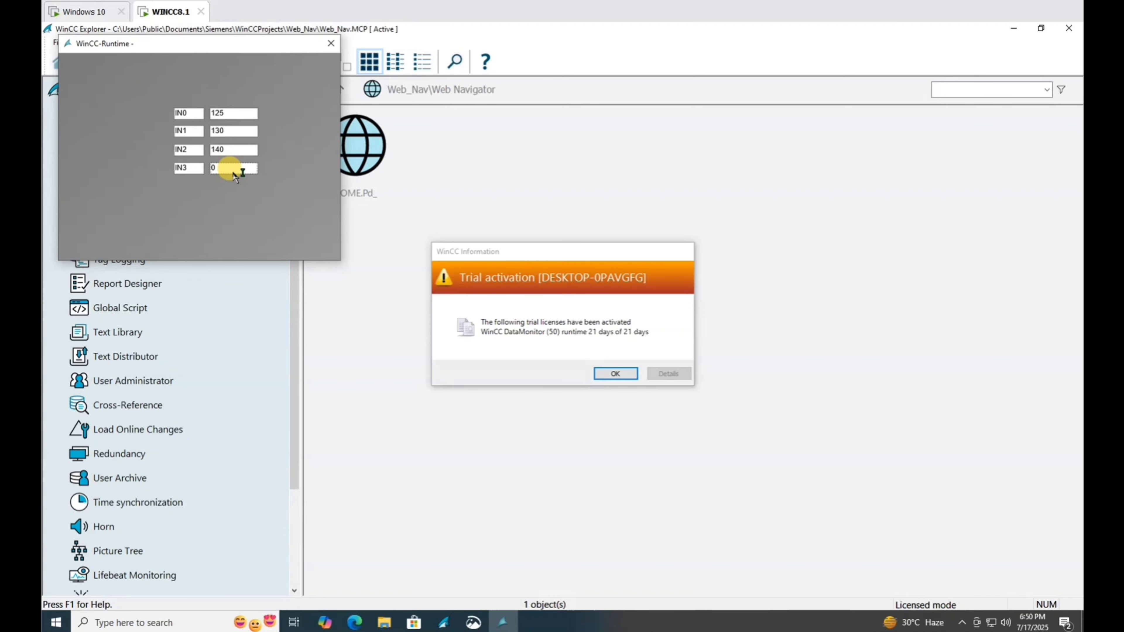
text(150)
key(Return)
drag(169, 46, 635, 124)
click(615, 373)
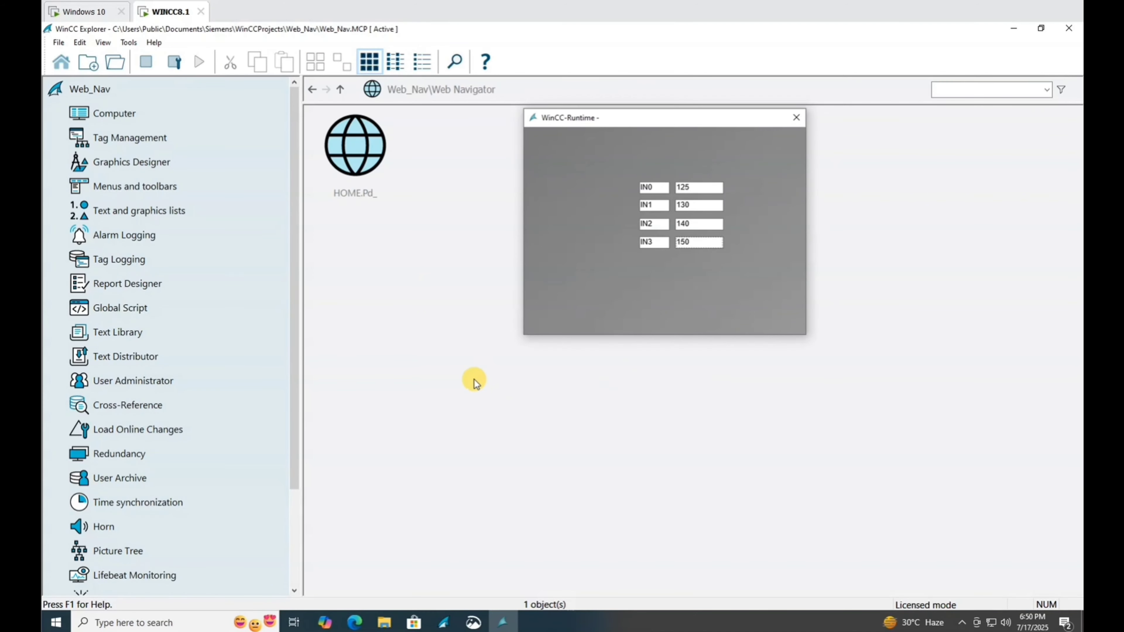
Launch IIS Manager through a Windows search for 'iis'.
click(56, 623)
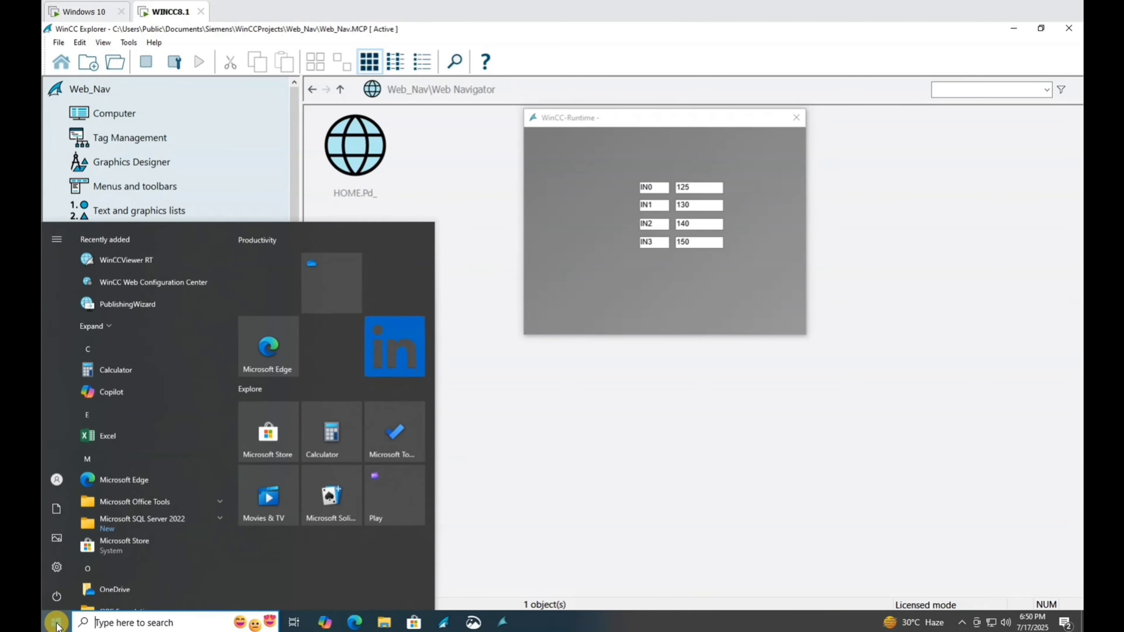
click(55, 623)
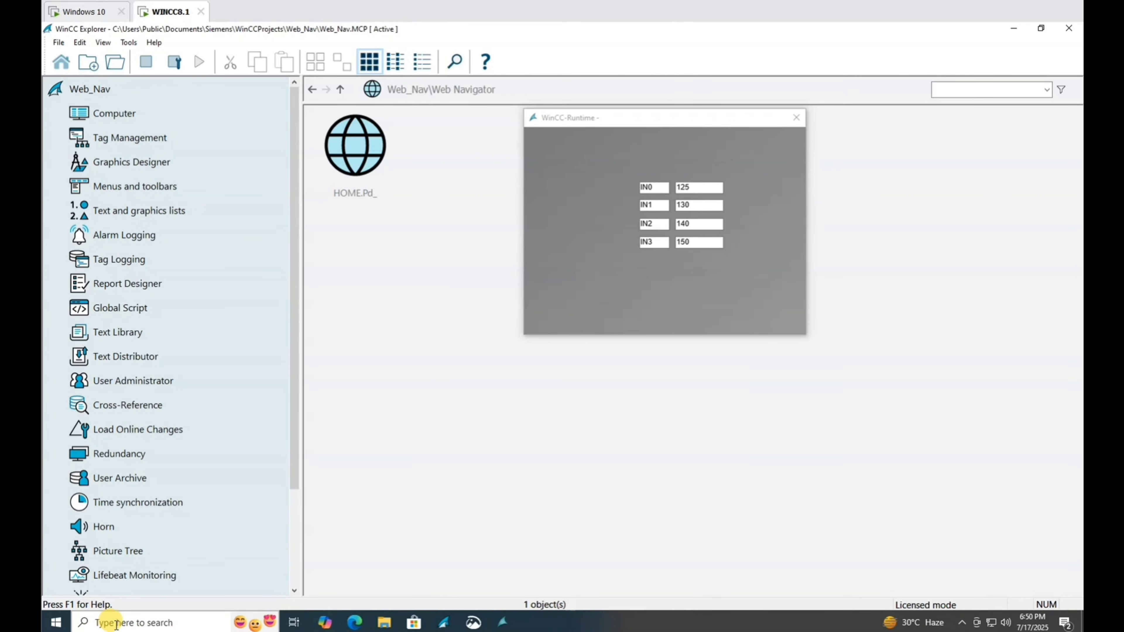
click(116, 623)
text(iis)
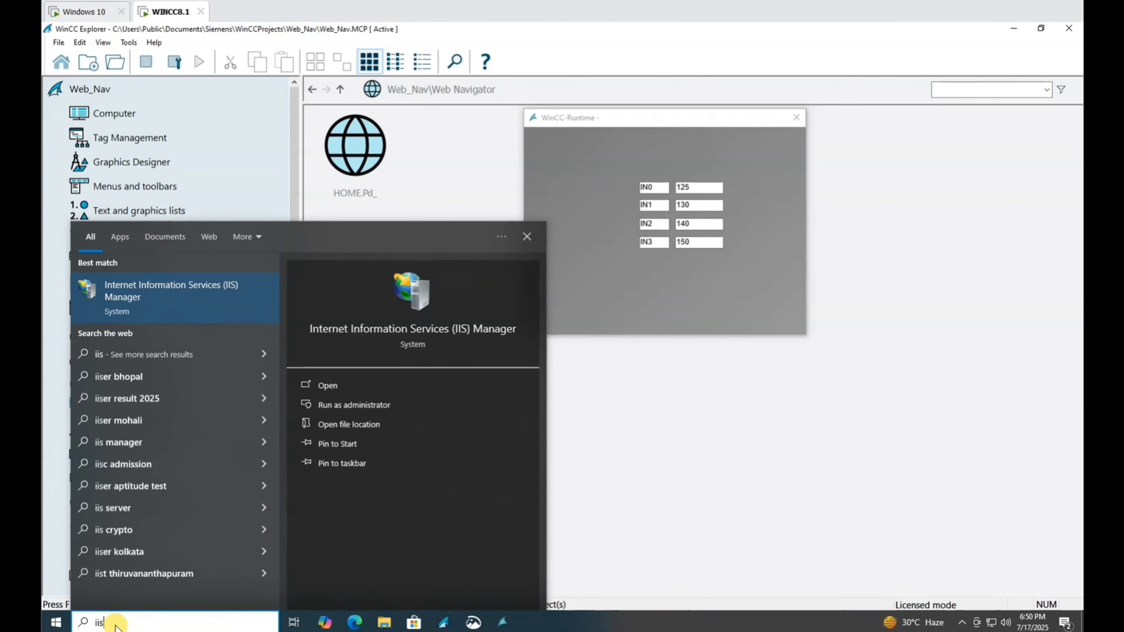
key(Return)
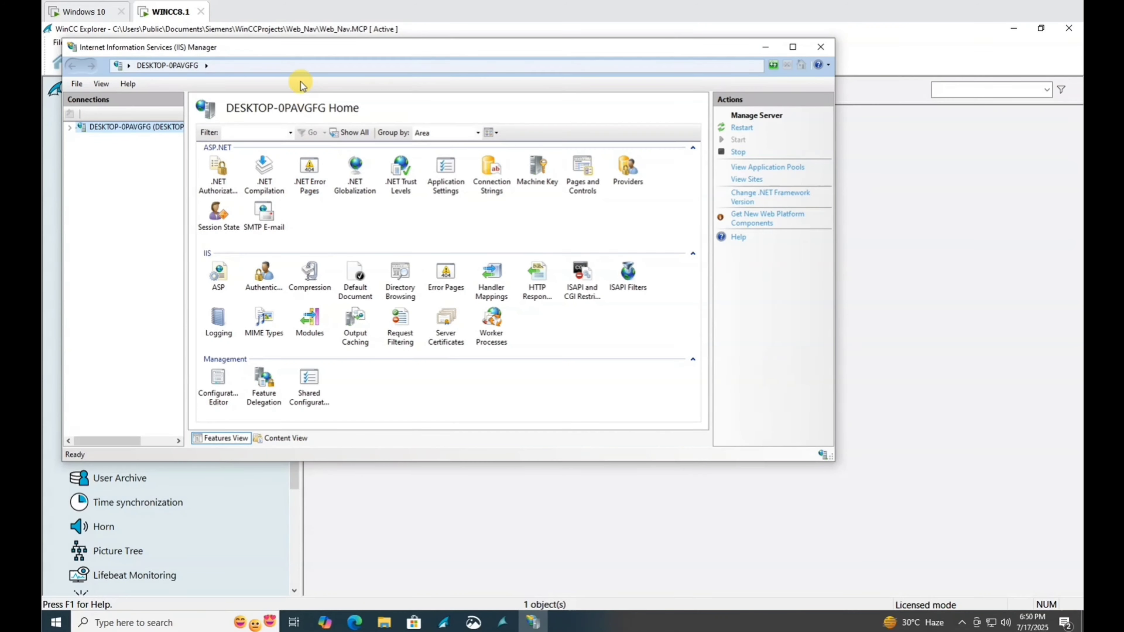
Browse the WebNavigator site at 192.168.40.128:80 in Microsoft Edge.
click(69, 127)
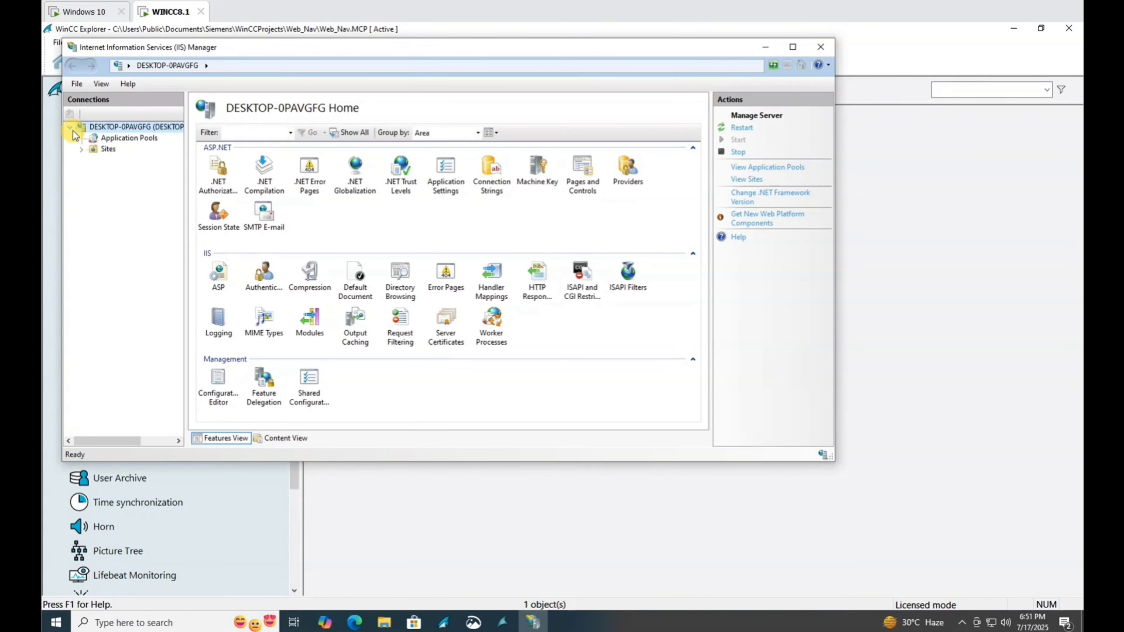
click(81, 149)
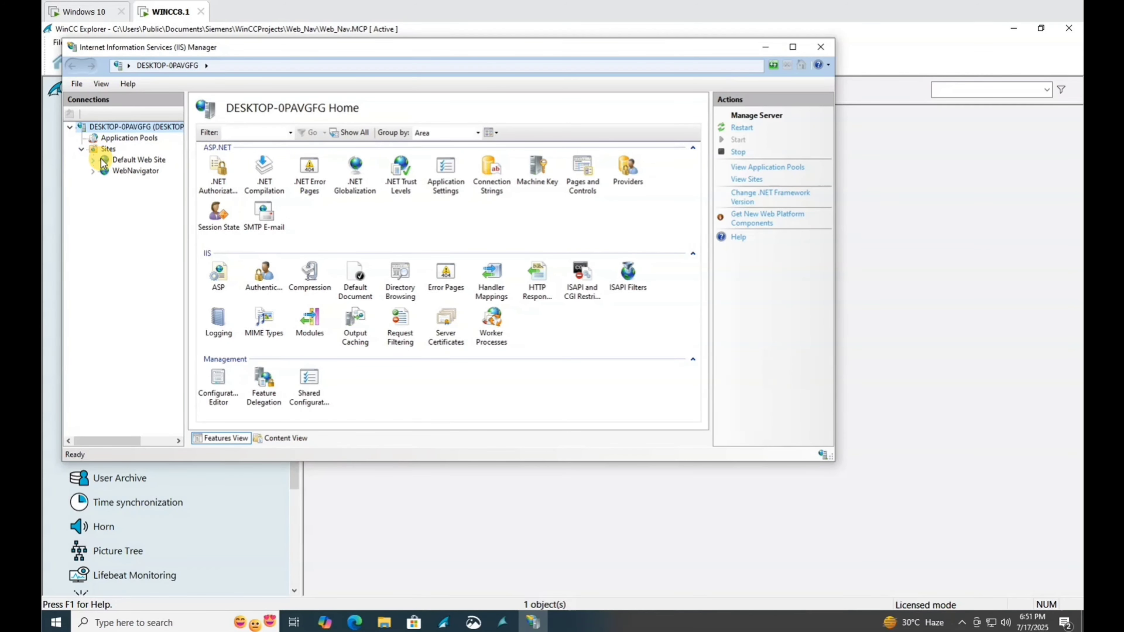
click(93, 171)
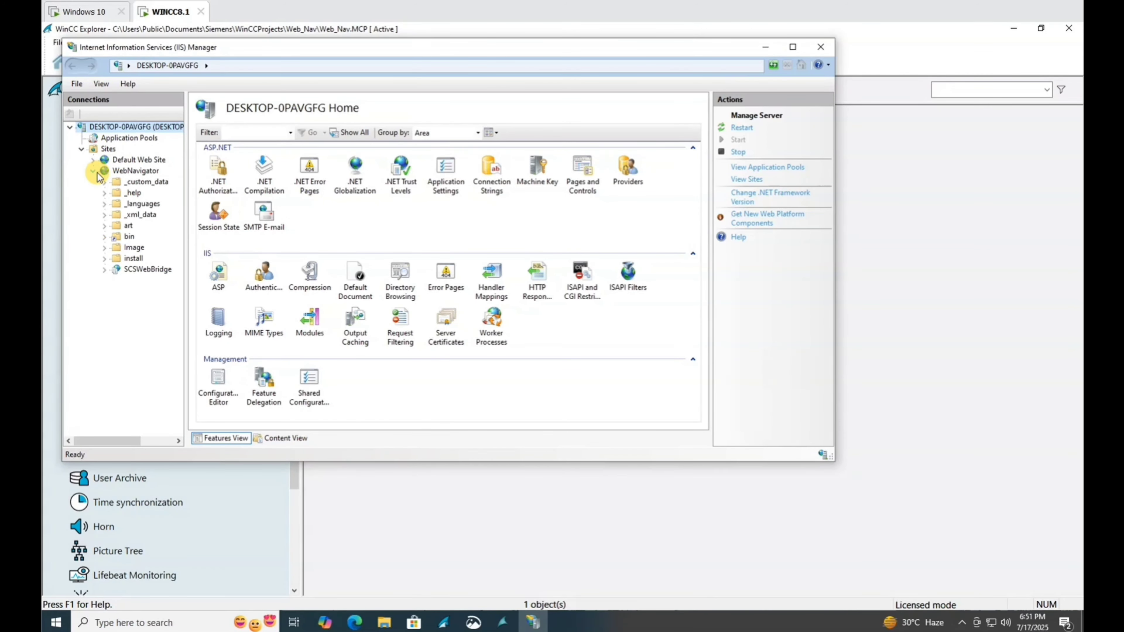
click(132, 172)
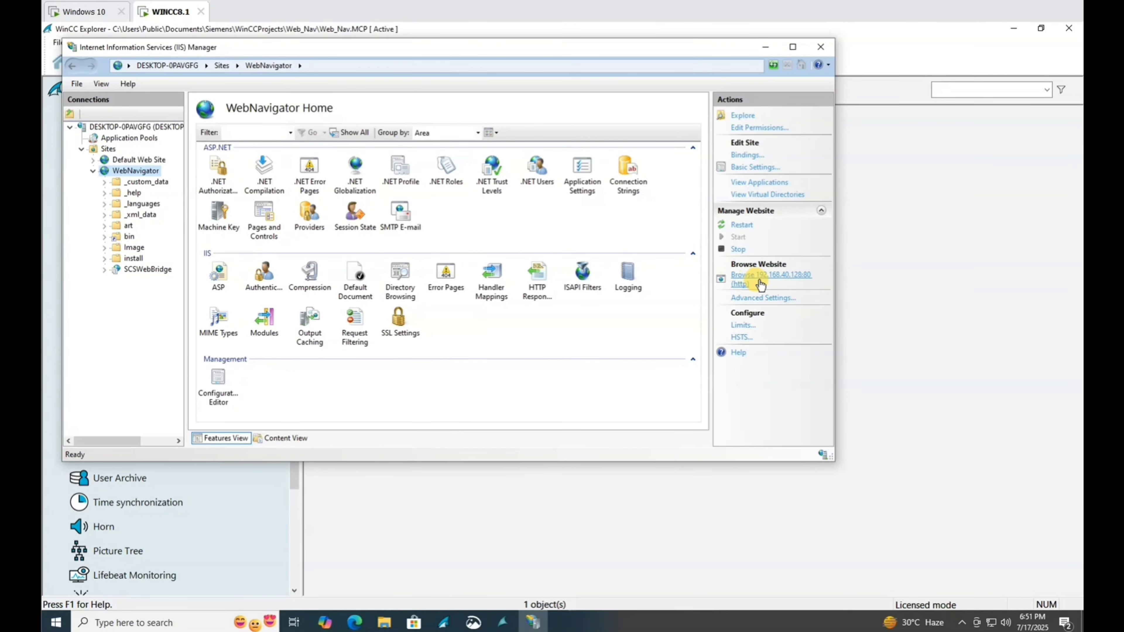
click(774, 280)
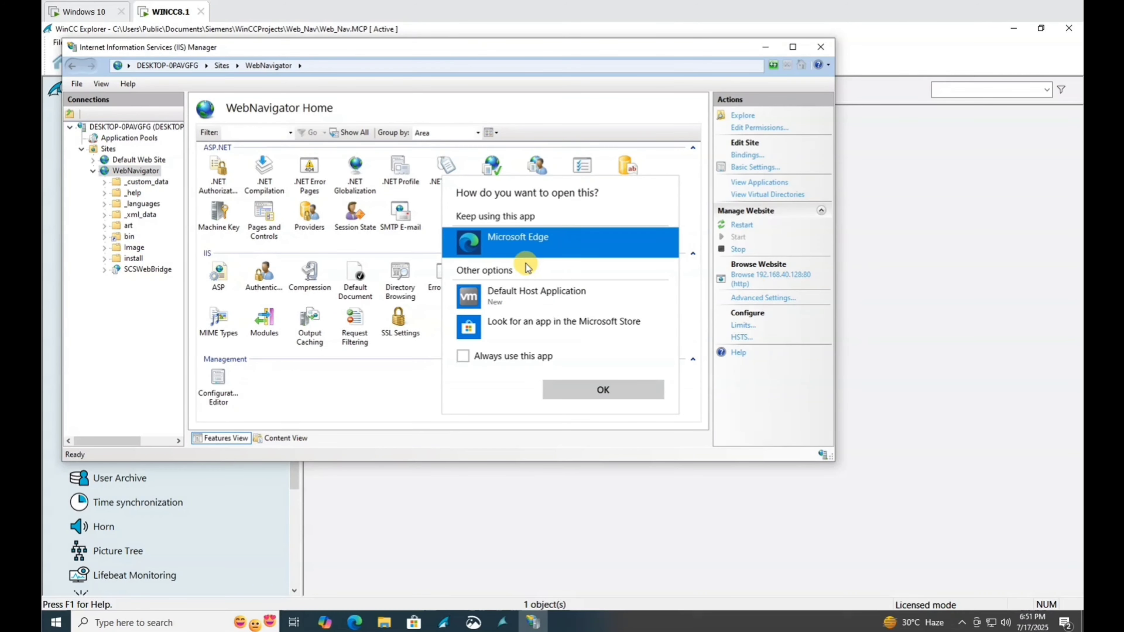
click(605, 384)
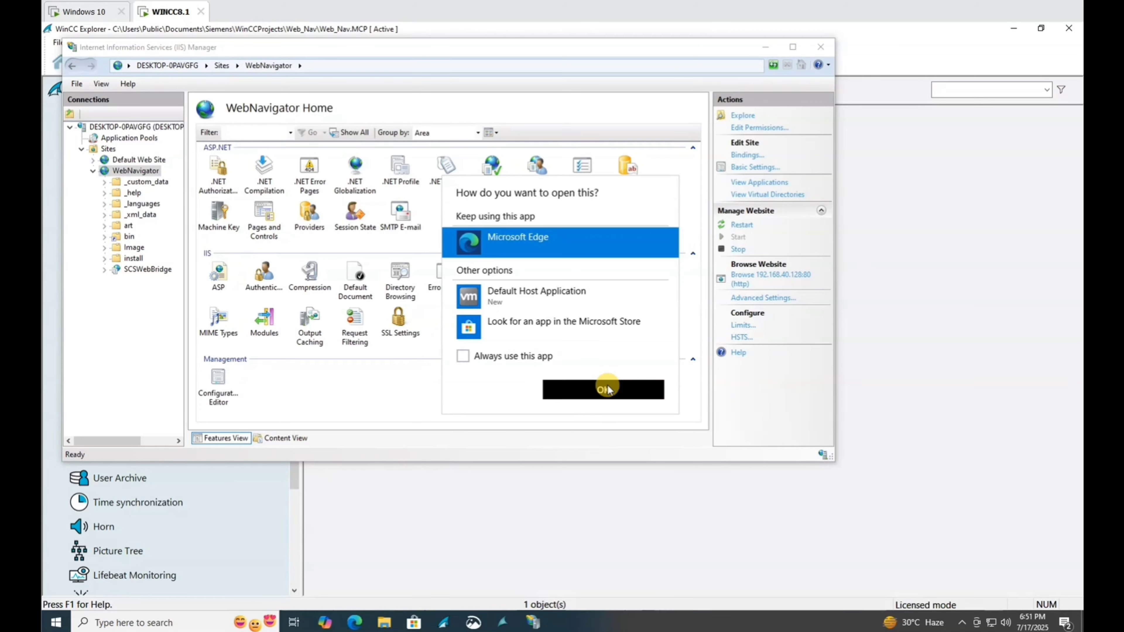
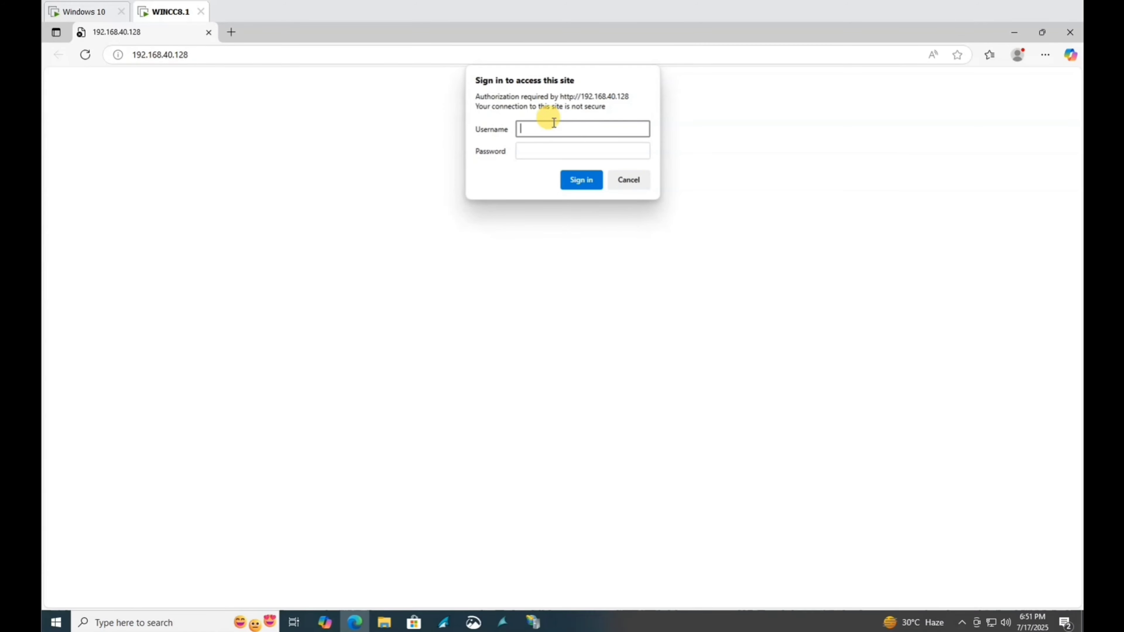
Return to the Web_Nav project's Web Navigator folder in WinCC Explorer from Edge's sign-in prompt.
click(444, 623)
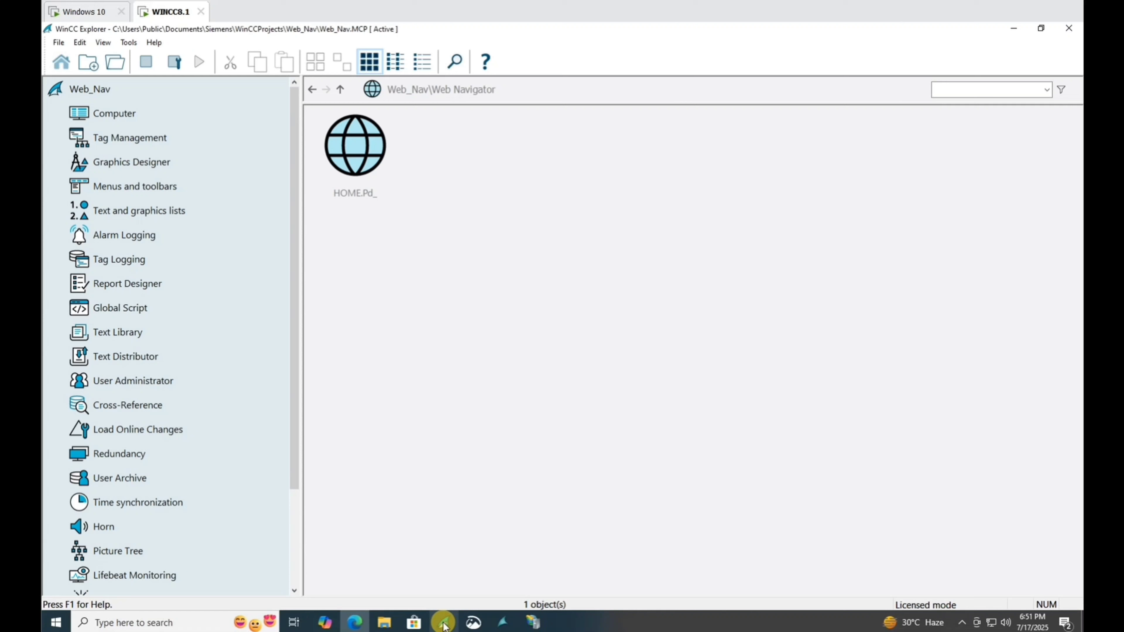